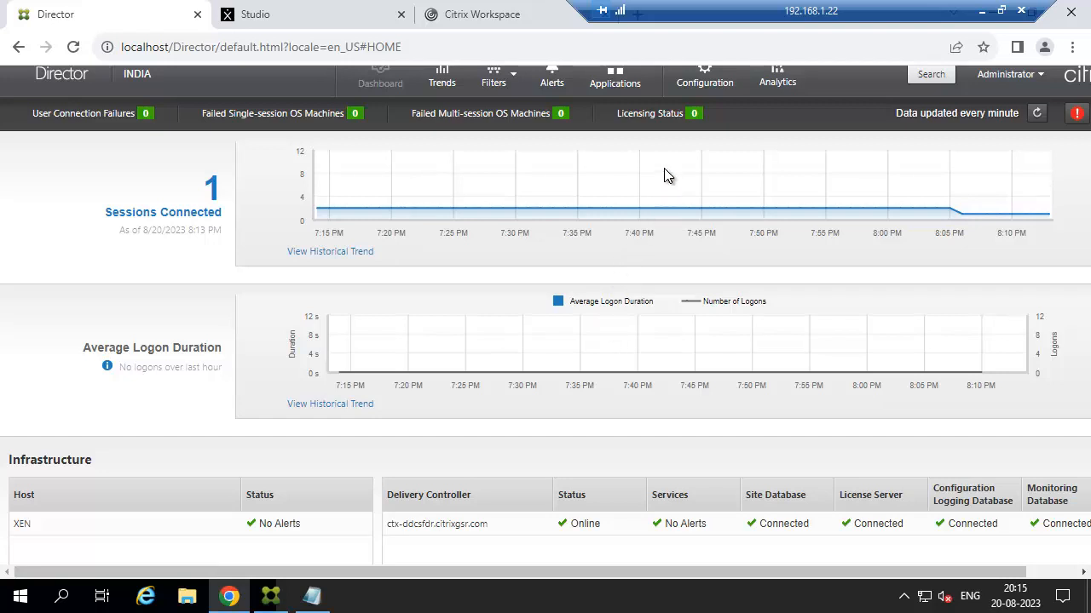
Switch from the dashboard to Trends, showing concurrent sessions for all delivery groups.
click(441, 82)
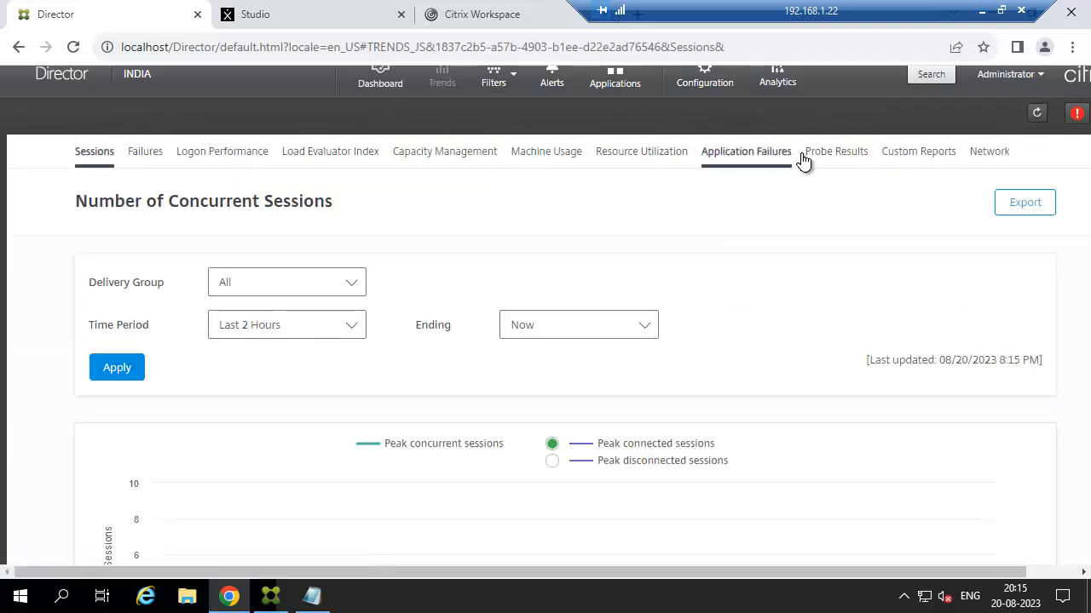
Review the empty Probe Results report and its failure-stage list, then go to Configuration.
click(838, 154)
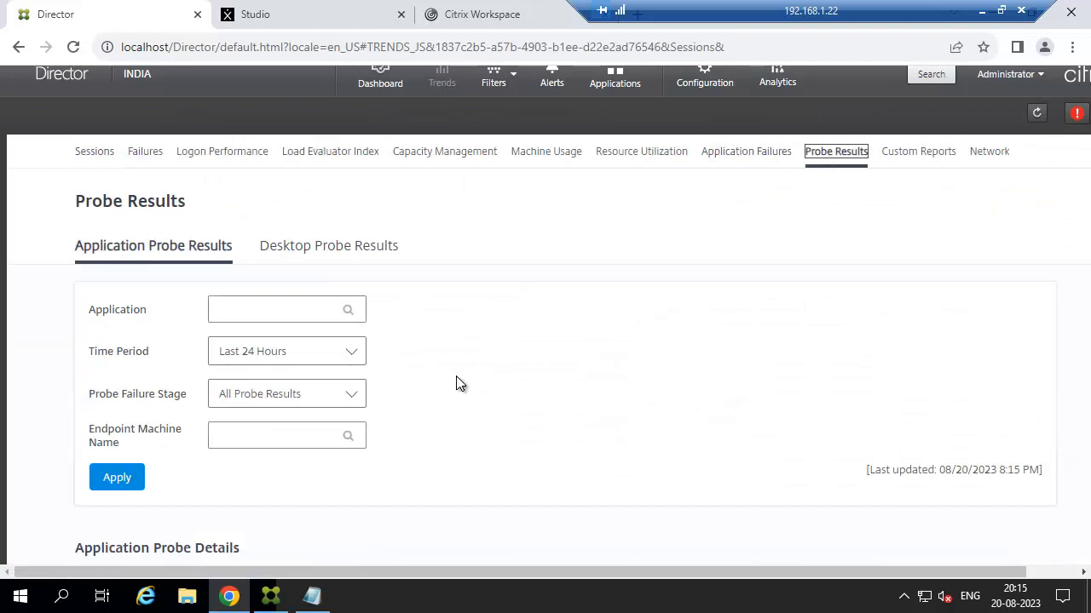
scroll(458, 383, down, 4)
scroll(467, 396, up, 2)
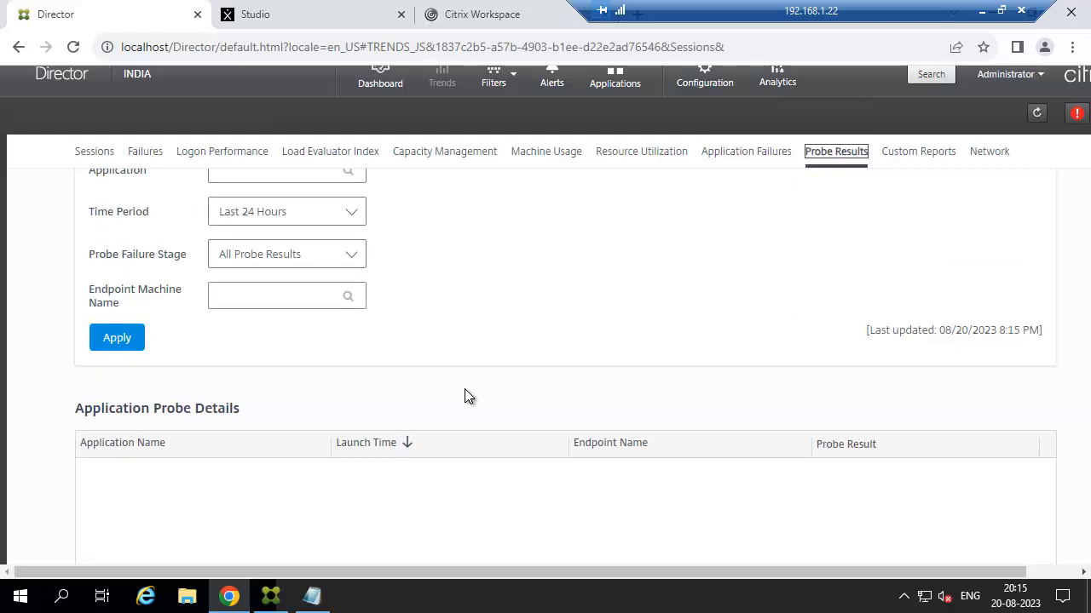
scroll(464, 396, up, 1)
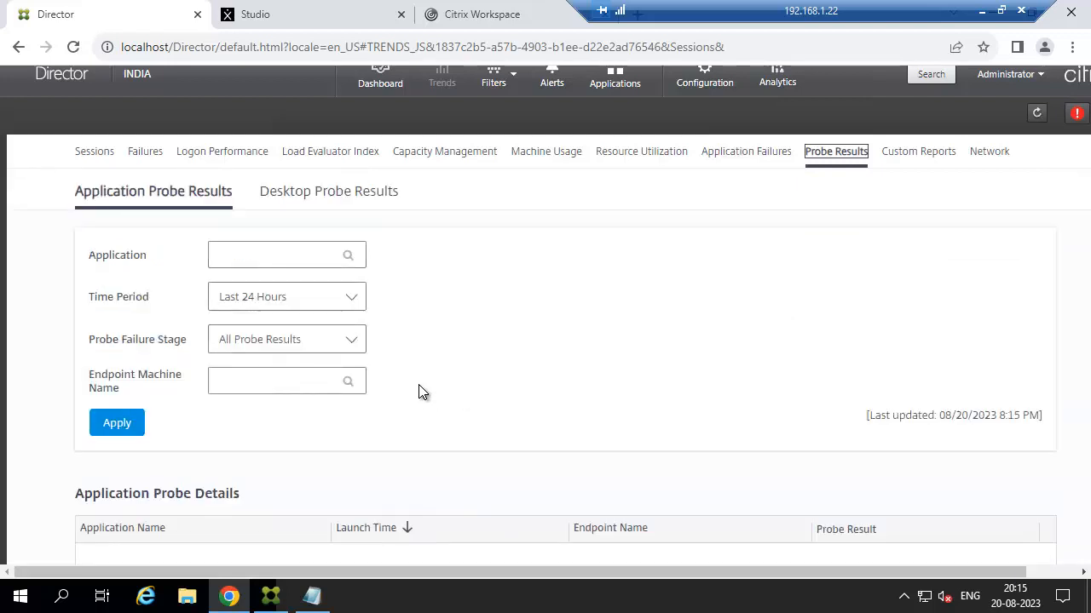
click(353, 345)
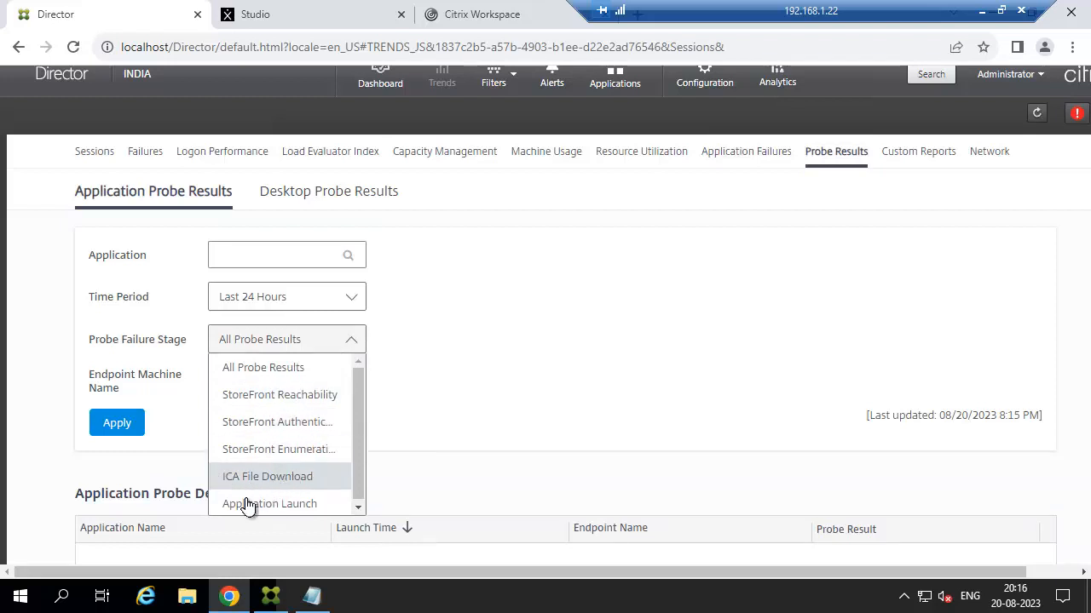
scroll(549, 330, down, 1)
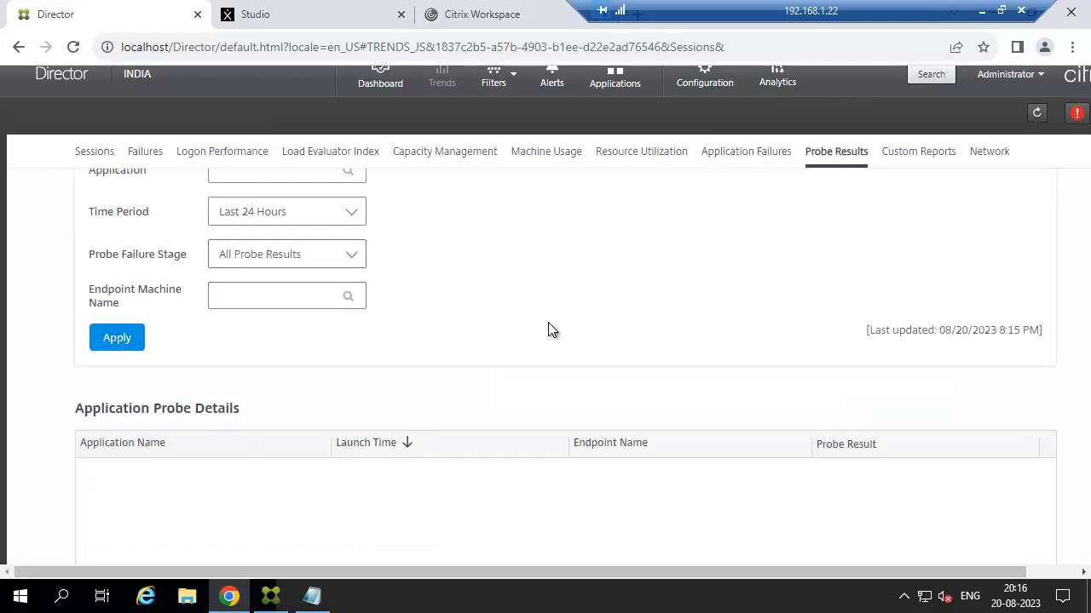
scroll(469, 367, down, 2)
scroll(469, 367, up, 4)
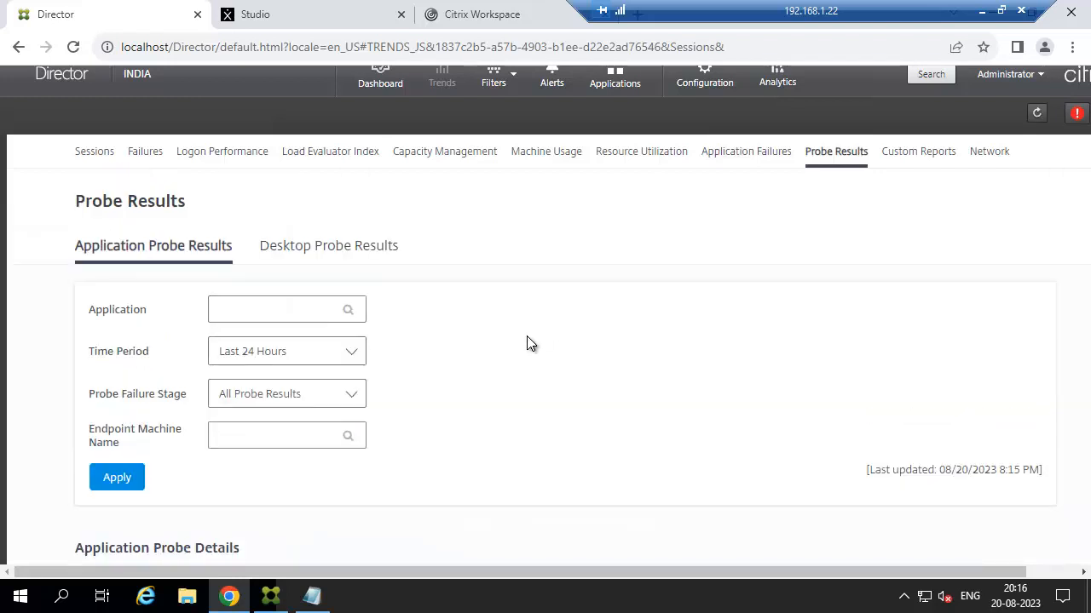
click(701, 82)
scroll(602, 248, down, 1)
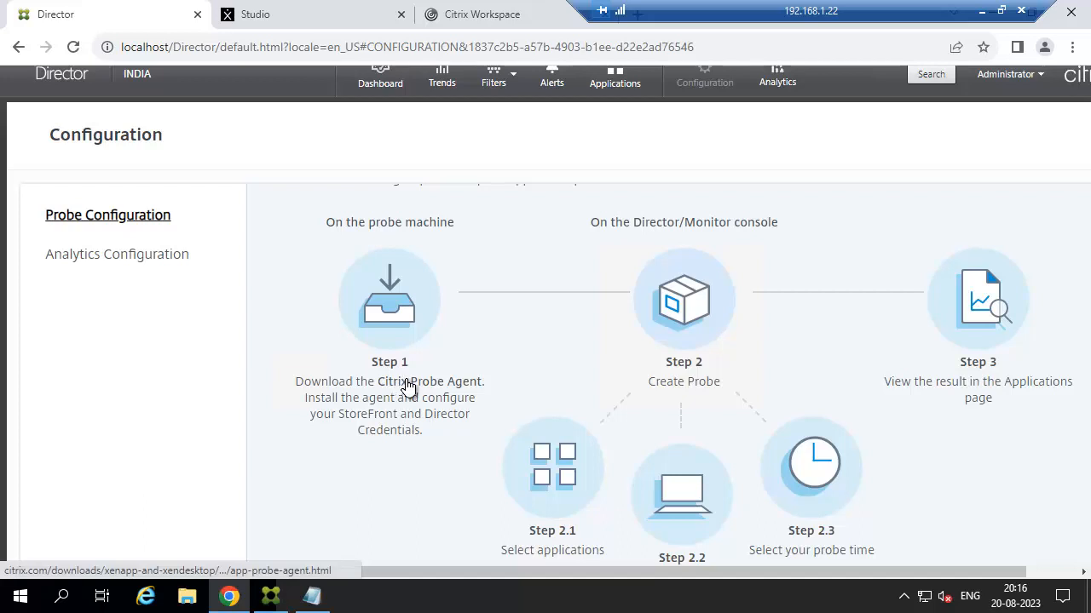
scroll(406, 384, down, 1)
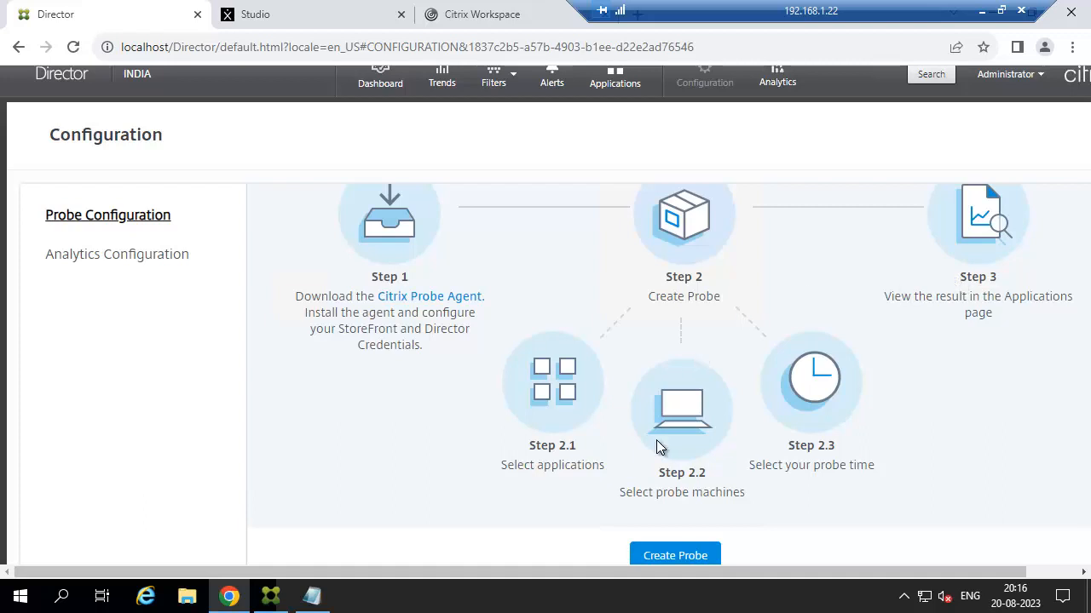
scroll(656, 439, up, 2)
click(486, 208)
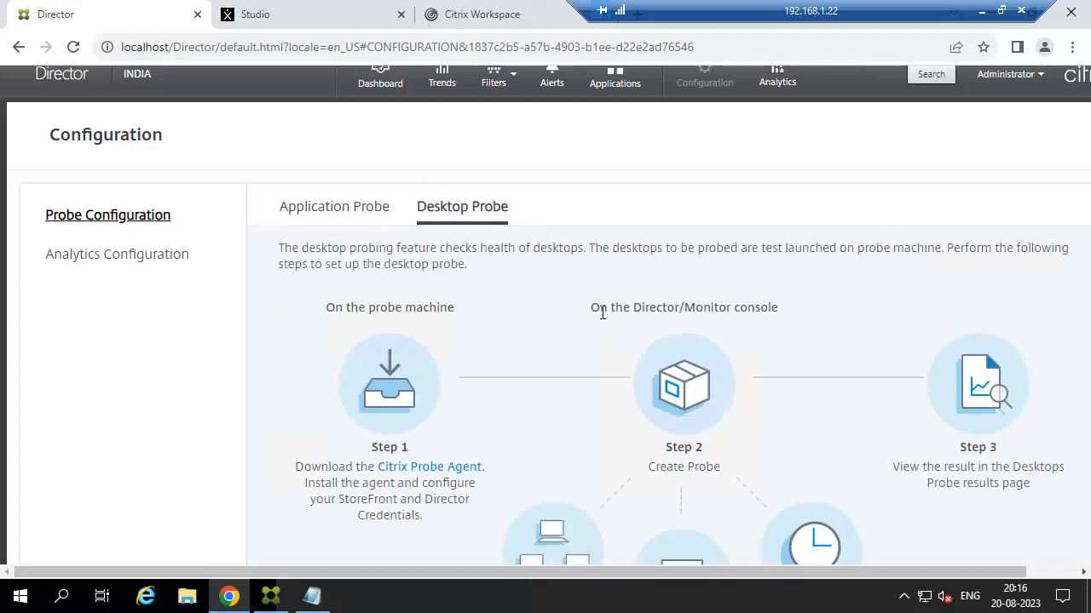
scroll(605, 324, down, 2)
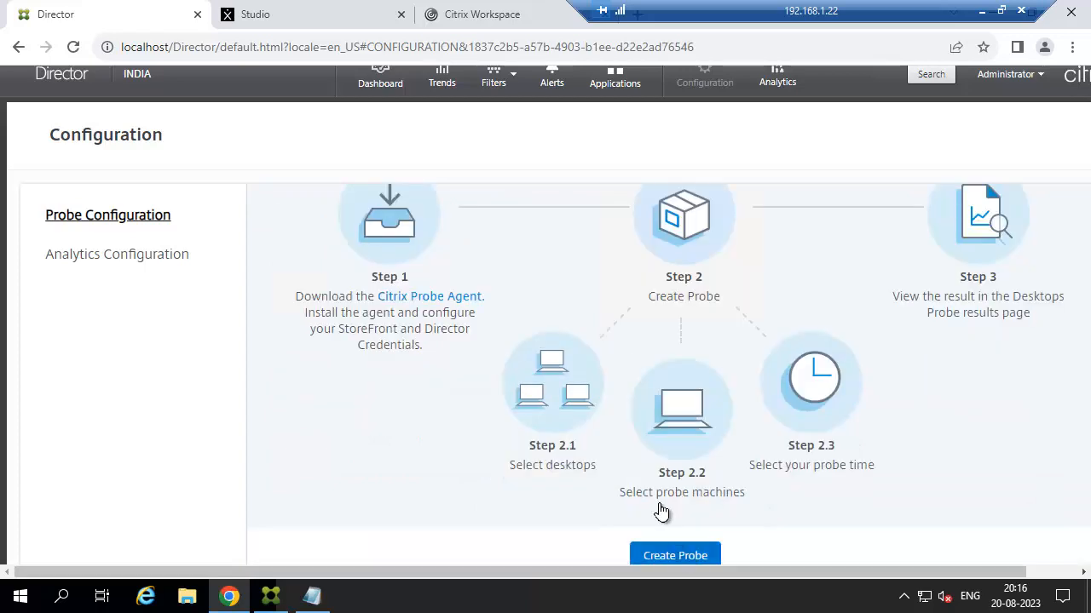
scroll(523, 292, up, 2)
click(336, 210)
scroll(471, 262, down, 2)
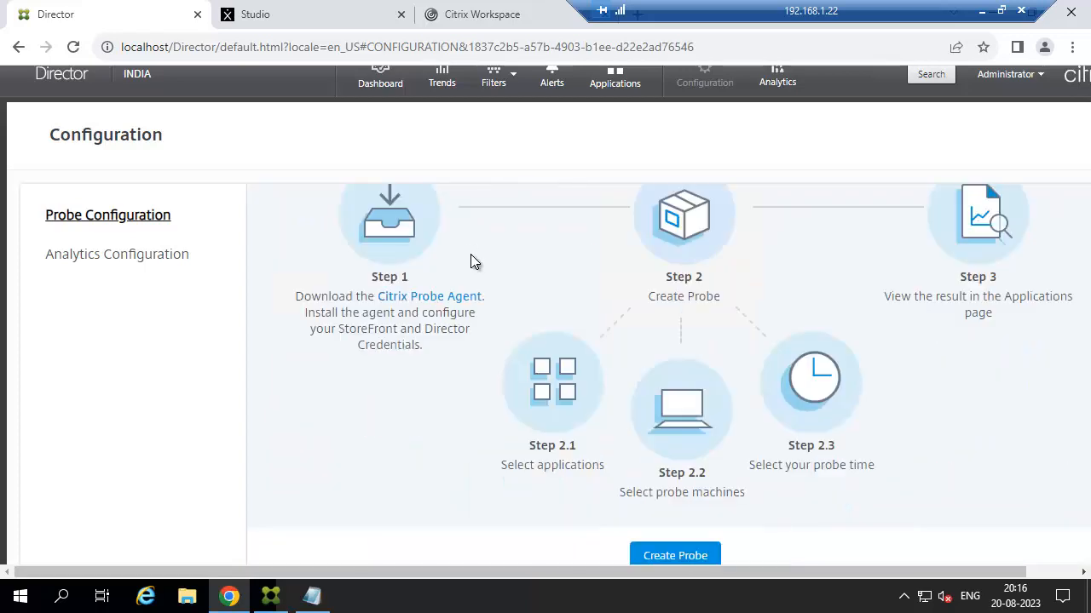
Start a new probe scheduled every day, including Sat and Sun, repeating every 15 mins.
click(678, 556)
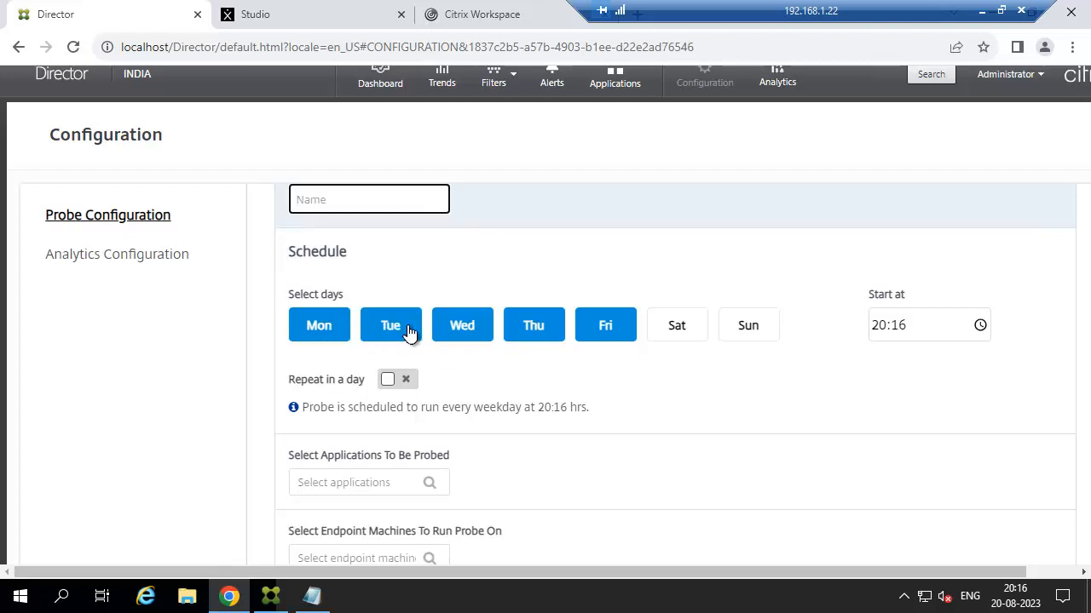
click(684, 330)
click(750, 332)
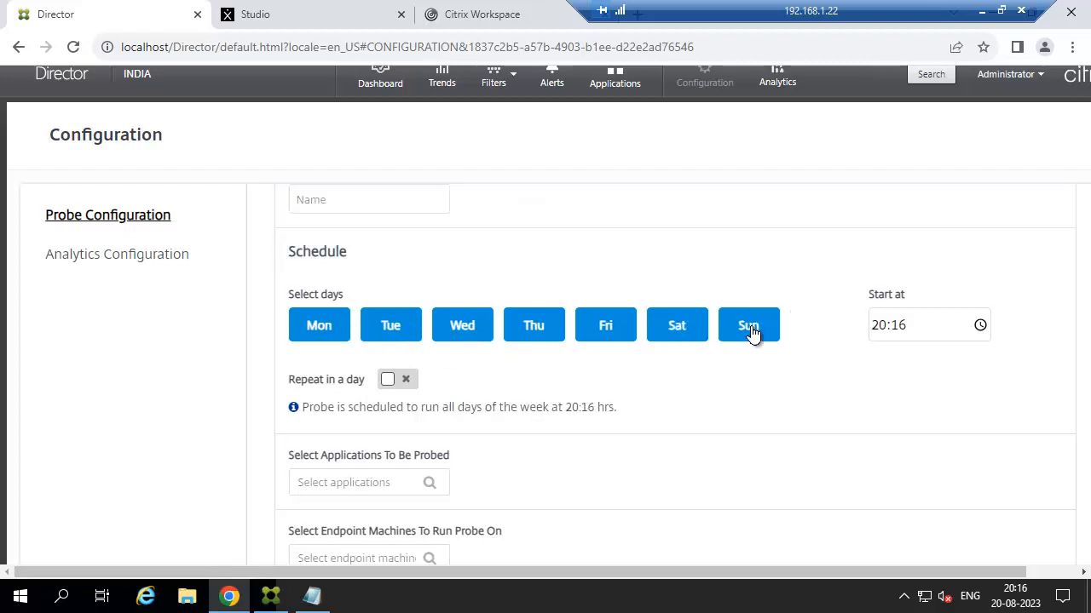
scroll(639, 379, down, 1)
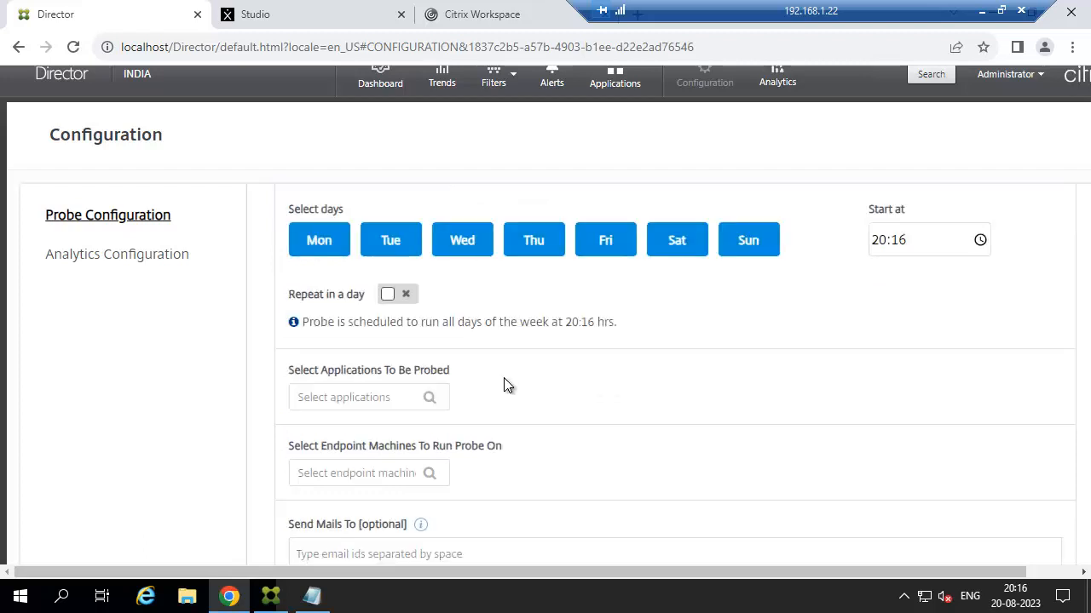
click(387, 296)
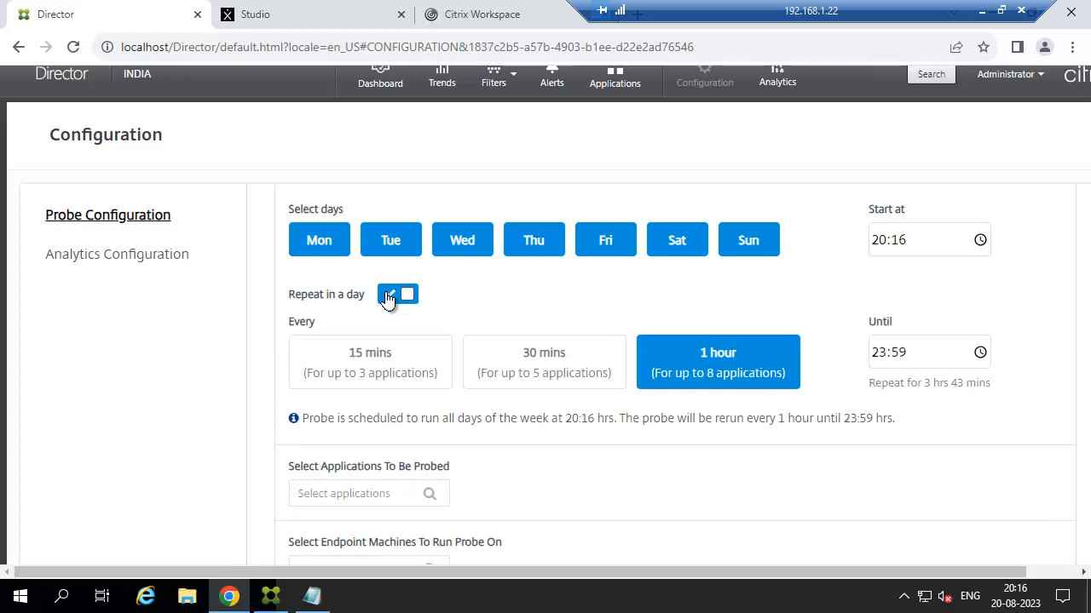
click(385, 356)
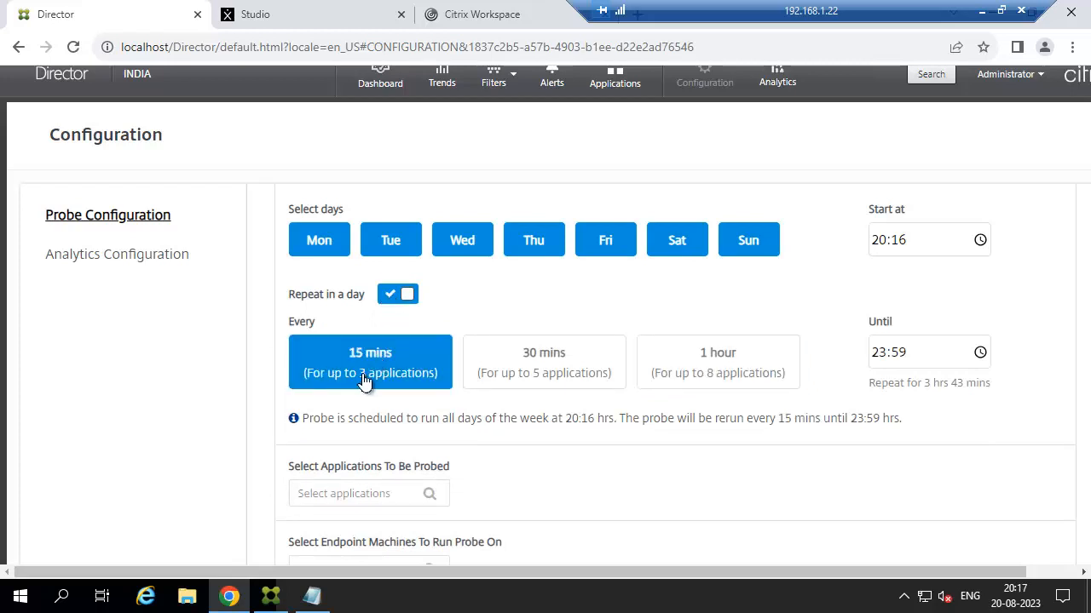
scroll(401, 373, down, 3)
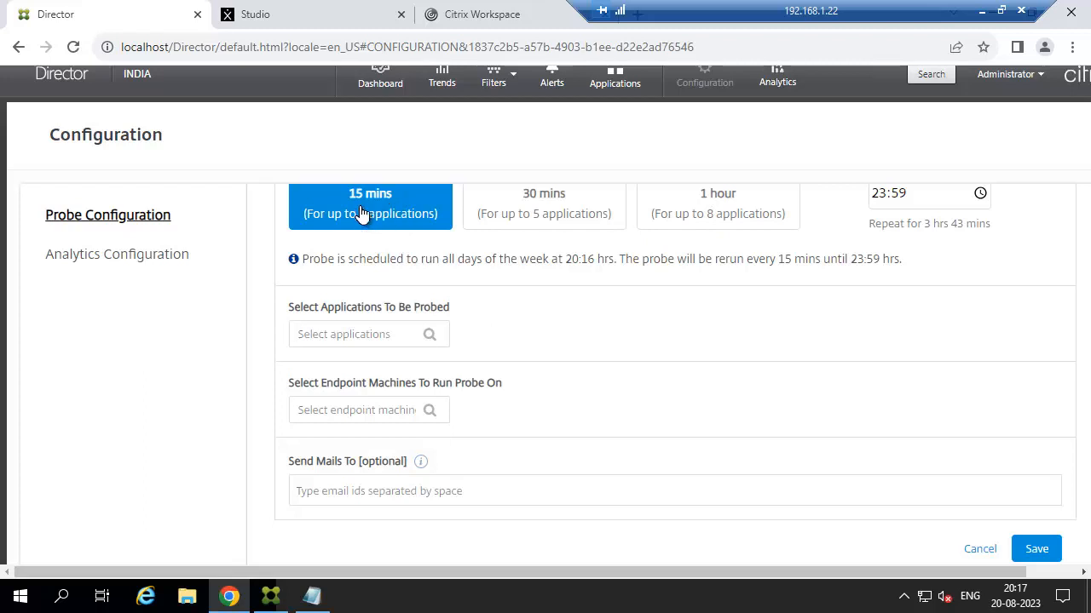
Choose Command Prompt and Notepad as the probed applications, then minimize the remote session.
click(370, 333)
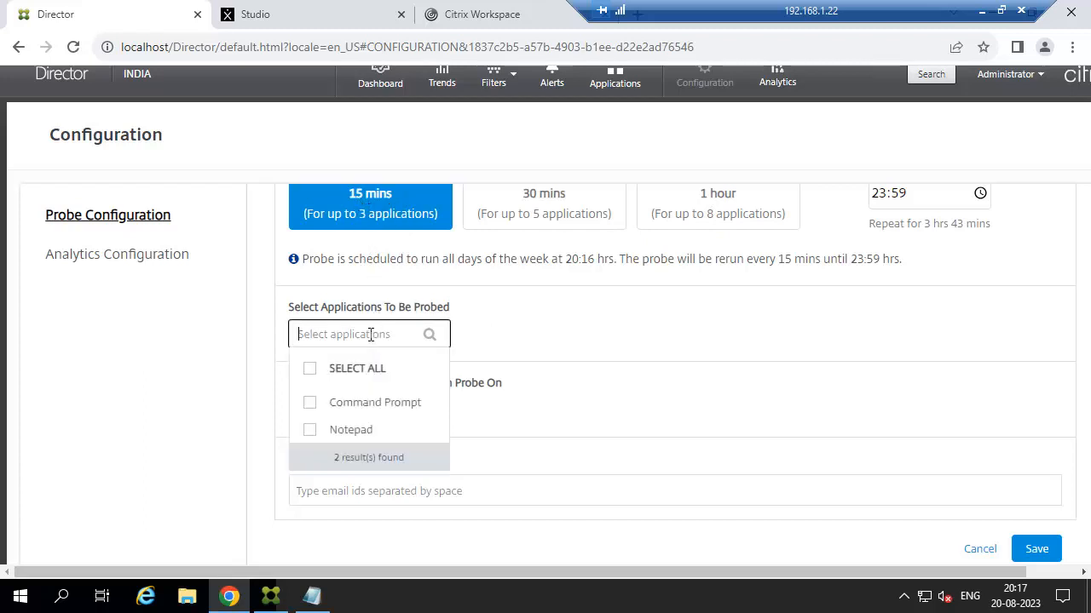
click(311, 406)
click(310, 432)
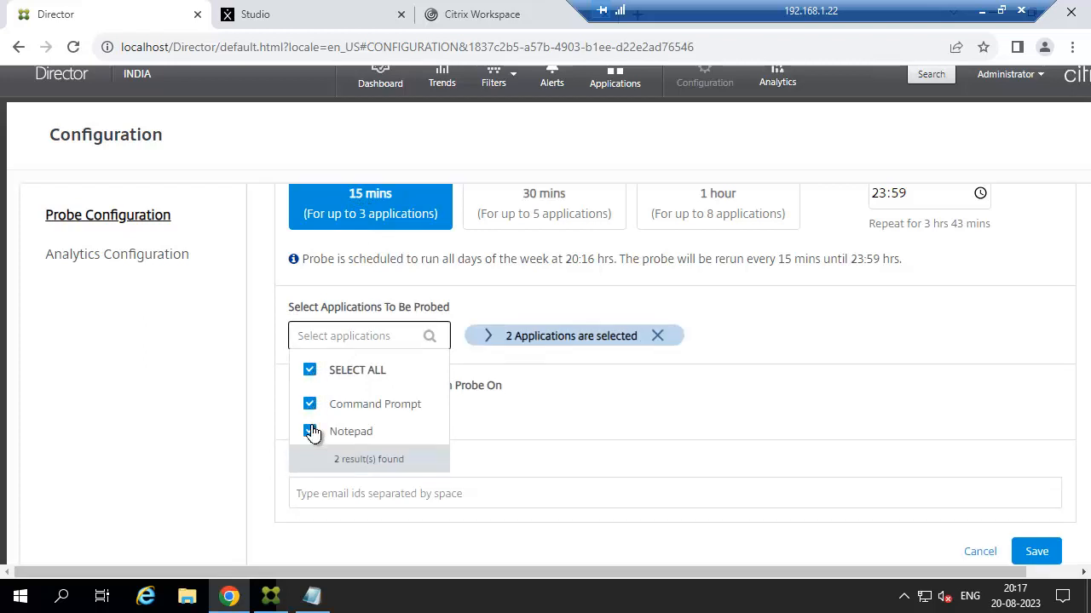
click(501, 421)
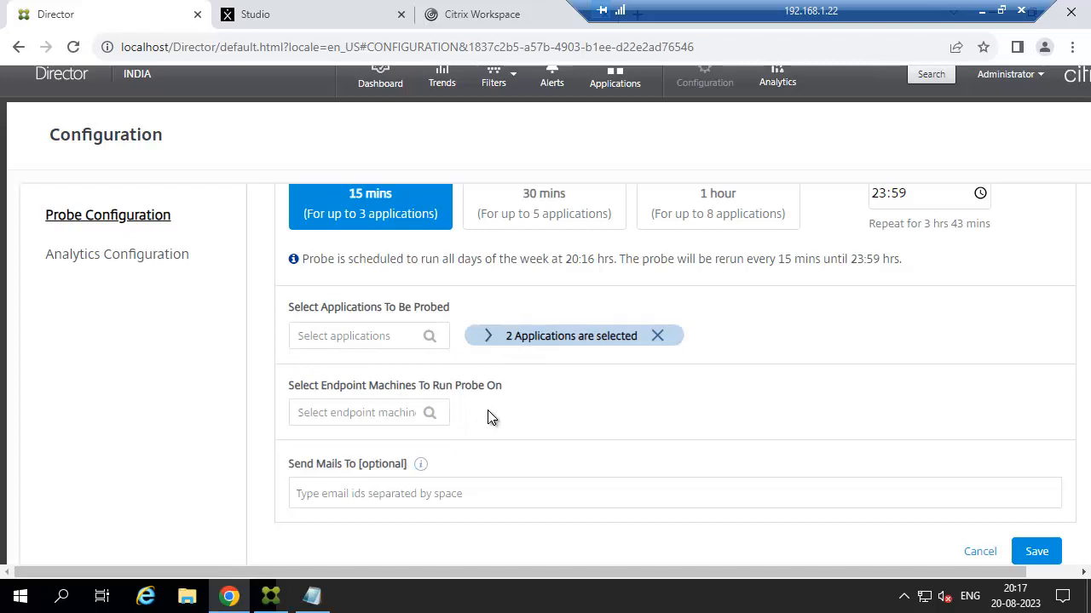
click(401, 414)
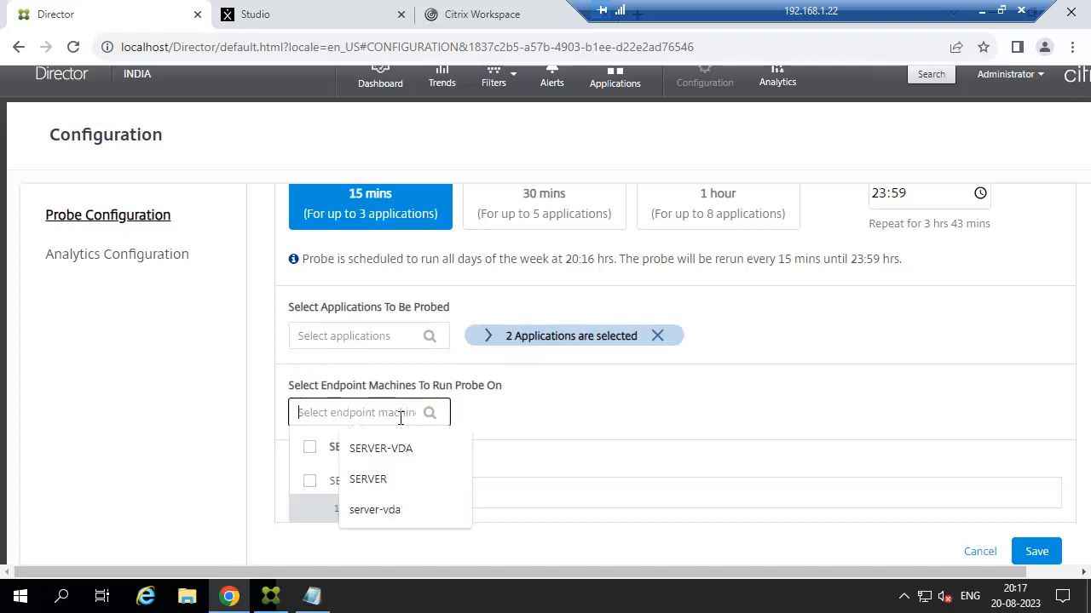
click(616, 414)
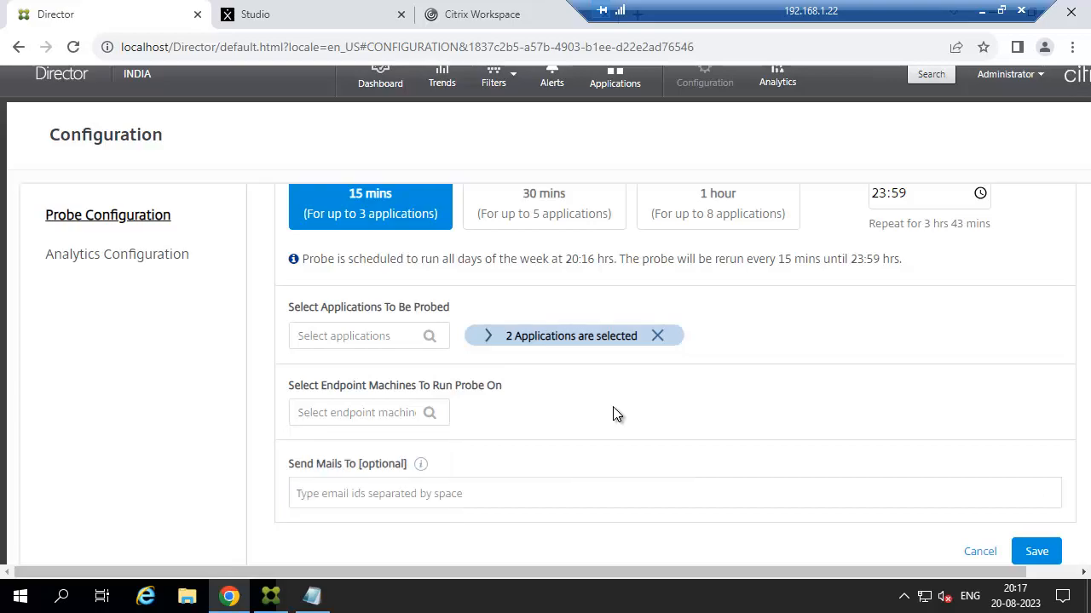
click(981, 10)
Switch to the remote desktop at 192.168.1.28 and launch the Citrix Probe Agent installer.
mouse_move(559, 597)
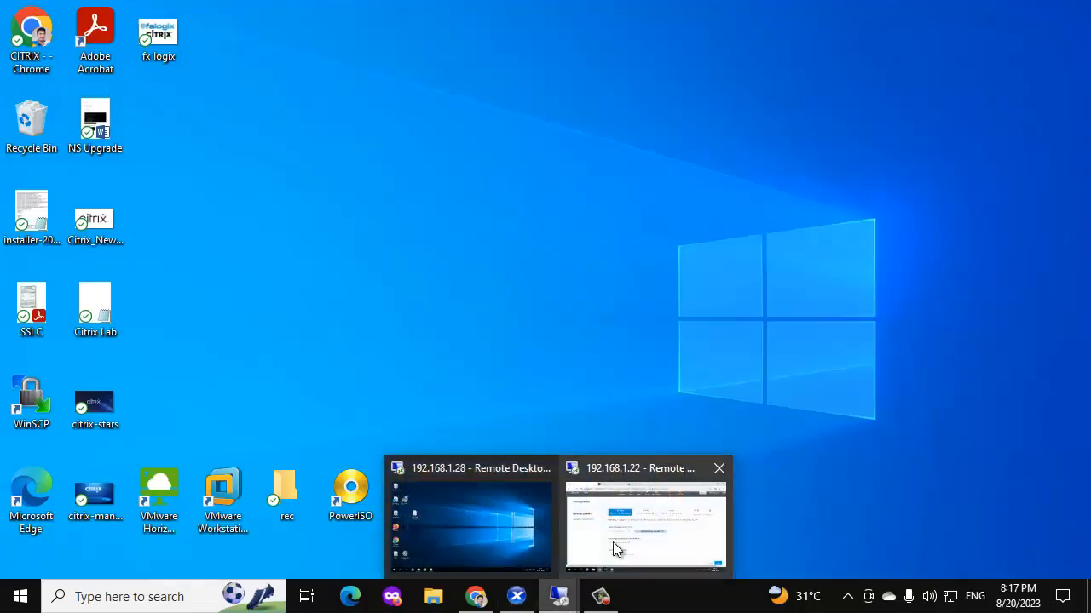
click(613, 542)
click(981, 11)
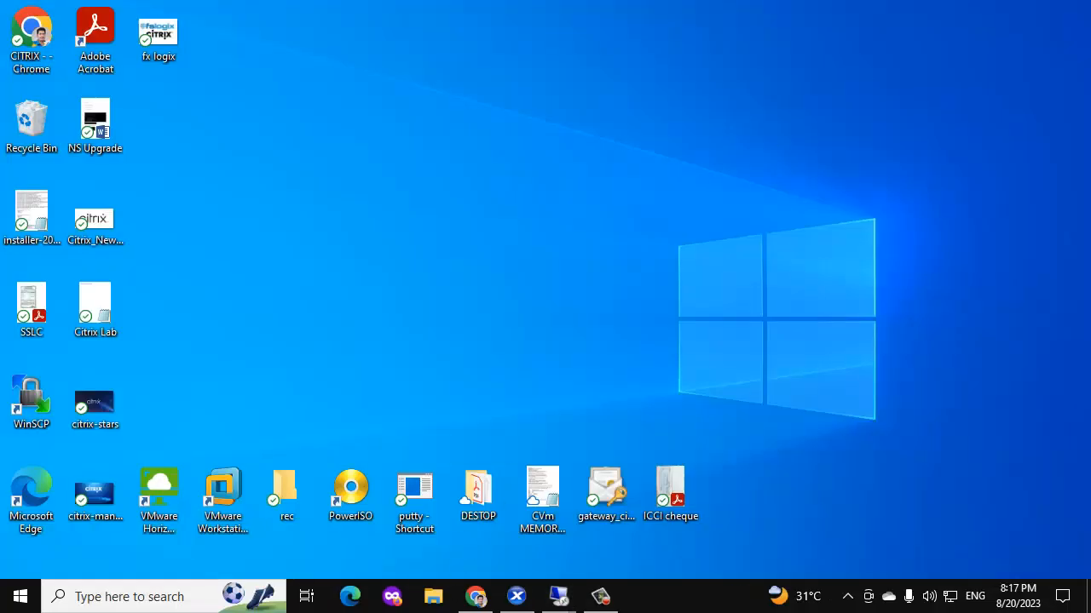
mouse_move(559, 596)
click(497, 550)
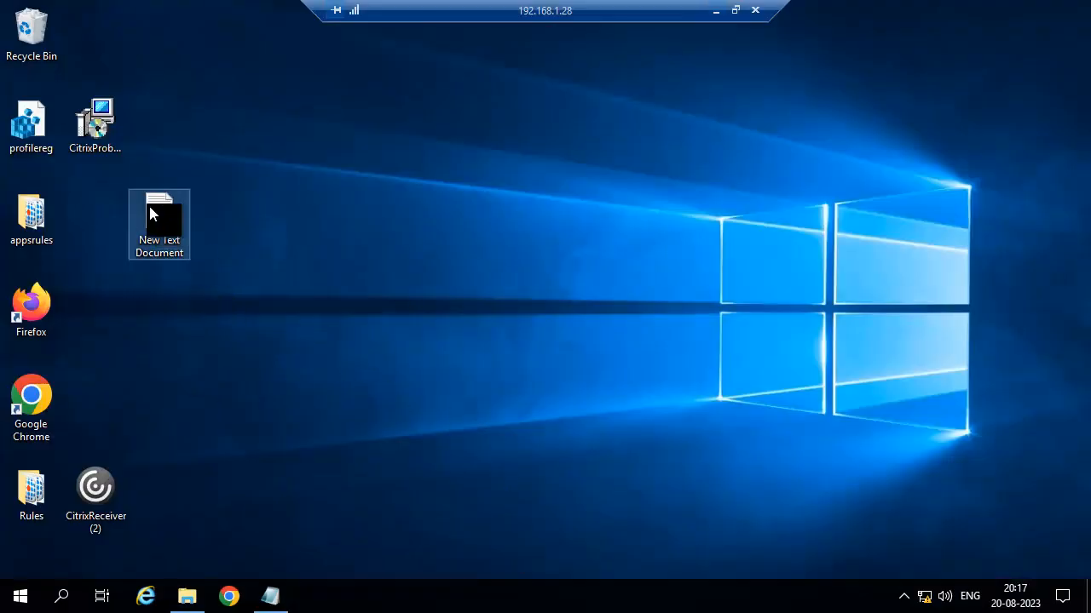
right_click(96, 127)
click(137, 142)
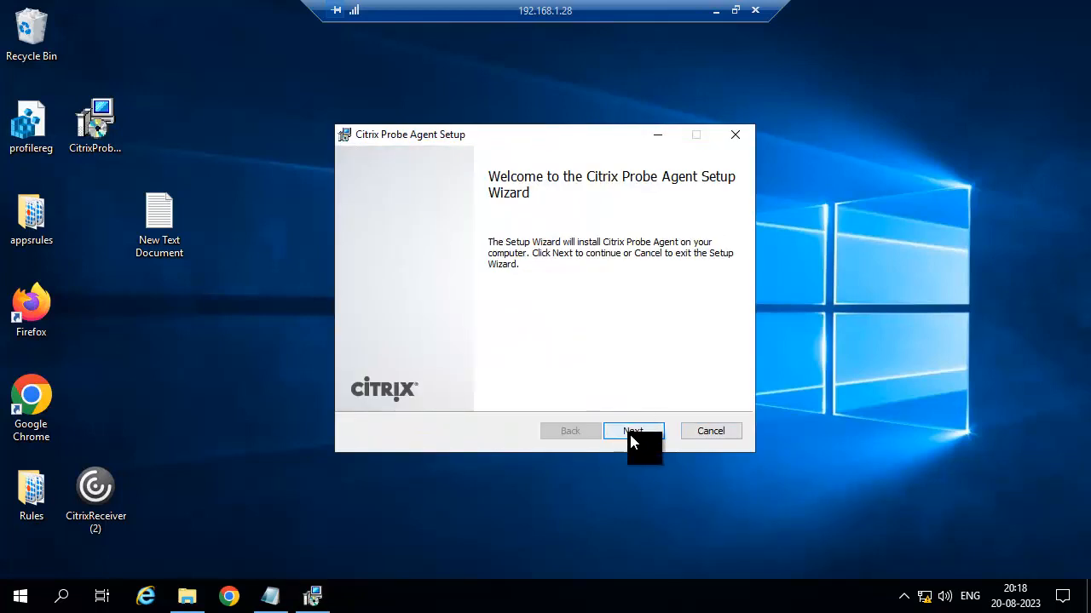
Accept the licence, keep the default folder, install the agent and finish the wizard.
click(631, 432)
click(501, 391)
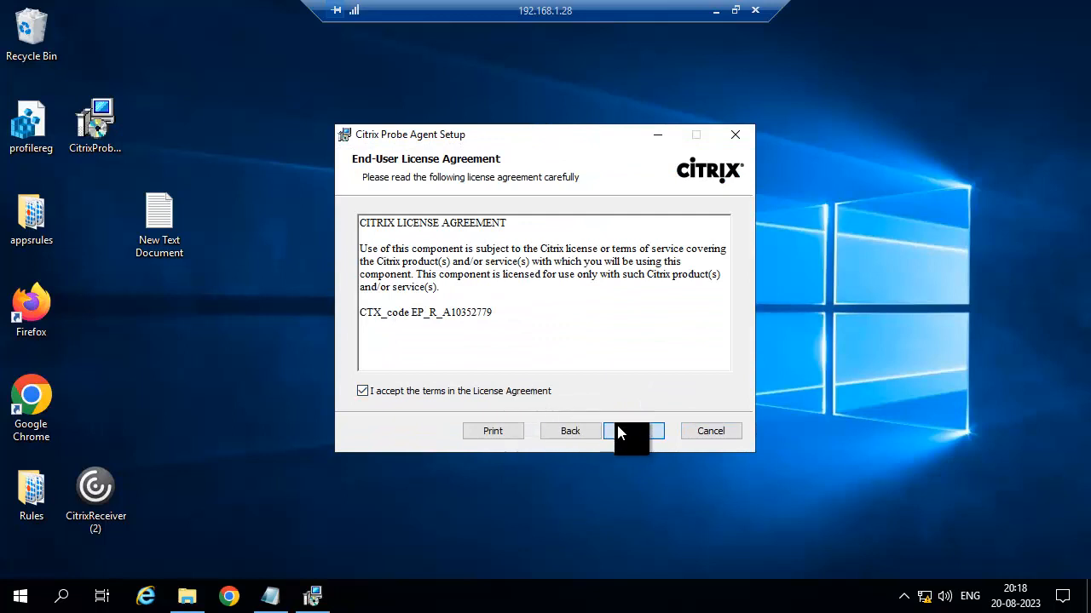
click(622, 432)
click(617, 431)
click(617, 433)
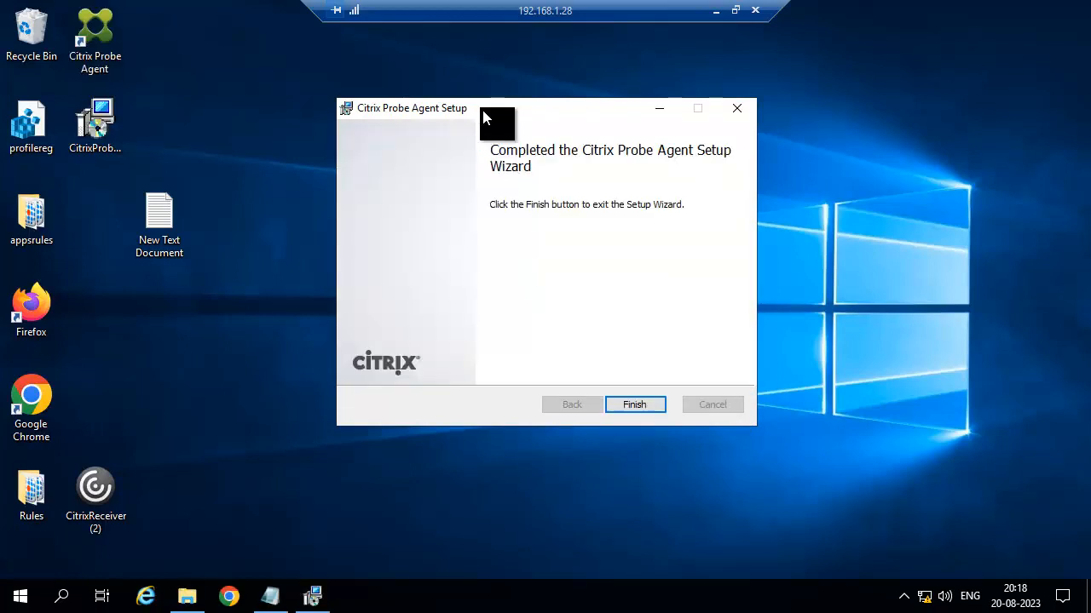
click(632, 404)
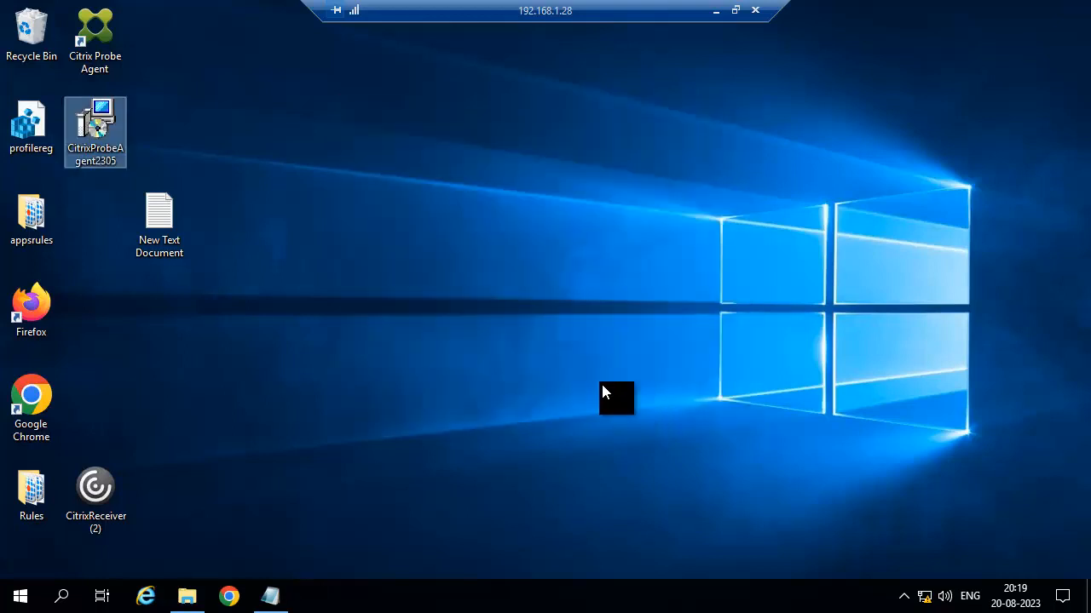
Open the notes holding the URLs and launch Citrix Probe Agent configuration.
double_click(165, 218)
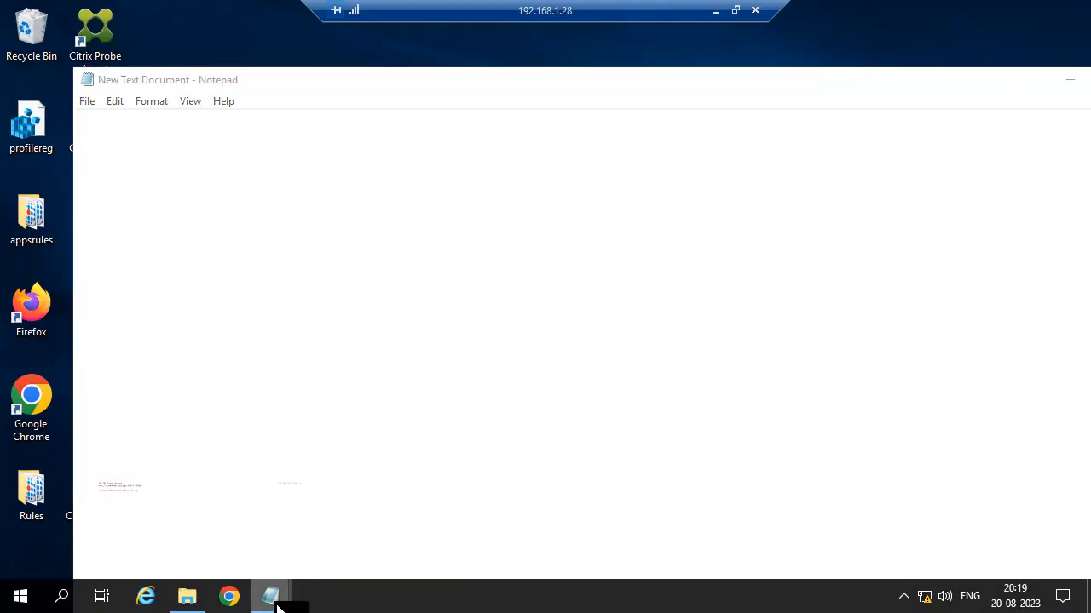
mouse_move(272, 601)
click(226, 464)
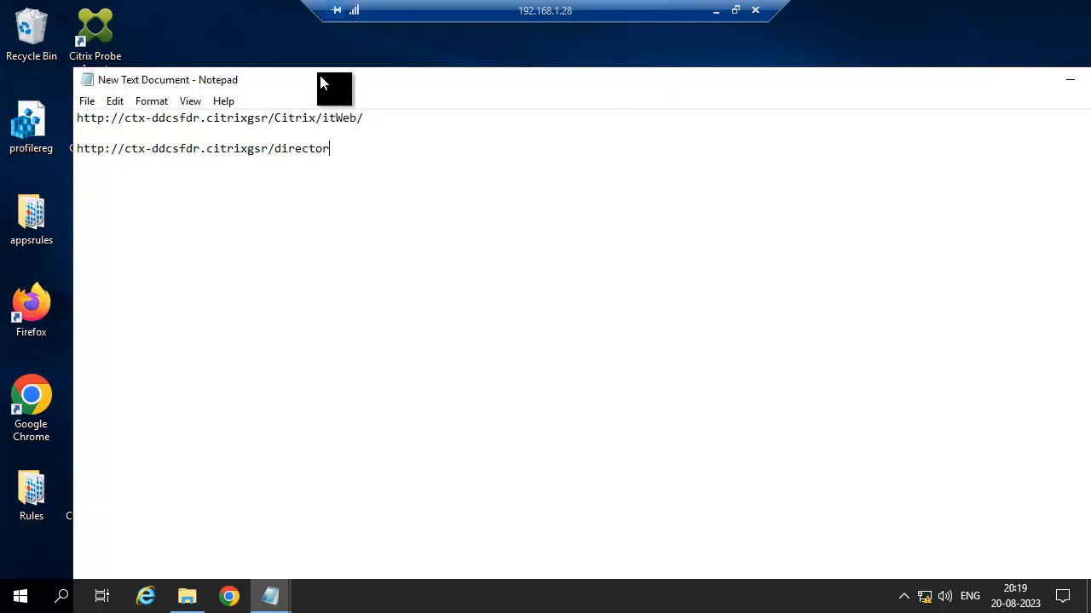
double_click(104, 30)
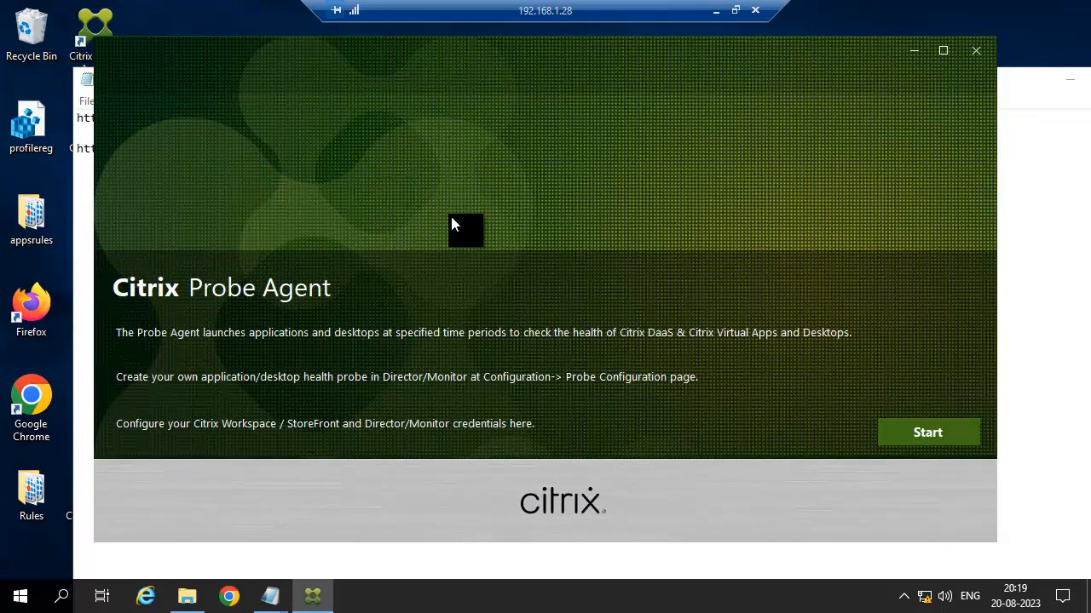
click(924, 431)
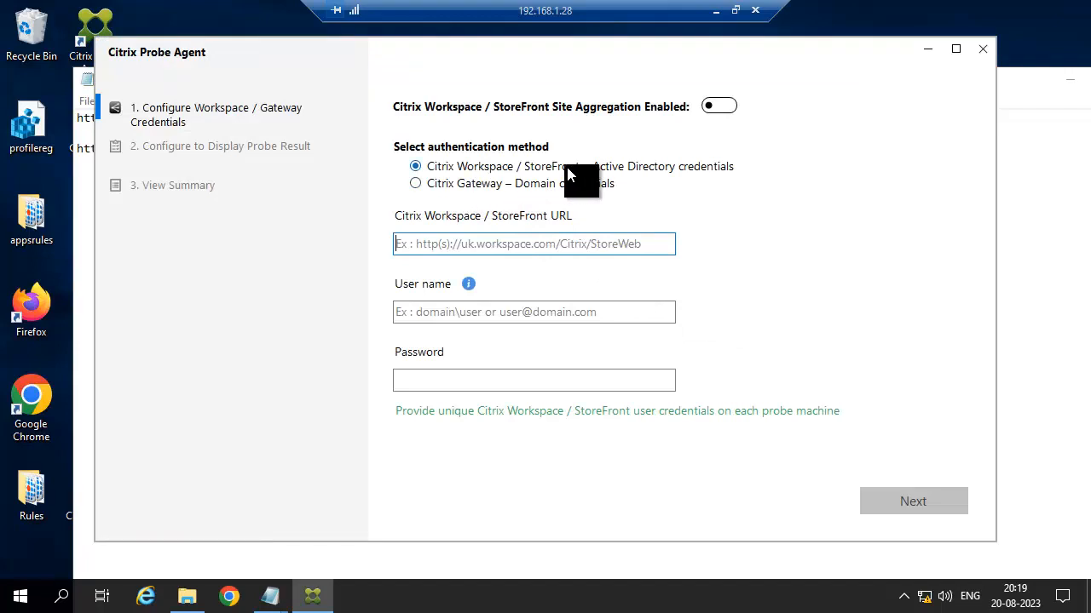
Paste the StoreFront URL, enter the user name and password, and submit.
click(285, 593)
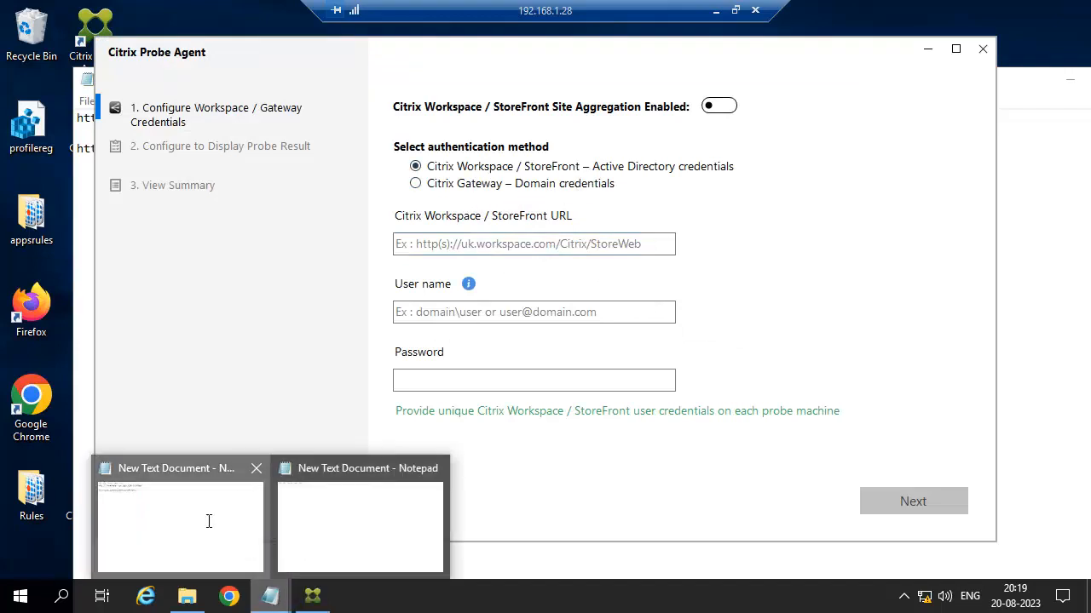
click(209, 521)
drag(311, 117, 58, 119)
key(ctrl+c)
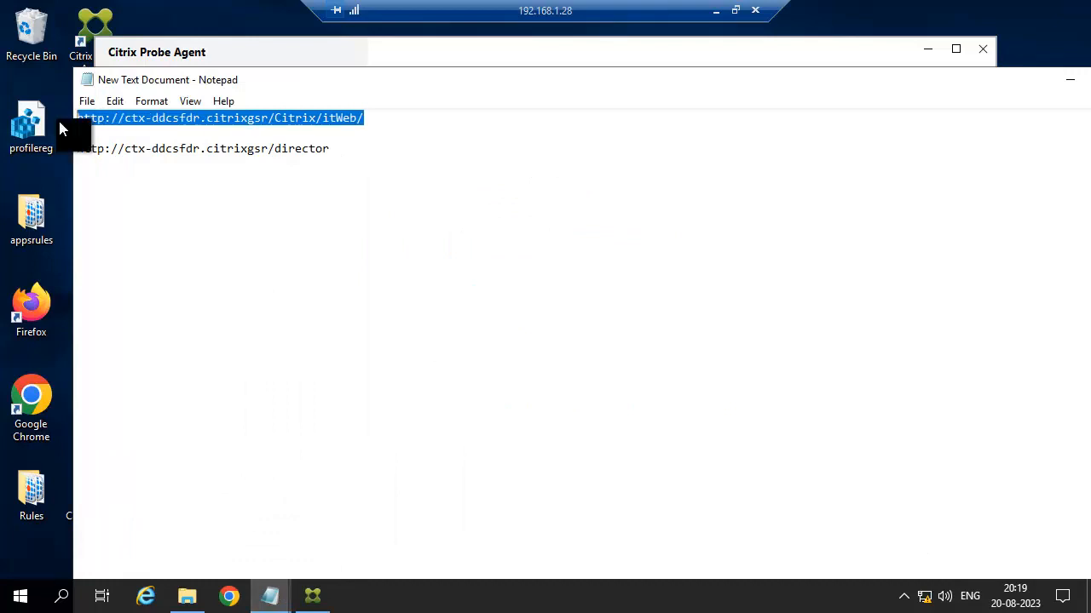
click(271, 56)
key(ctrl+v)
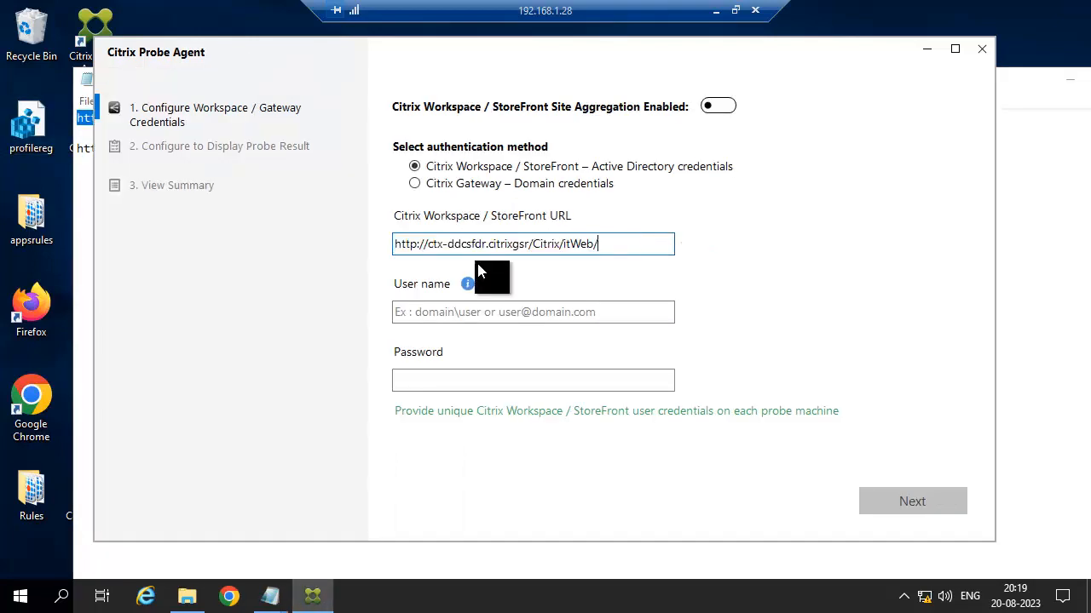
click(469, 312)
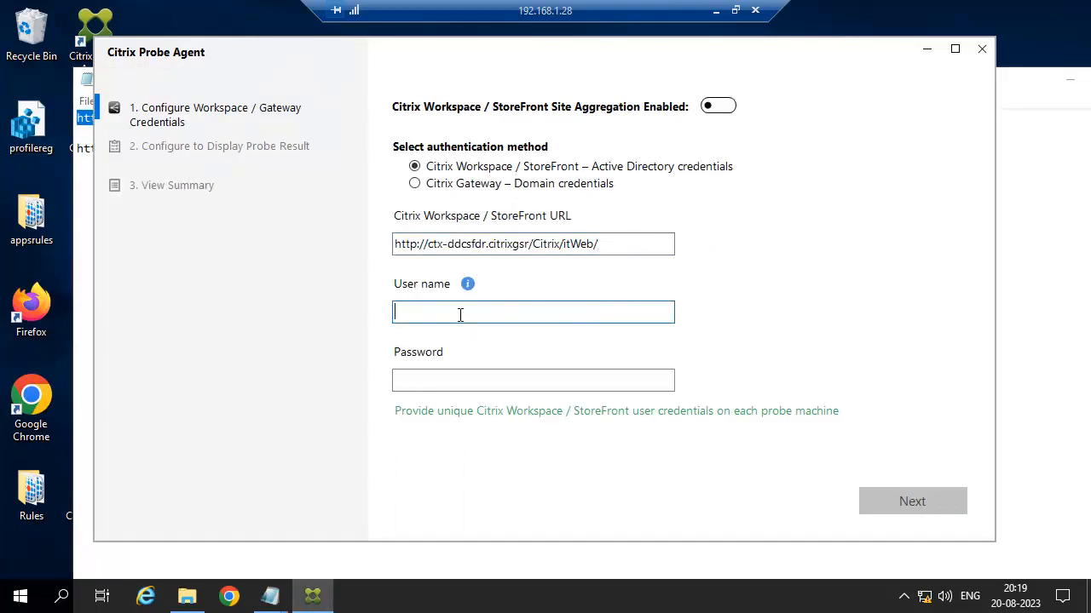
text(citrixgsr\siva)
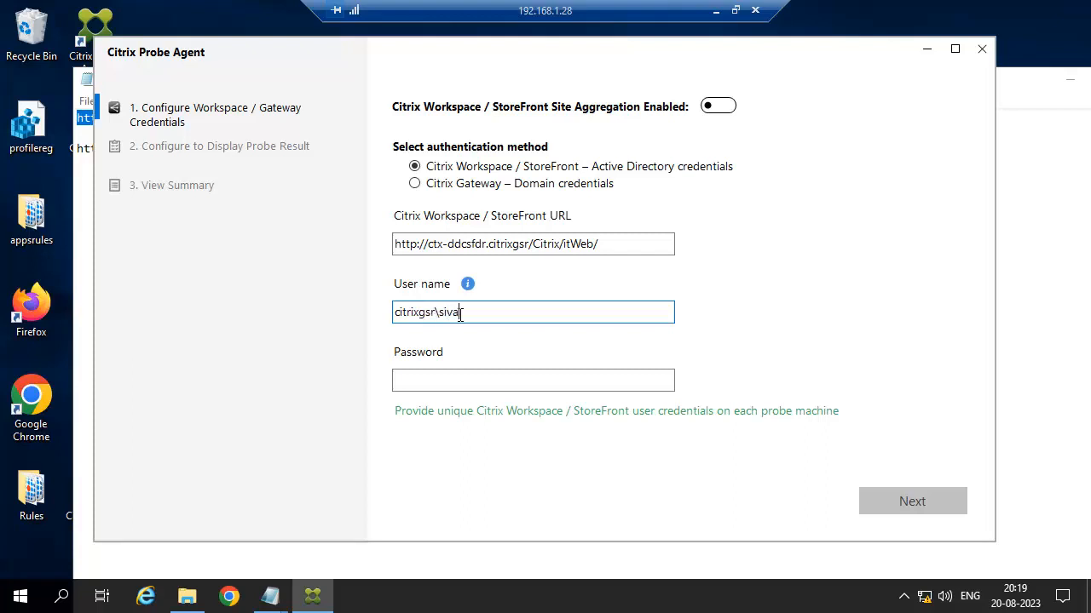
key(Tab)
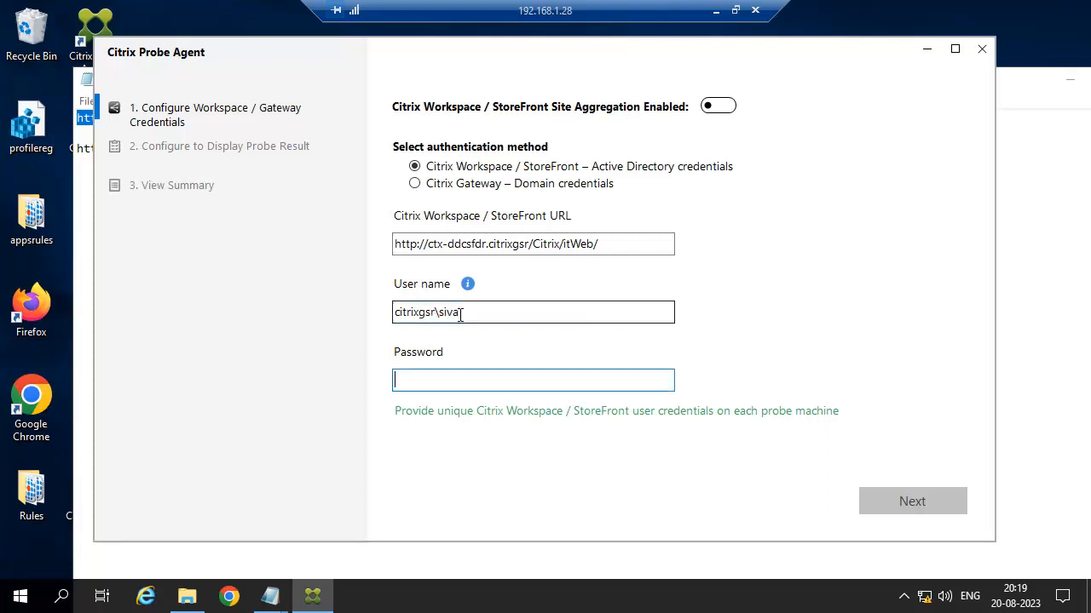
text(*****)
click(897, 511)
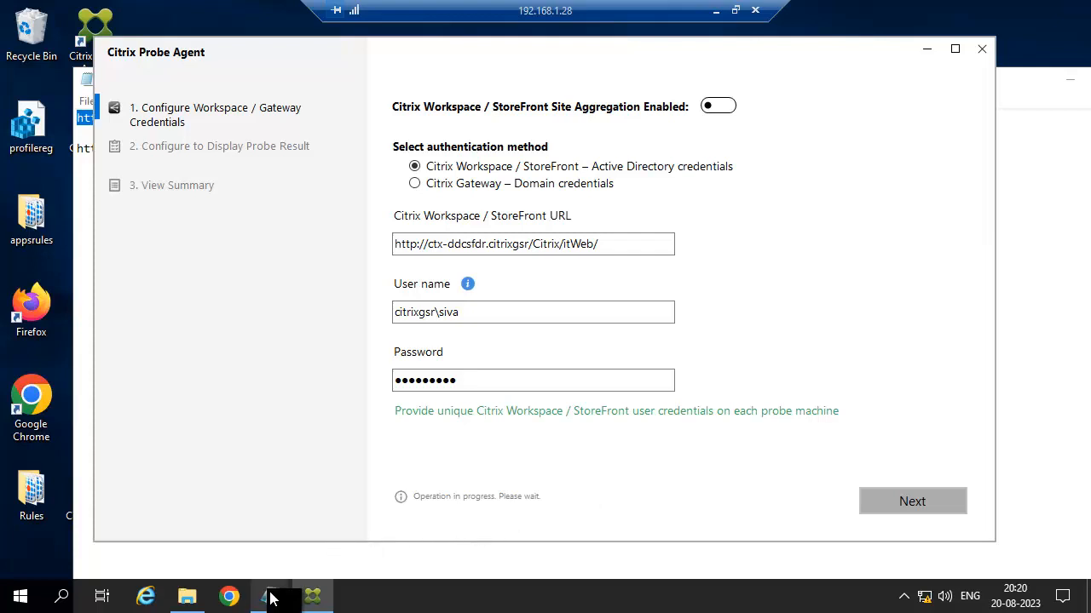
Correct the StoreFront URL by adding '.com' after citrixgsr and resubmit.
mouse_move(273, 599)
click(209, 526)
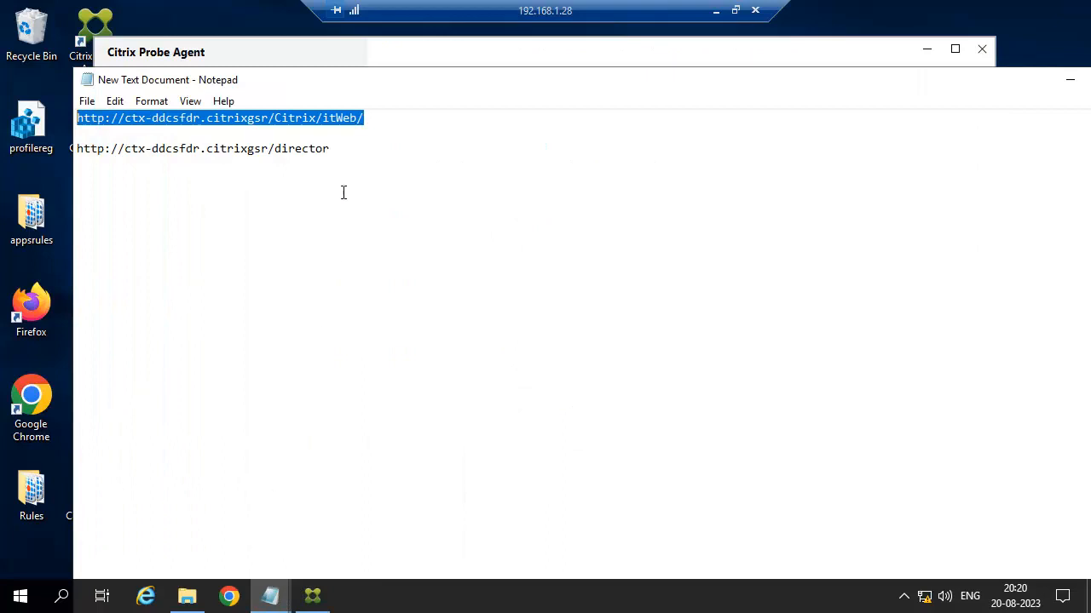
drag(338, 149, 75, 147)
key(ctrl+c)
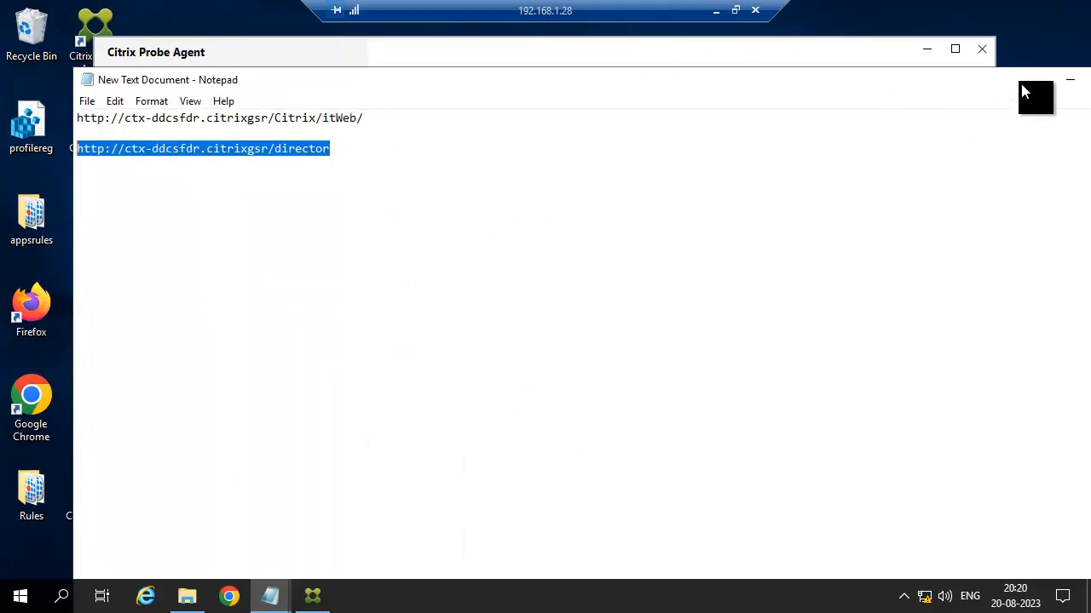
click(1068, 80)
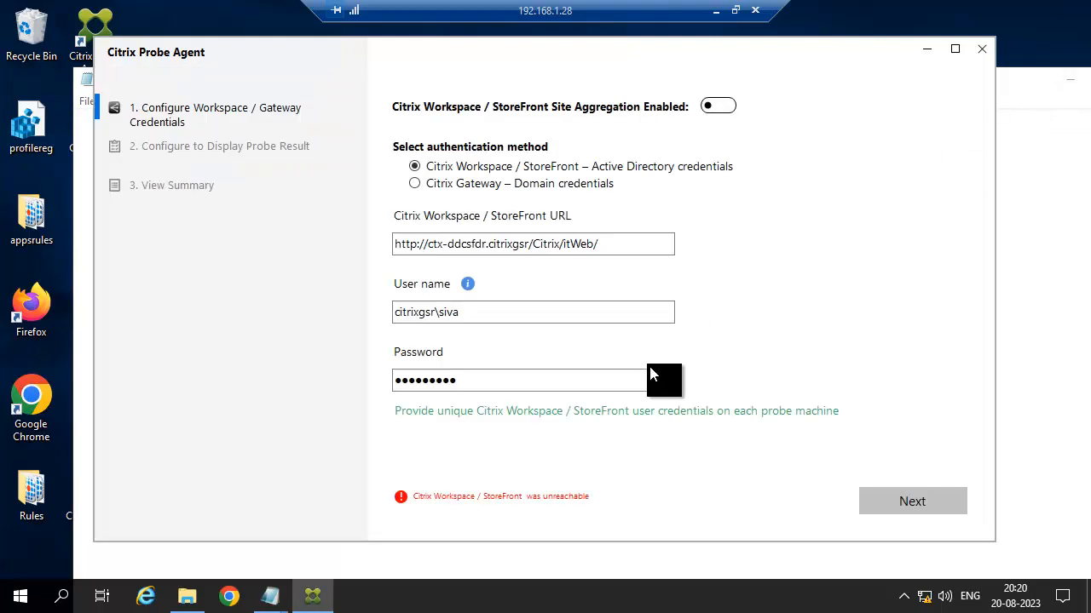
click(427, 245)
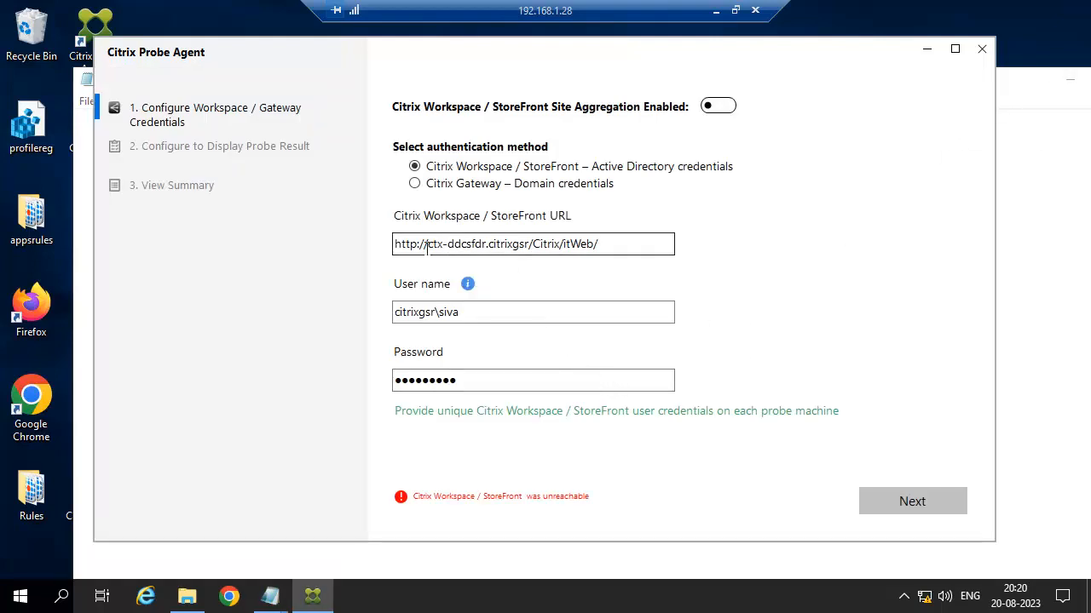
click(528, 246)
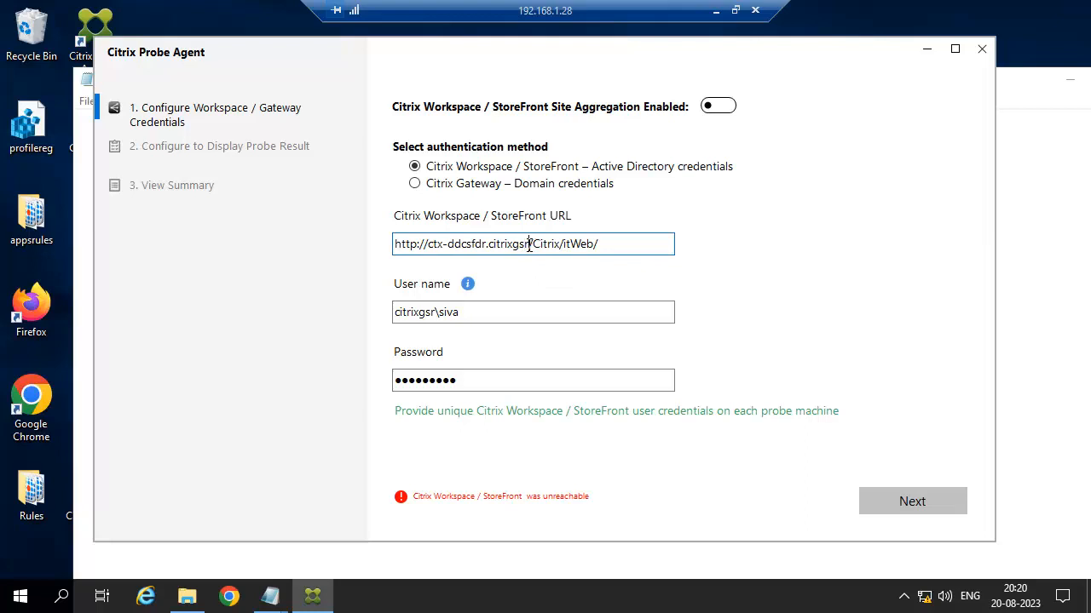
text(.com)
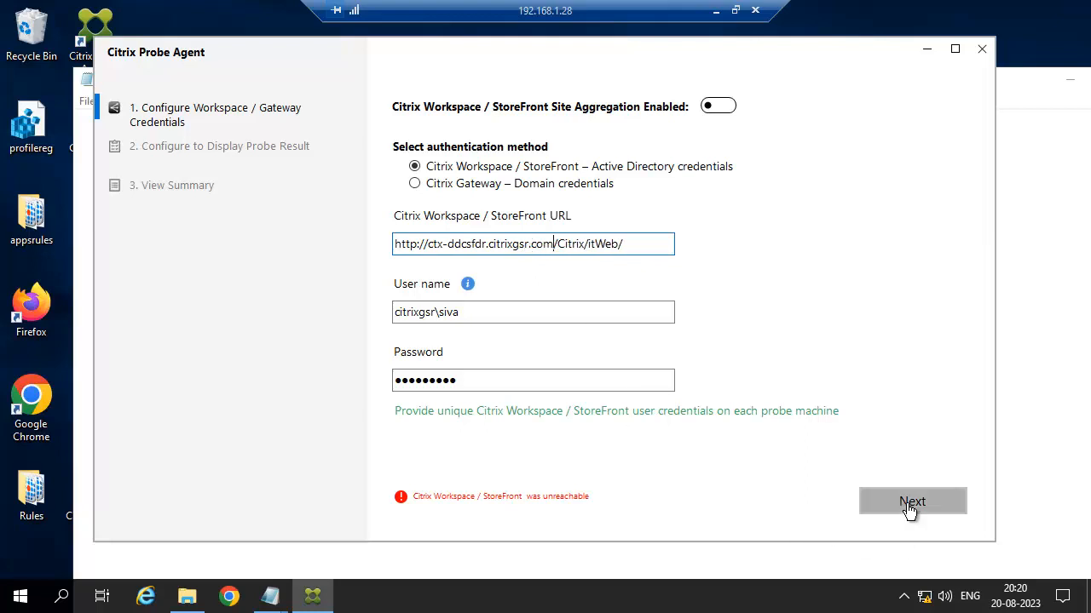
click(908, 504)
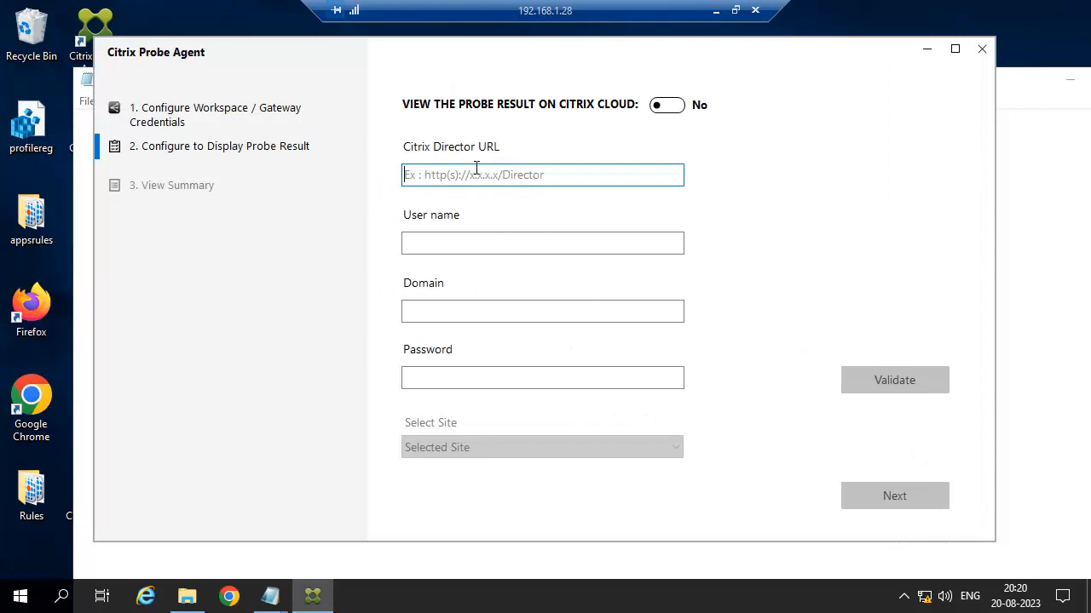
Paste the Director URL, enter the domain administrator credentials, and validate.
key(ctrl+v)
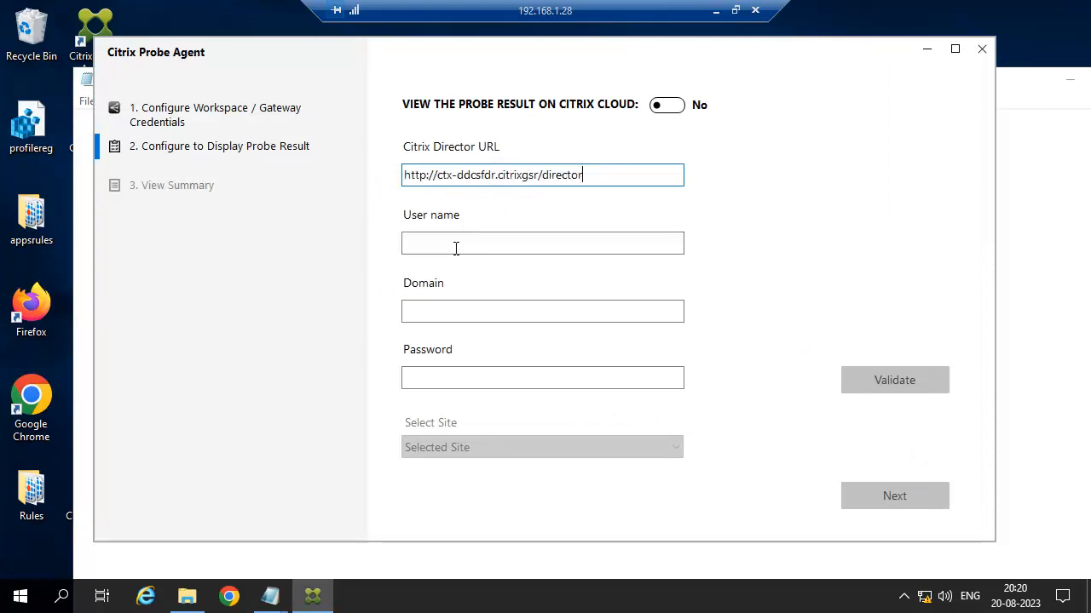
click(456, 245)
text(citrix)
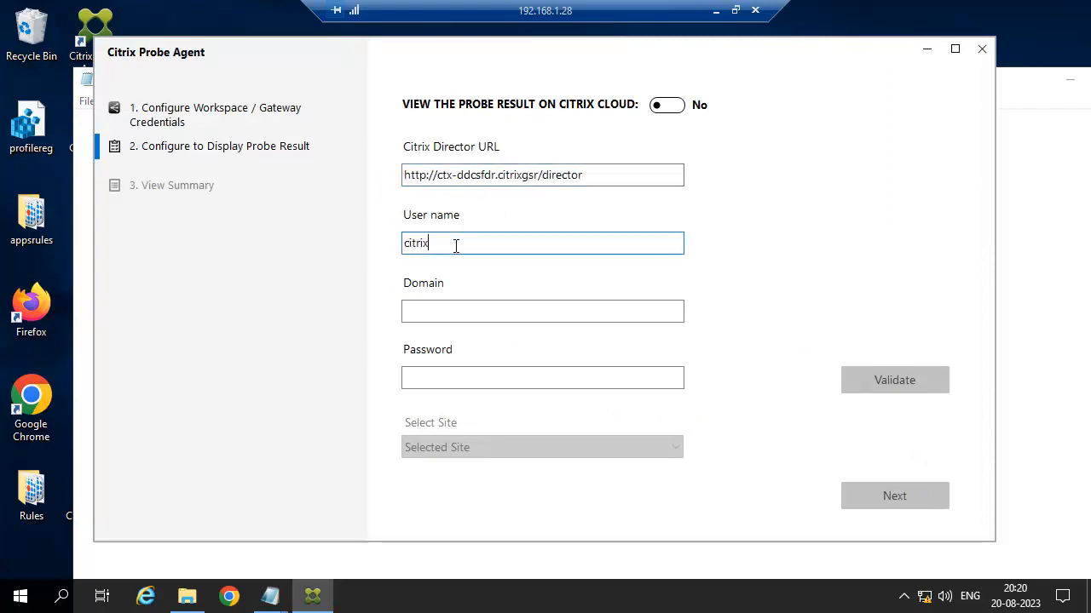
text(gsr\adminis)
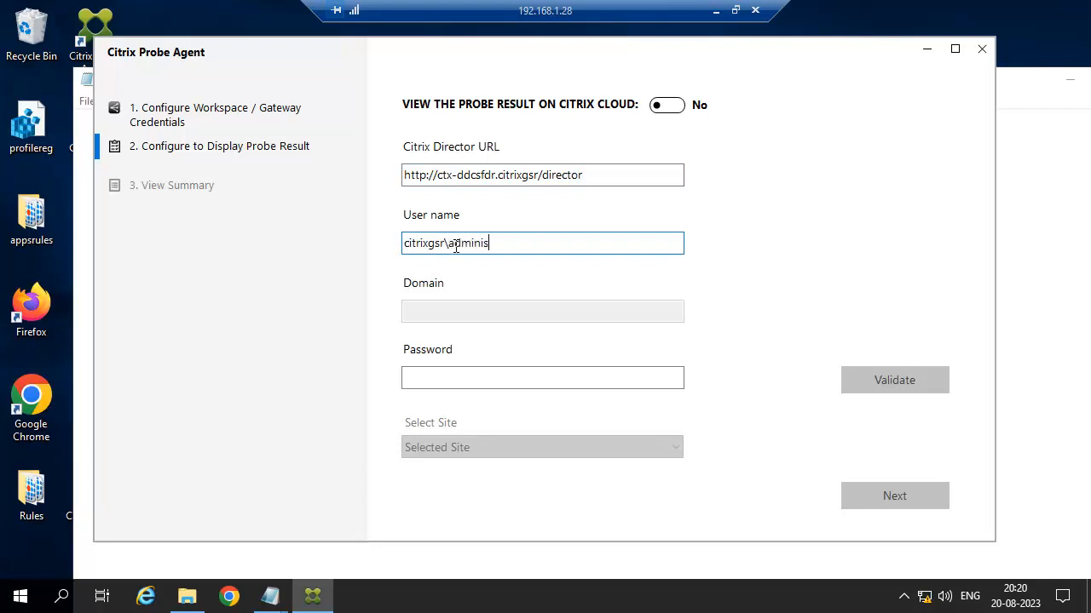
text(trator)
key(Tab)
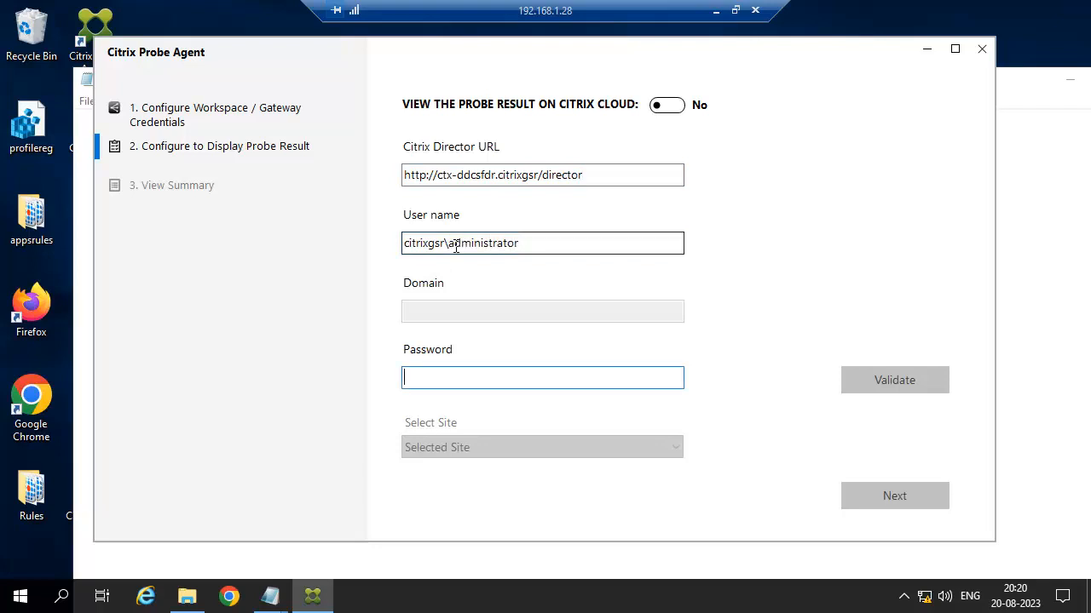
text(*********)
key(BackSpace)
key(BackSpace)
key(BackSpace)
key(BackSpace)
key(BackSpace)
key(BackSpace)
key(BackSpace)
key(BackSpace)
text(******)
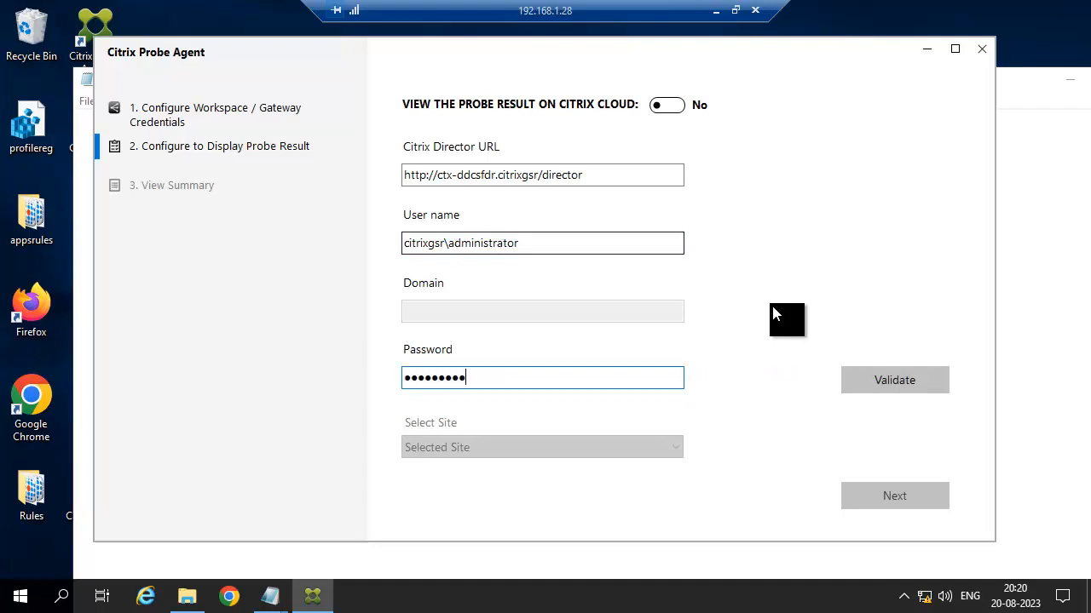
click(862, 380)
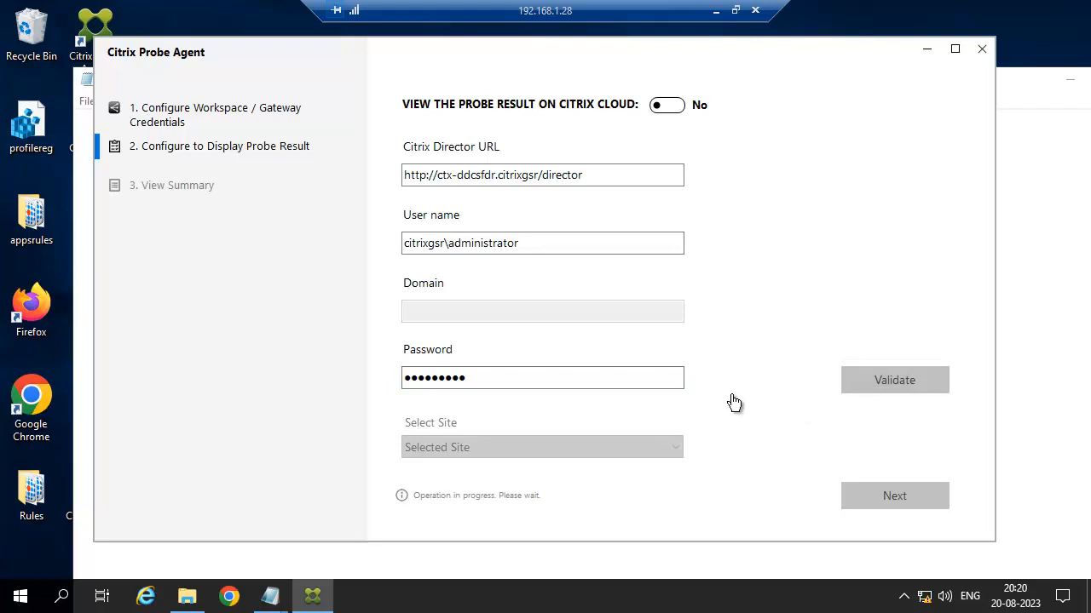
Add '.com' to the Director URL, revalidate, select site INDIA and proceed to the summary.
click(539, 175)
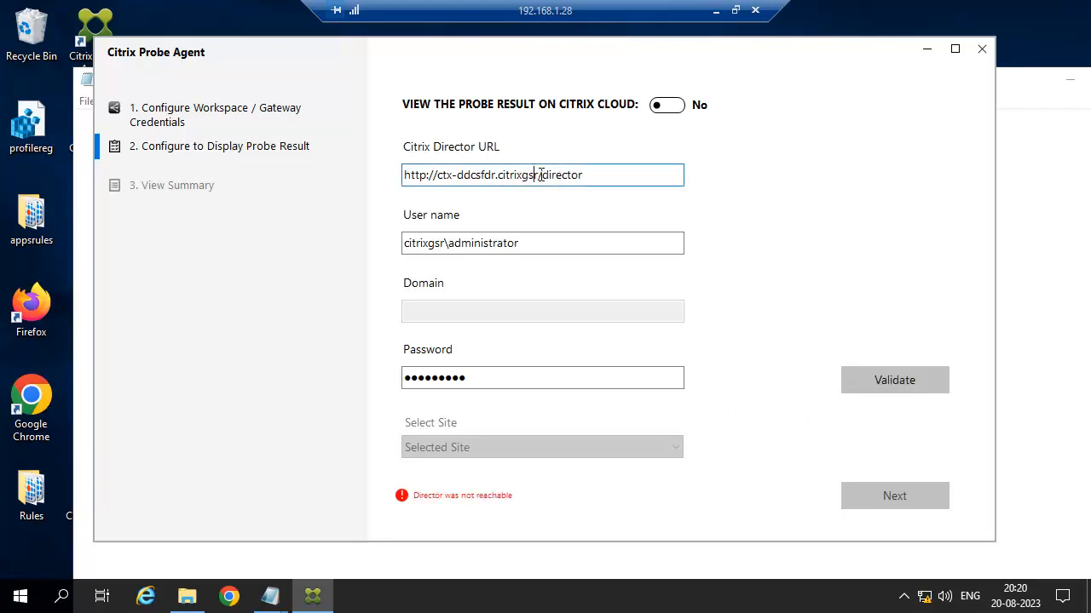
text(.com)
click(895, 381)
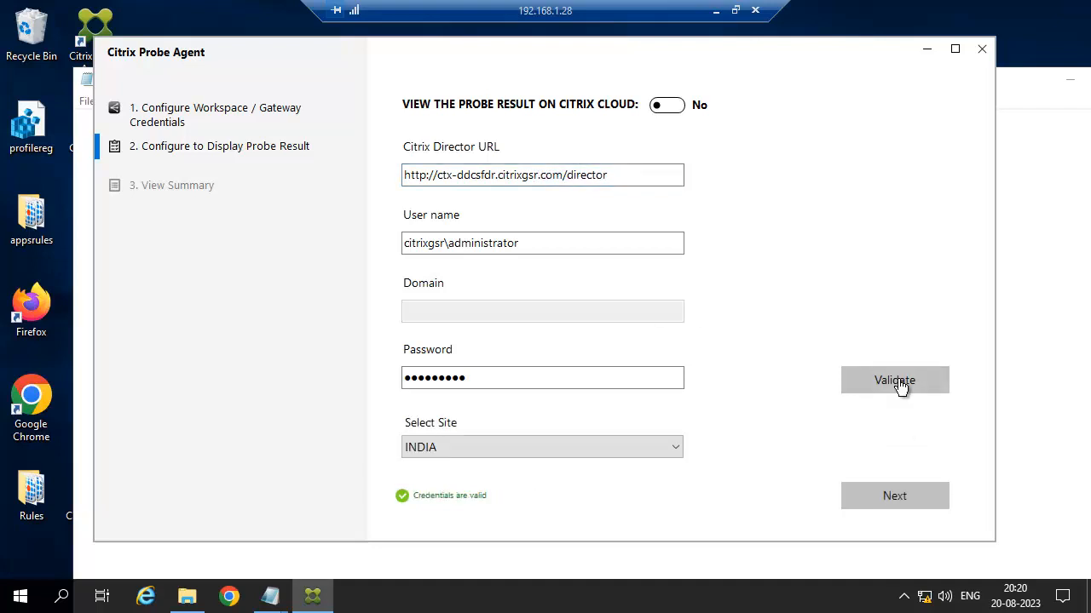
click(499, 453)
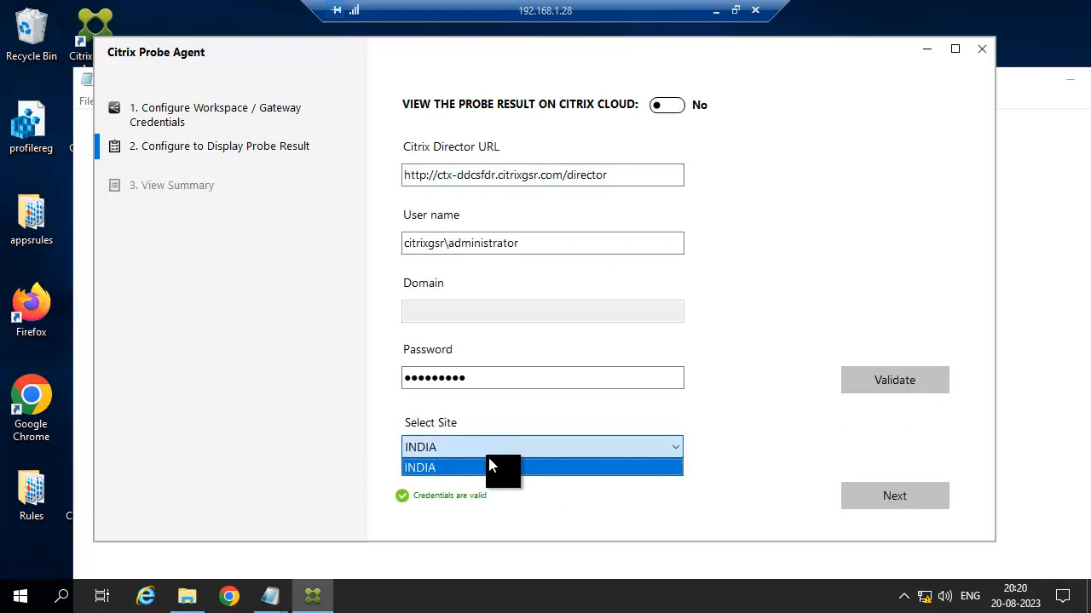
click(443, 475)
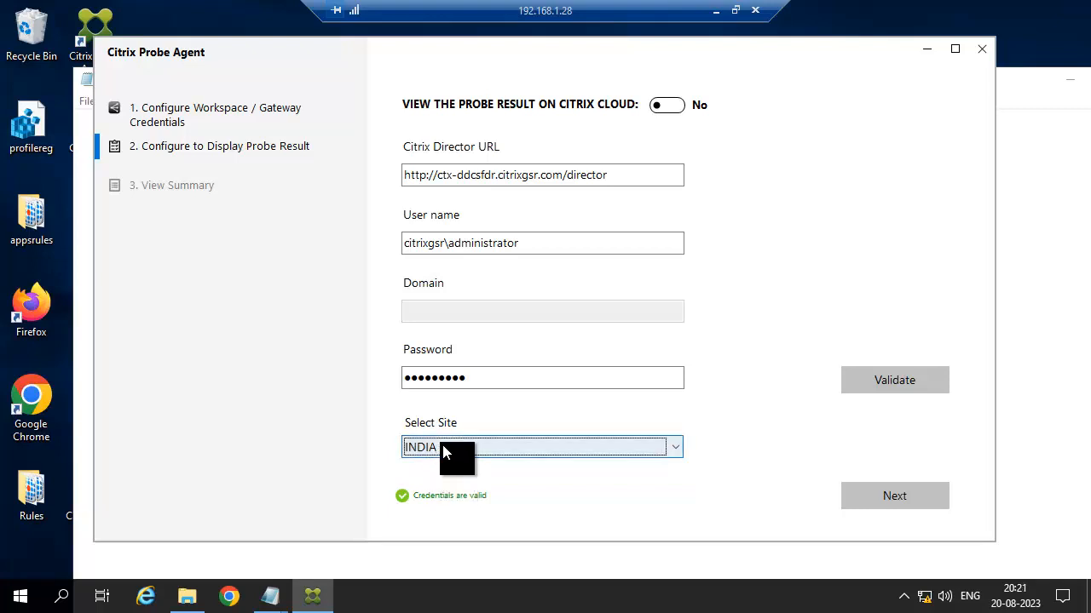
click(905, 498)
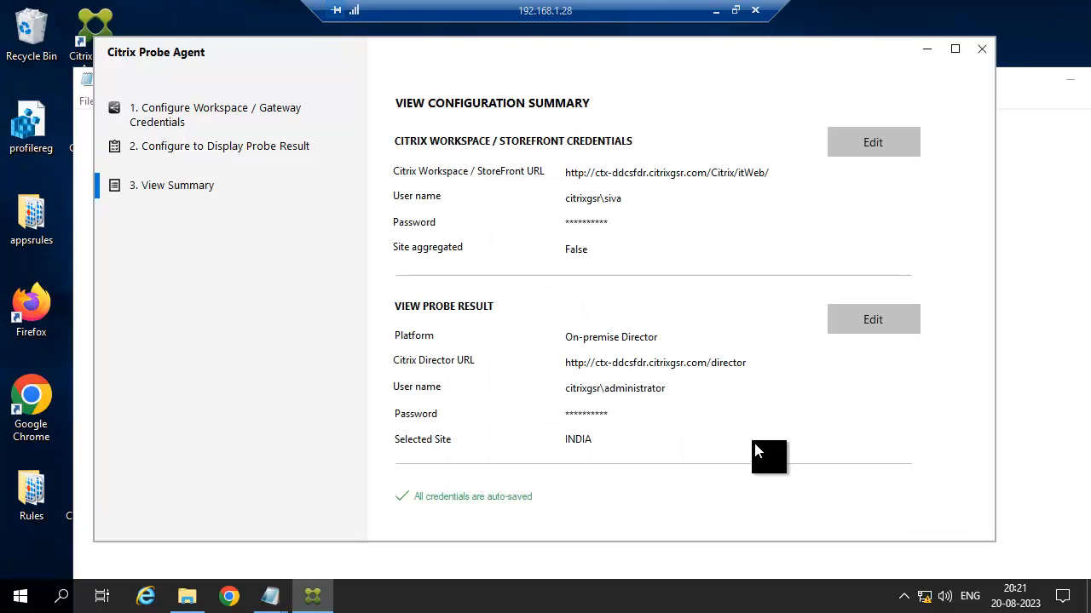
Close the Probe Agent and notes, then return to the Director remote session.
click(986, 51)
click(1071, 78)
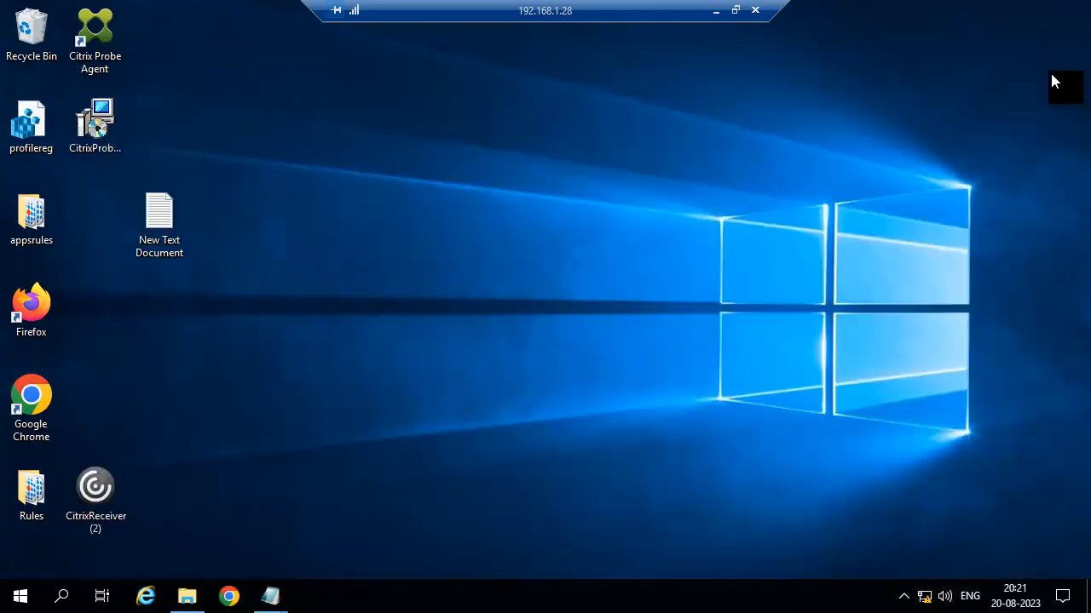
click(715, 10)
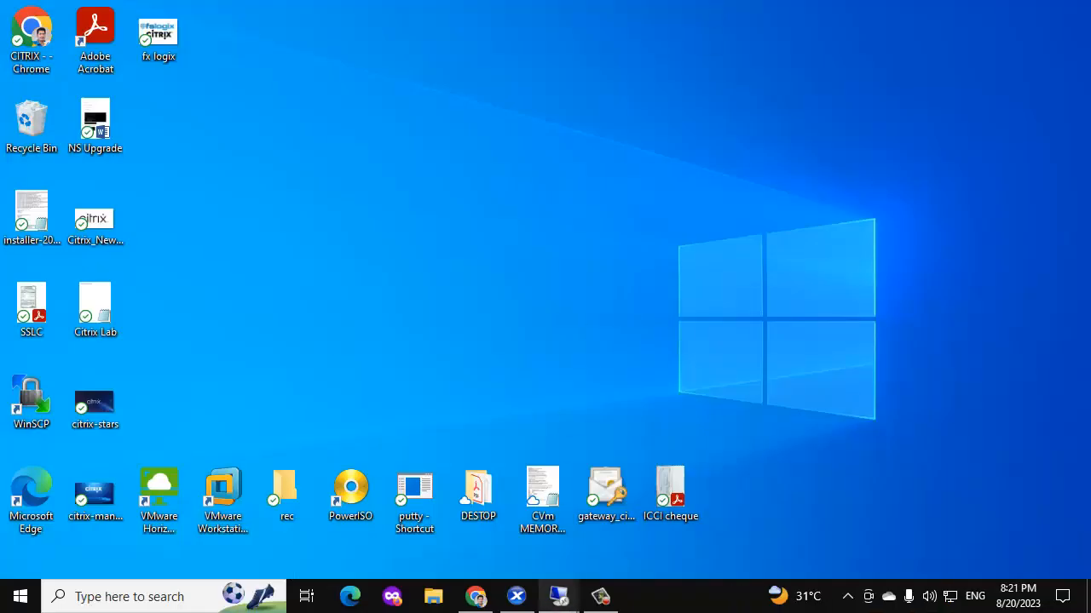
mouse_move(558, 596)
click(592, 516)
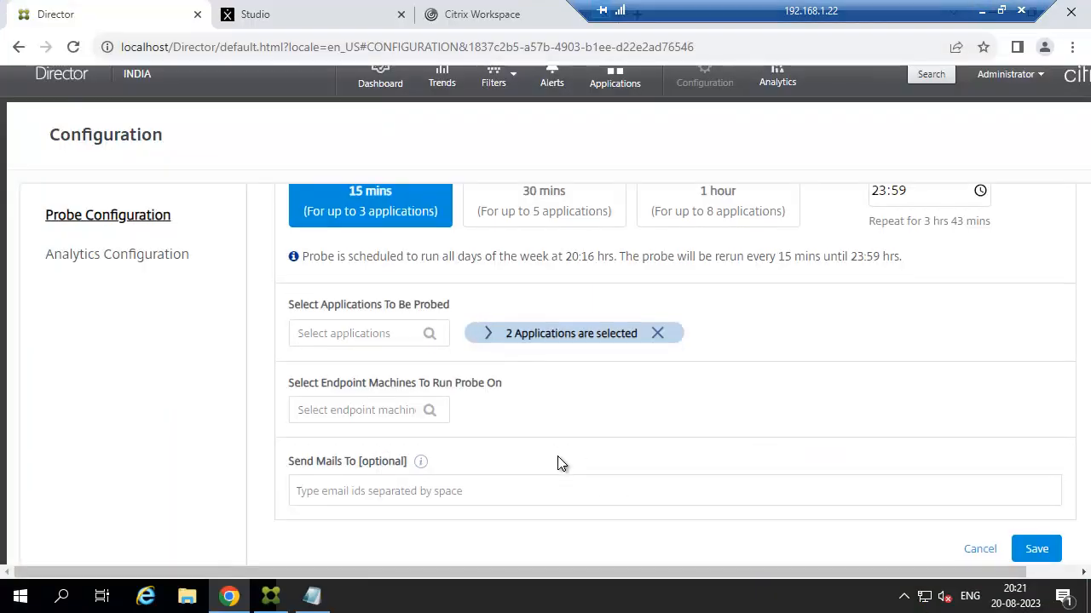
Select SERVER-VDA as the probe's endpoint machine.
click(400, 411)
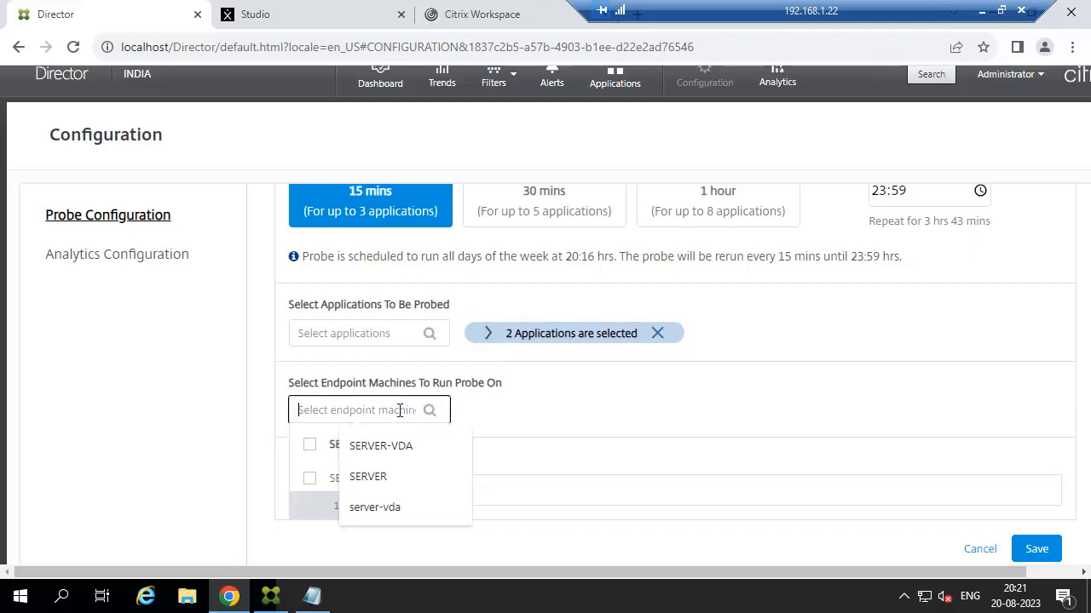
click(477, 423)
click(382, 409)
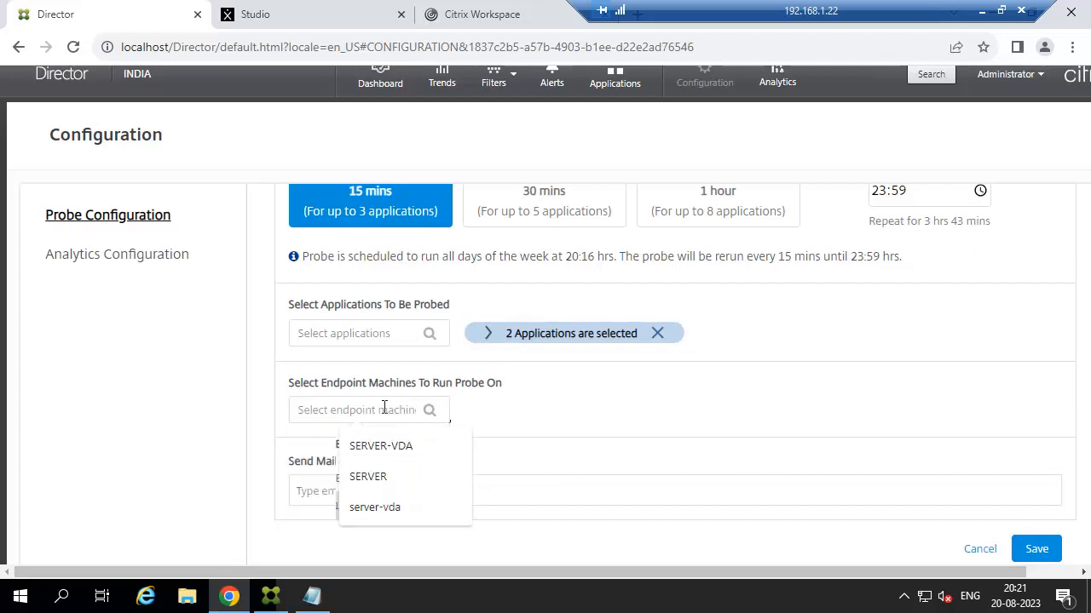
click(309, 464)
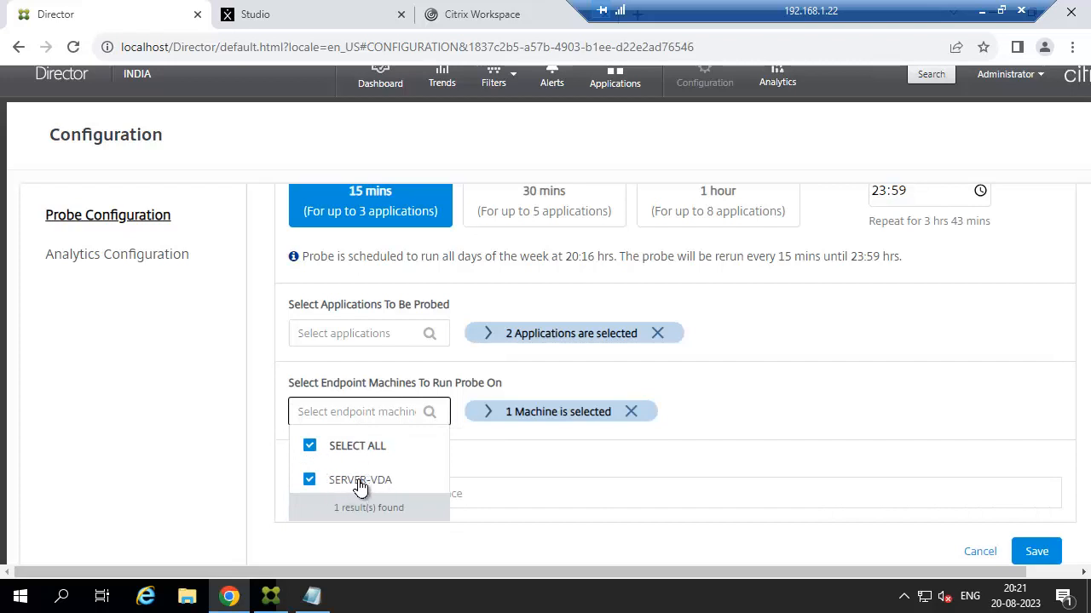
click(1026, 555)
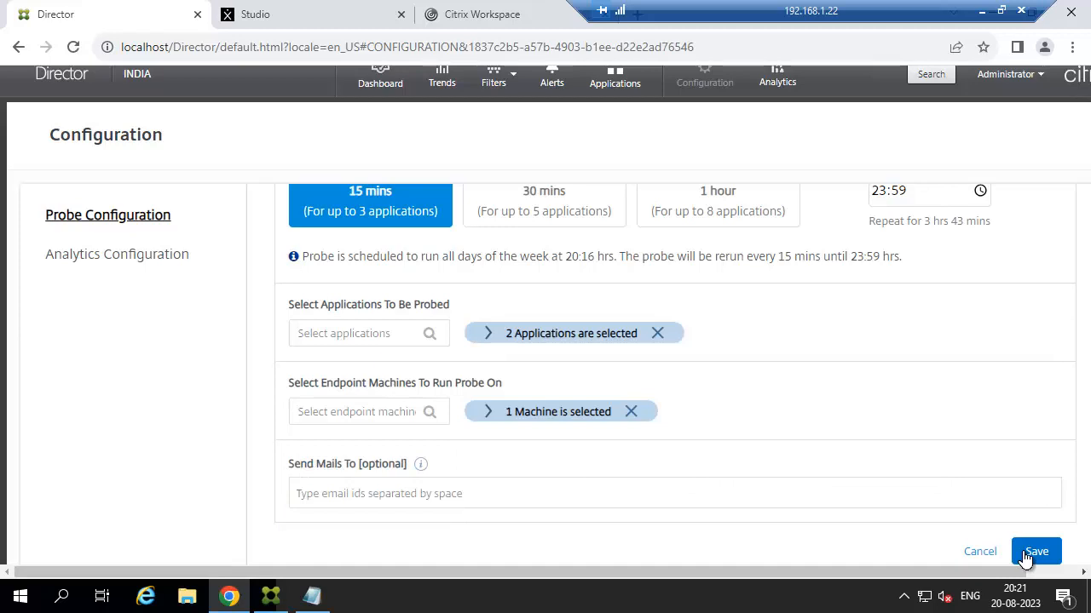
click(1027, 556)
Name the probe APP-PROBE-TEST and save it.
click(352, 293)
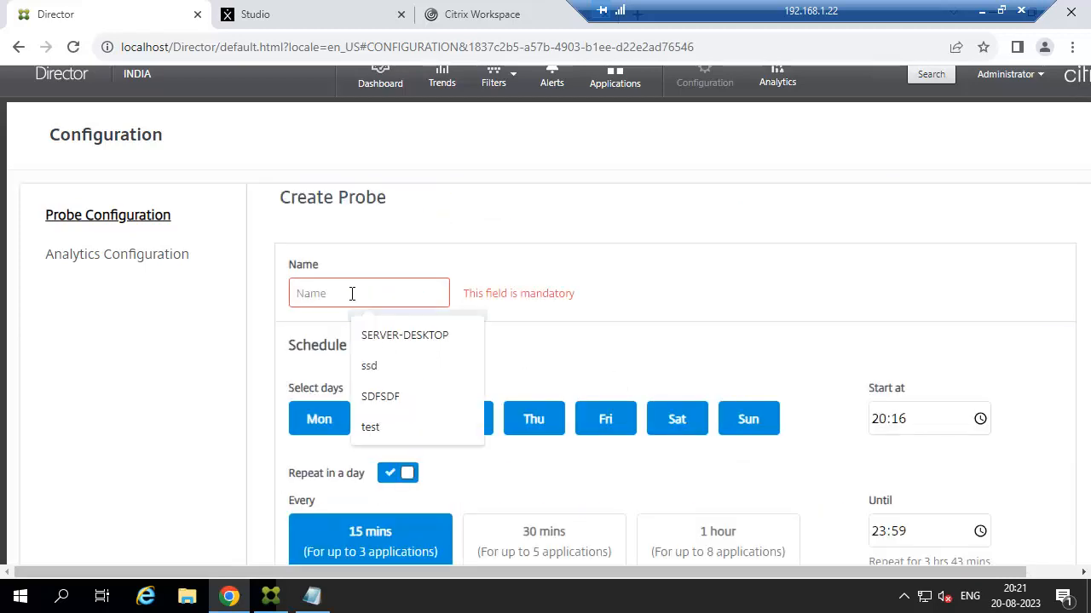
text(a)
key(BackSpace)
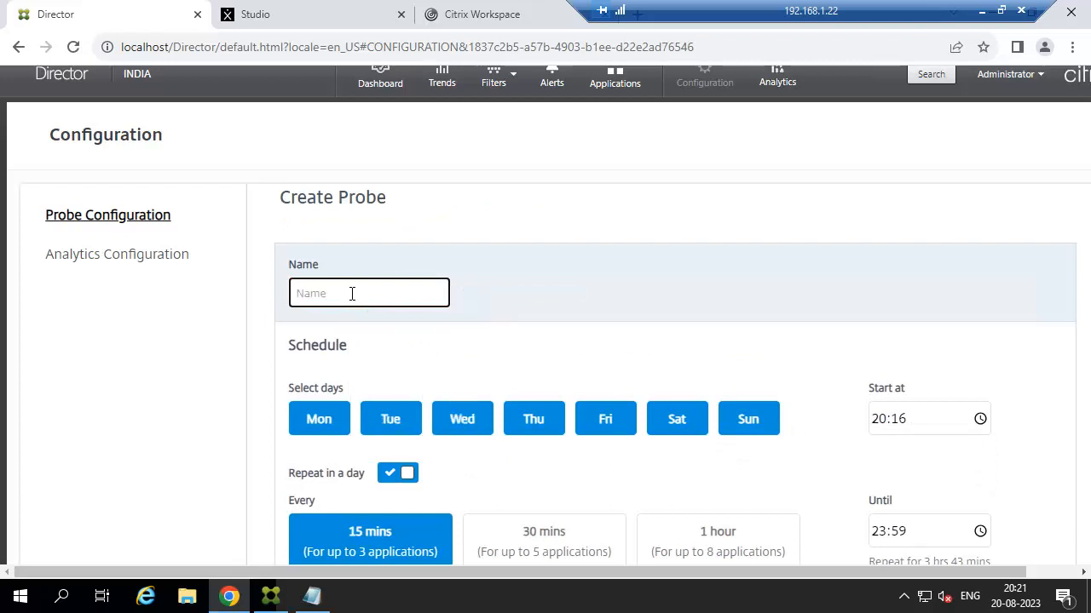
text(APP-PROBE-TEST)
scroll(445, 285, down, 3)
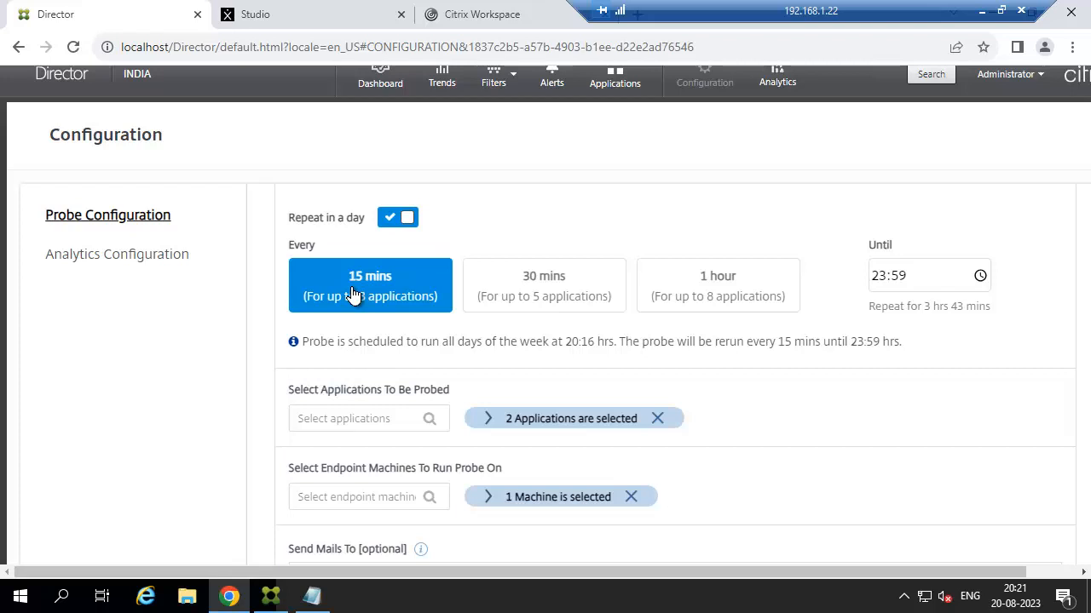
scroll(354, 294, down, 1)
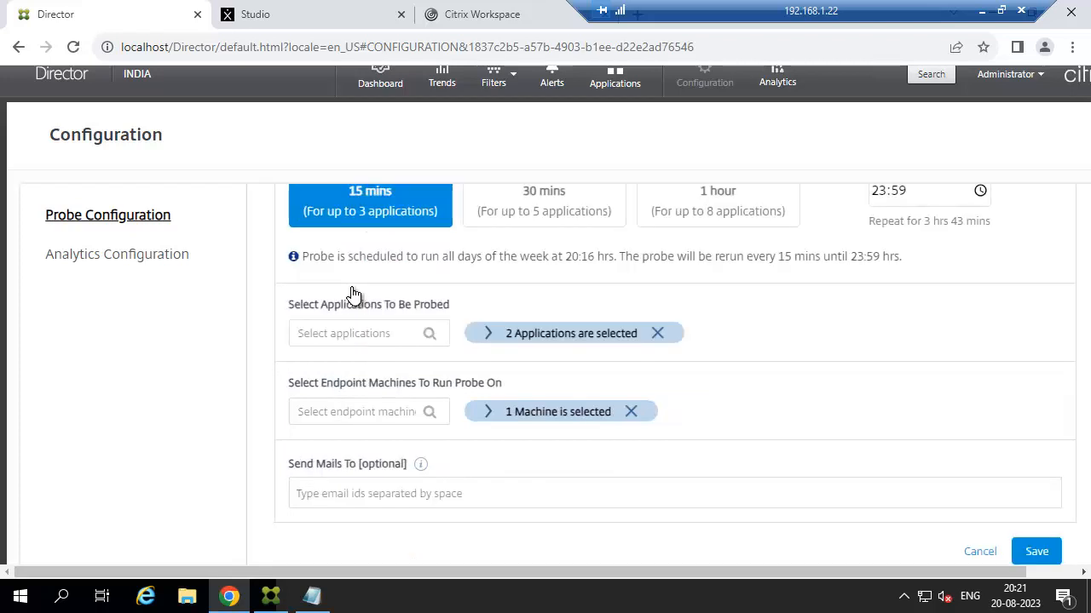
click(1033, 549)
View the Trends > Probe Results report, then minimize the Director session.
scroll(596, 431, up, 2)
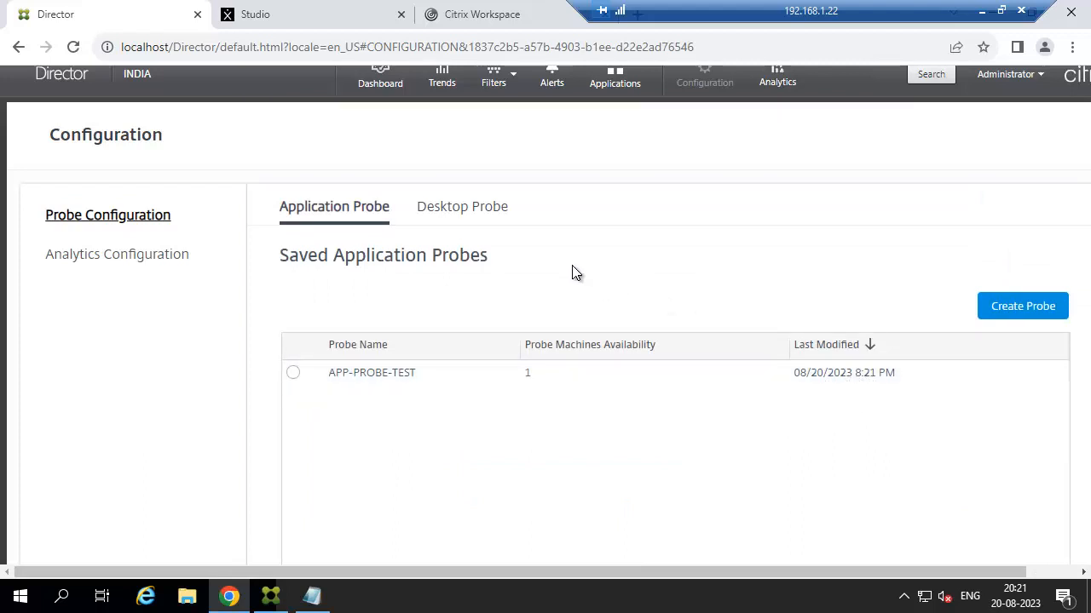
click(450, 83)
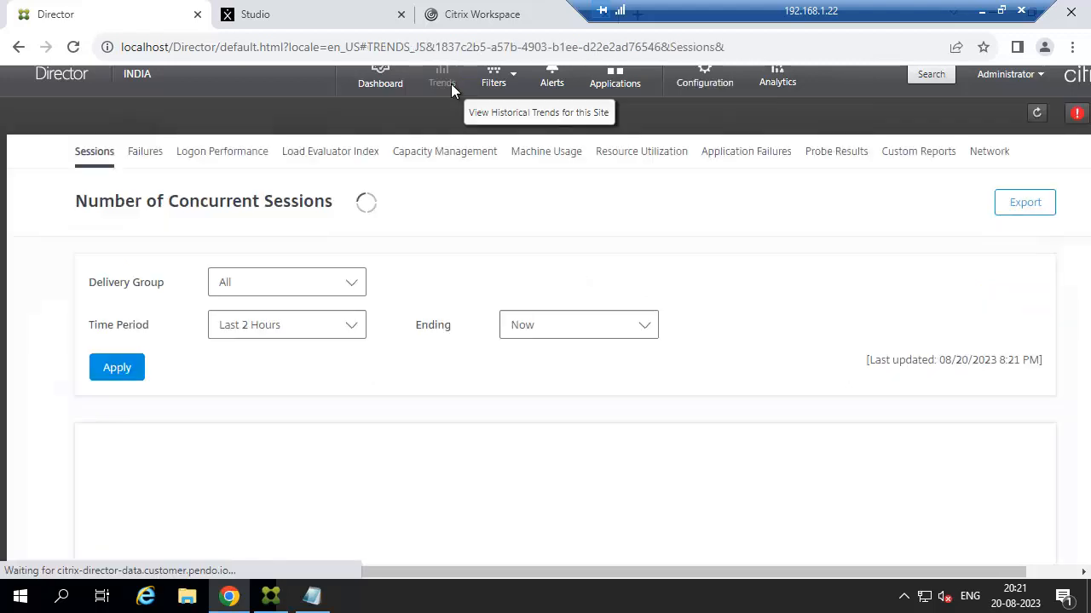
click(836, 153)
scroll(444, 421, down, 3)
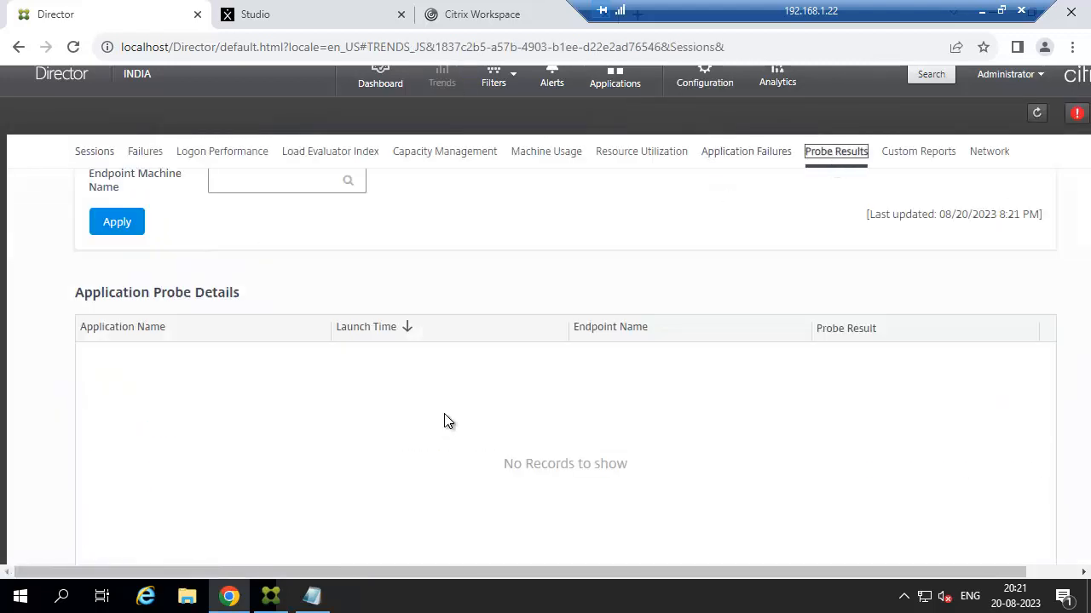
scroll(553, 416, up, 3)
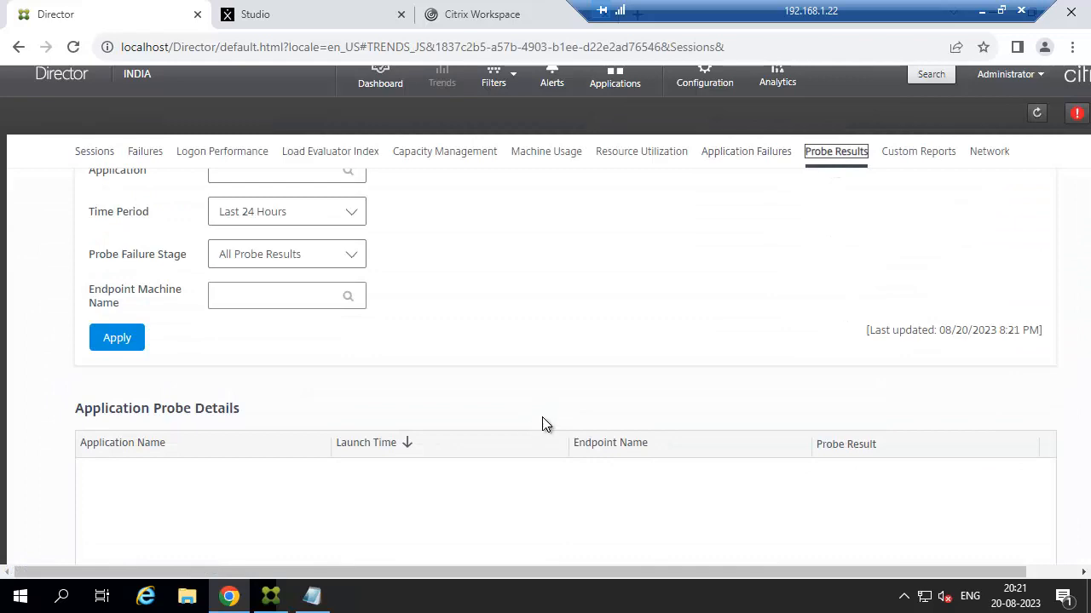
click(982, 11)
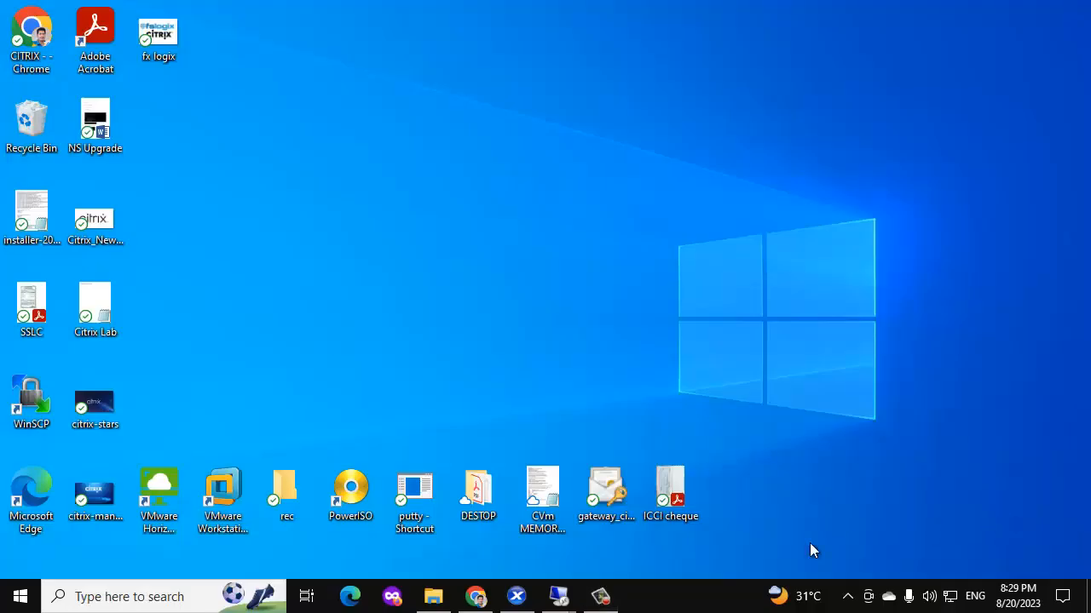
On the 192.168.1.29 machine, launch Citrix Probe Agent and copy the StoreFront URL from the notes.
mouse_move(559, 596)
click(693, 518)
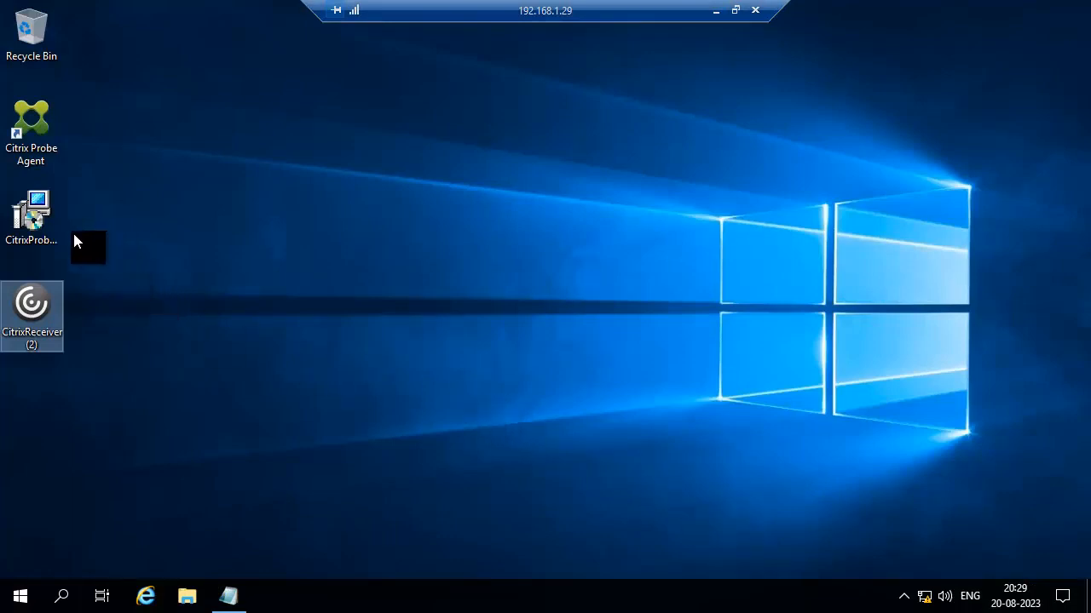
double_click(35, 143)
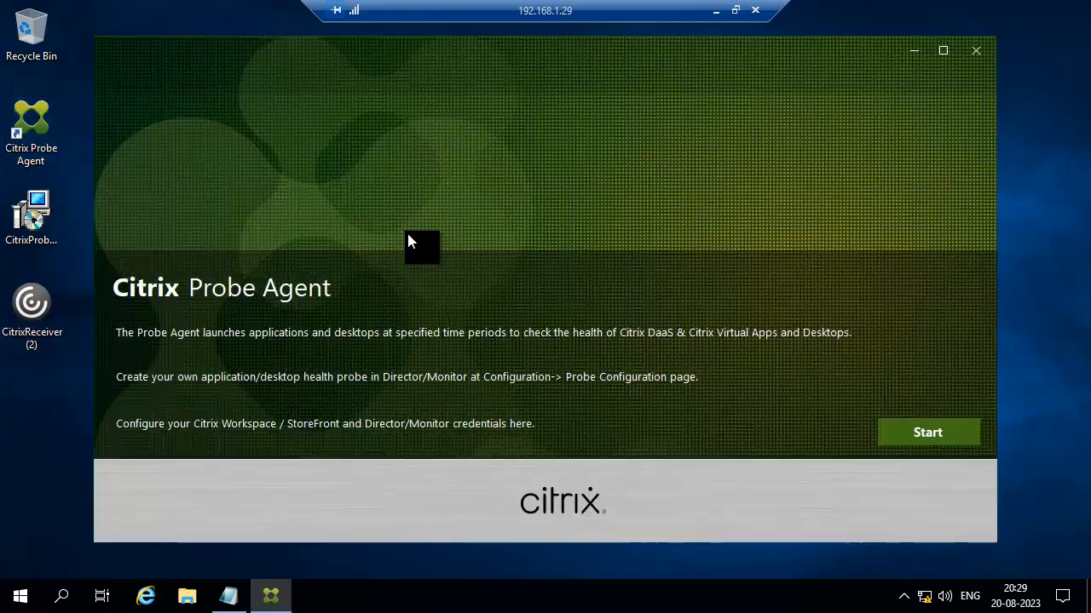
click(927, 443)
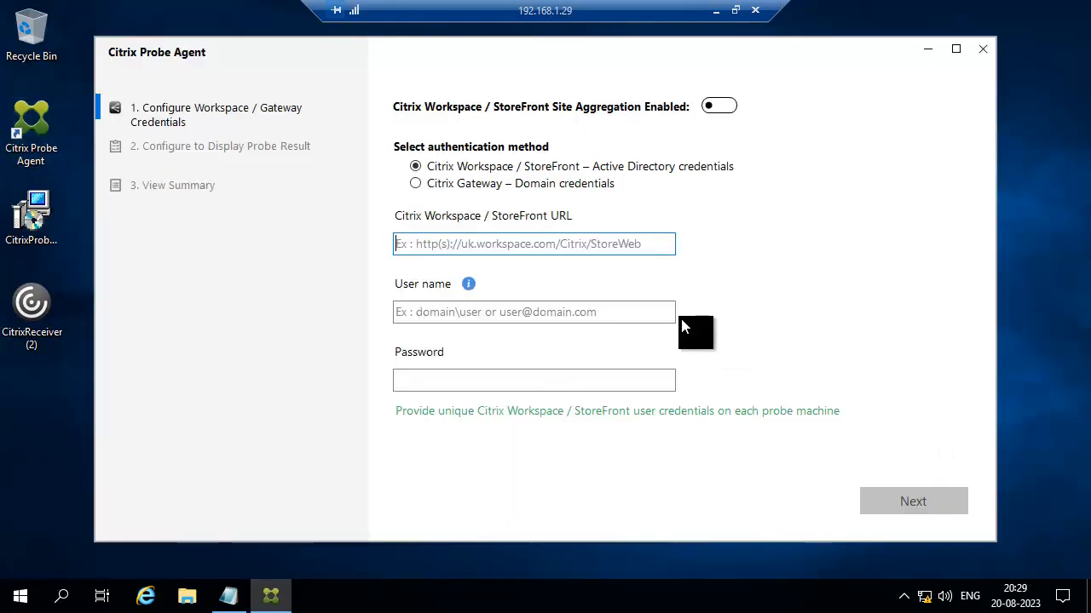
click(229, 596)
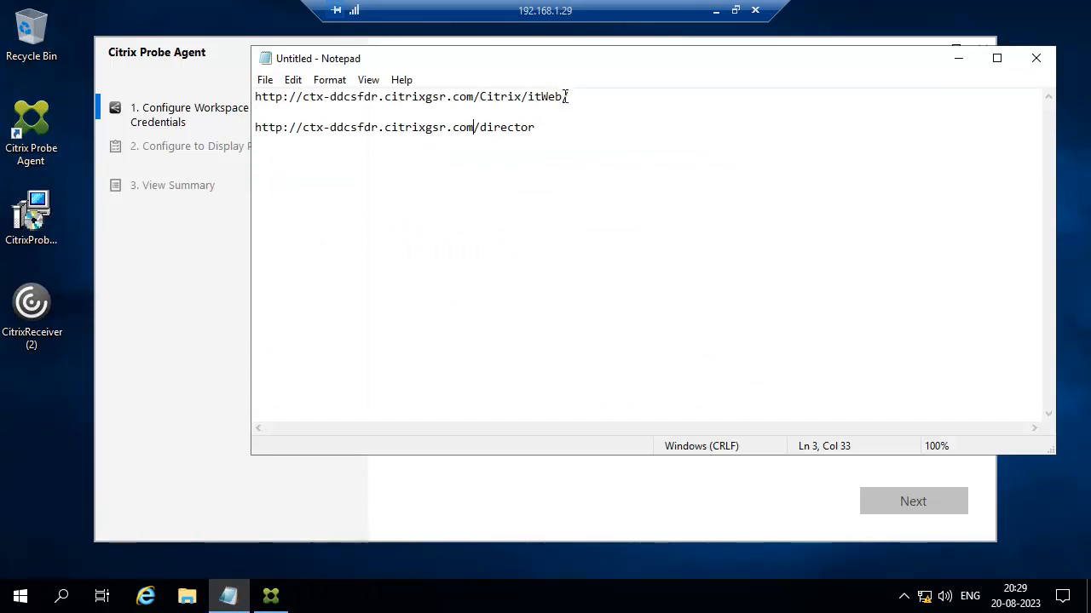
key(shift+Home)
key(ctrl+c)
click(205, 316)
Paste the StoreFront URL, enter the domain user's credentials, continue, and copy the Director URL.
click(503, 246)
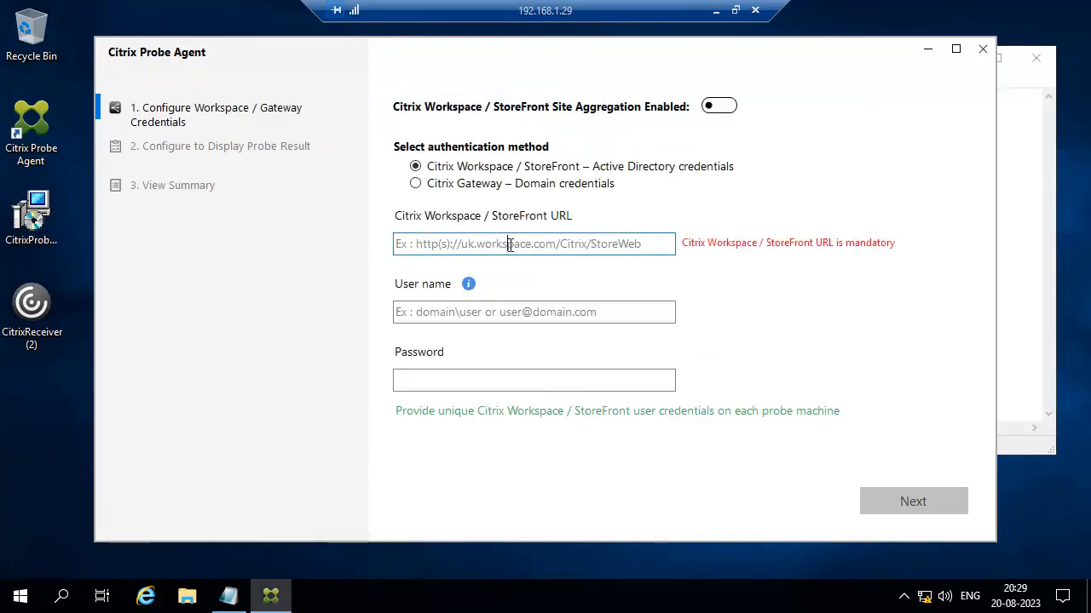
key(ctrl+v)
click(497, 315)
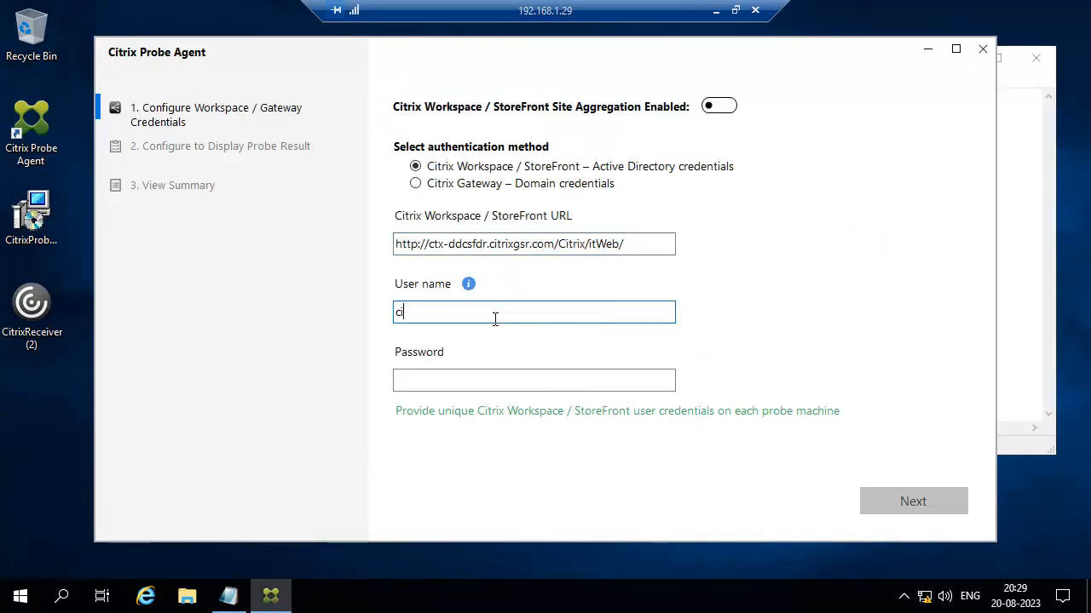
text(citrix)
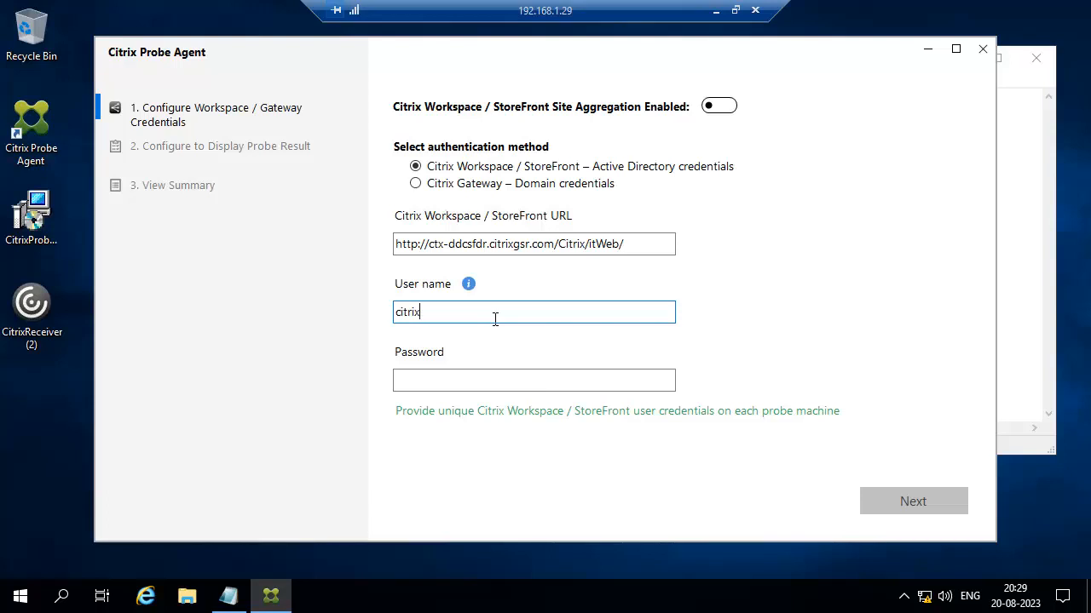
text(sgsr\kumar)
key(Tab)
text(••)
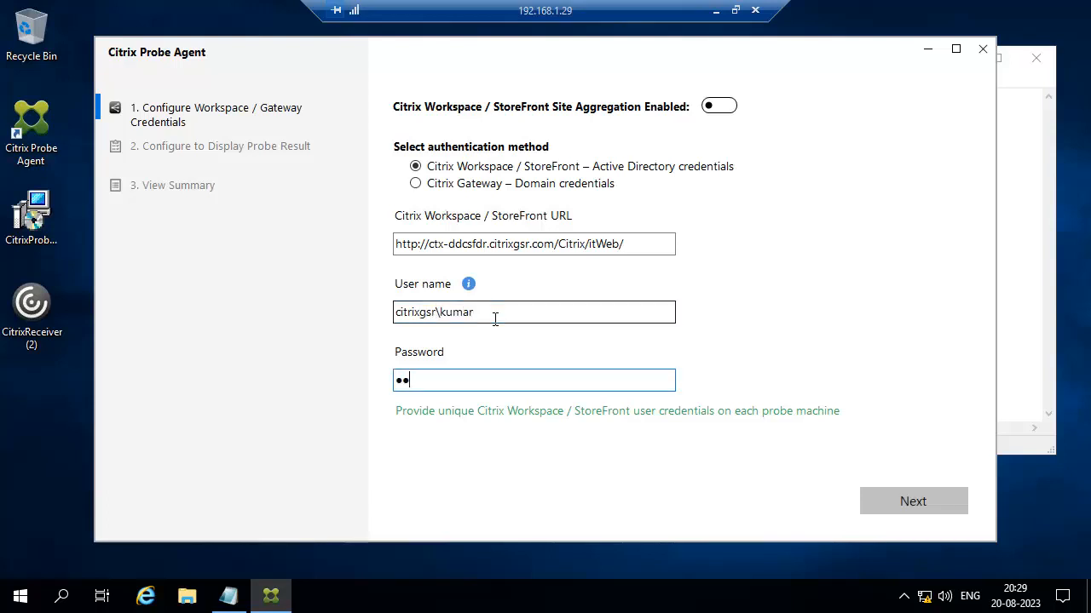
text(•••••••)
click(901, 505)
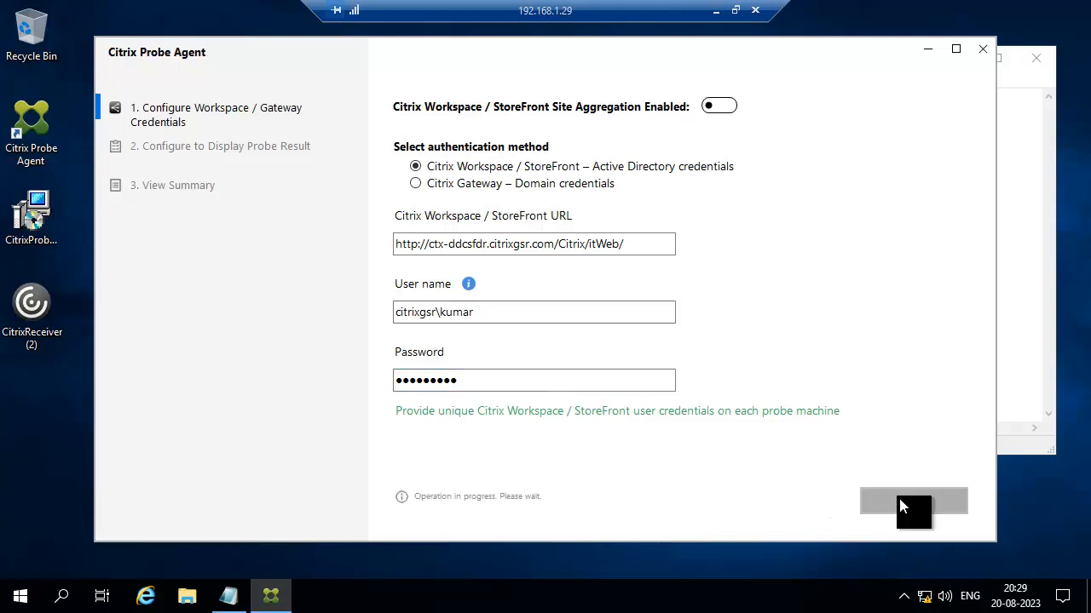
click(236, 606)
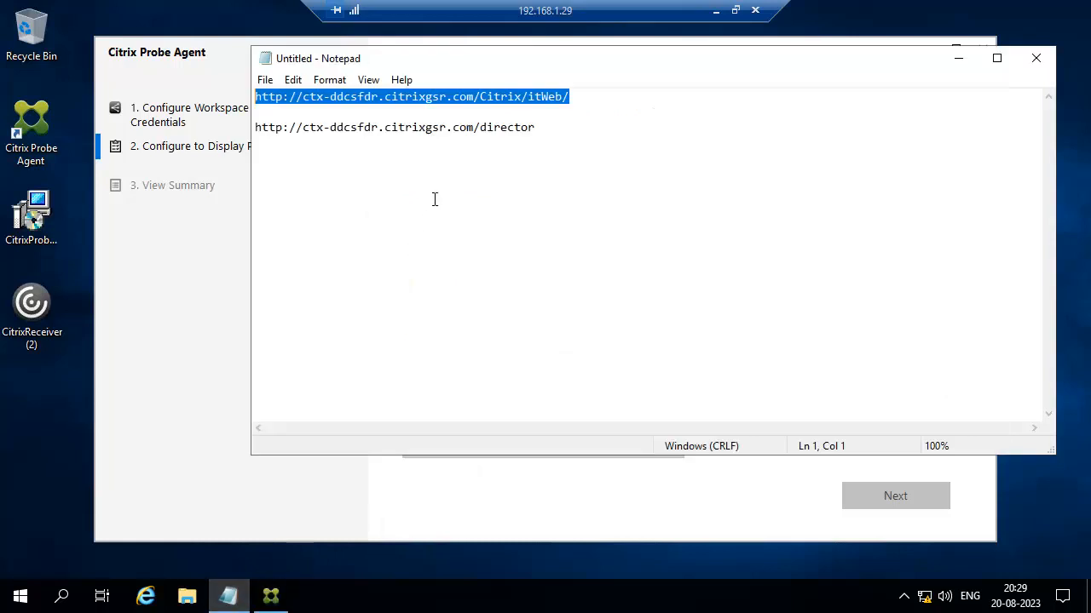
drag(547, 128, 241, 146)
Paste the Director URL, enter the domain administrator credentials, and validate.
click(223, 307)
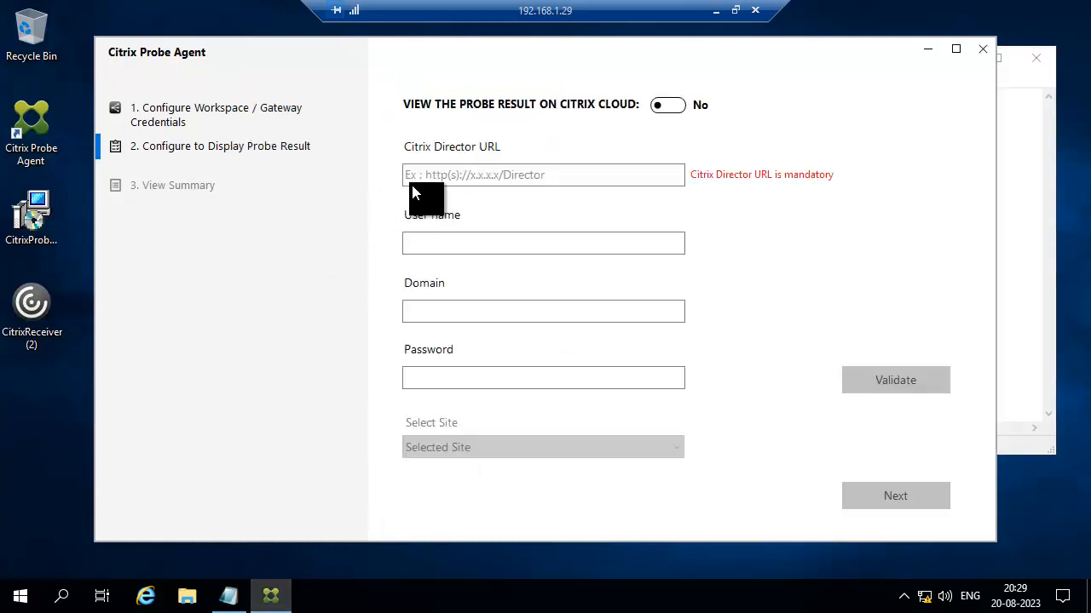
click(473, 176)
key(ctrl+v)
click(433, 246)
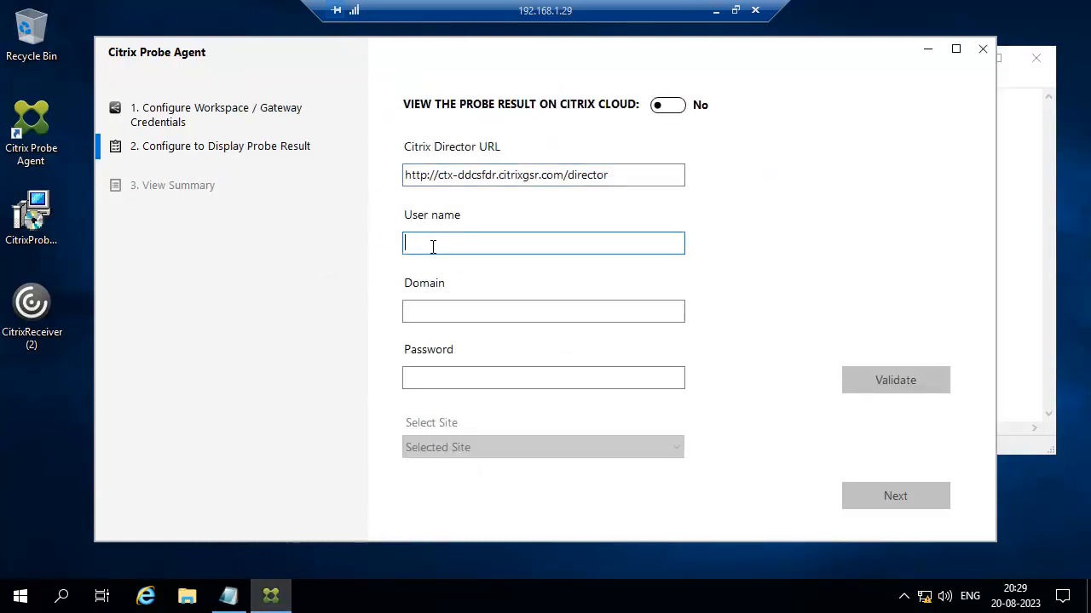
text(citrixgsr\adm)
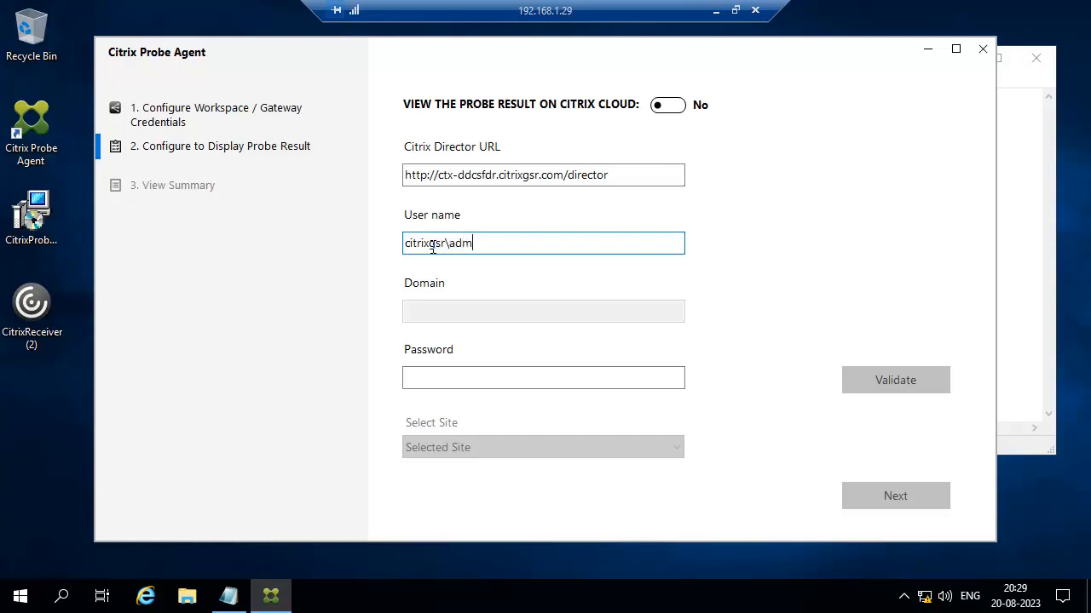
text(inistrator)
key(Tab)
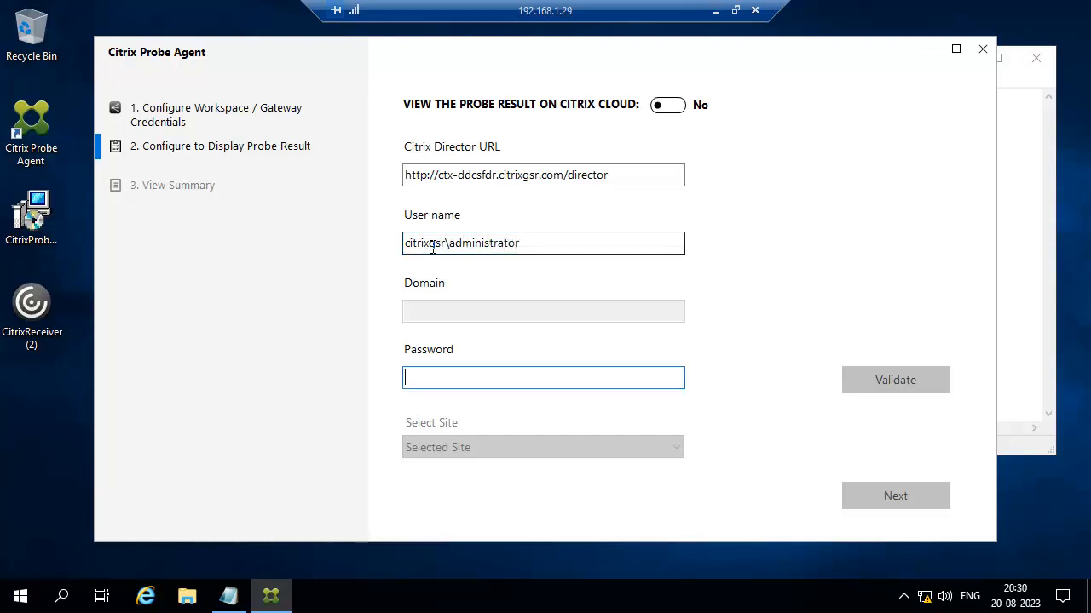
text(P)
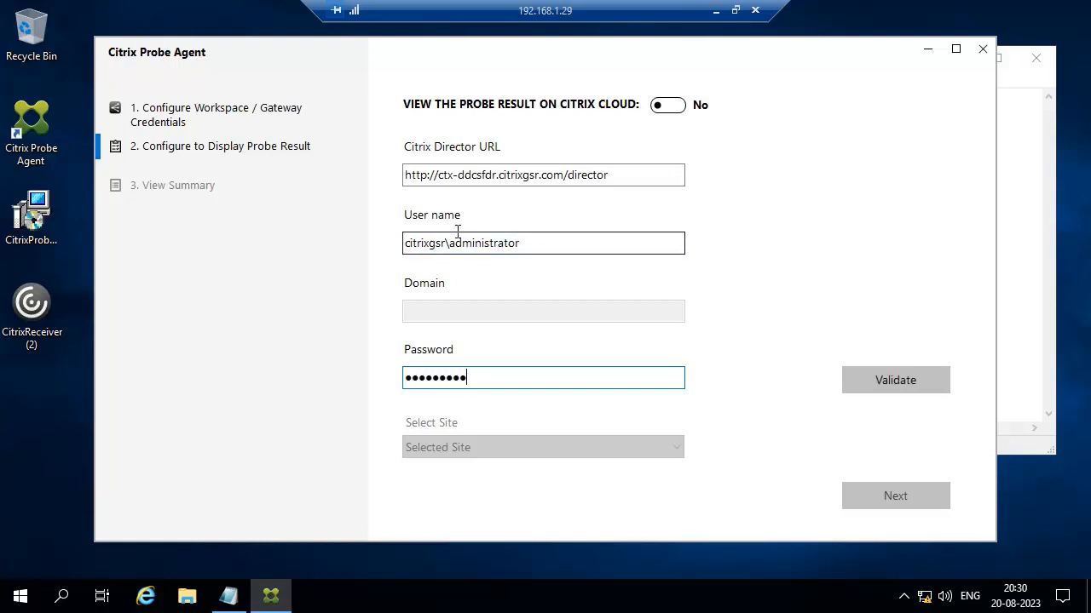
click(869, 378)
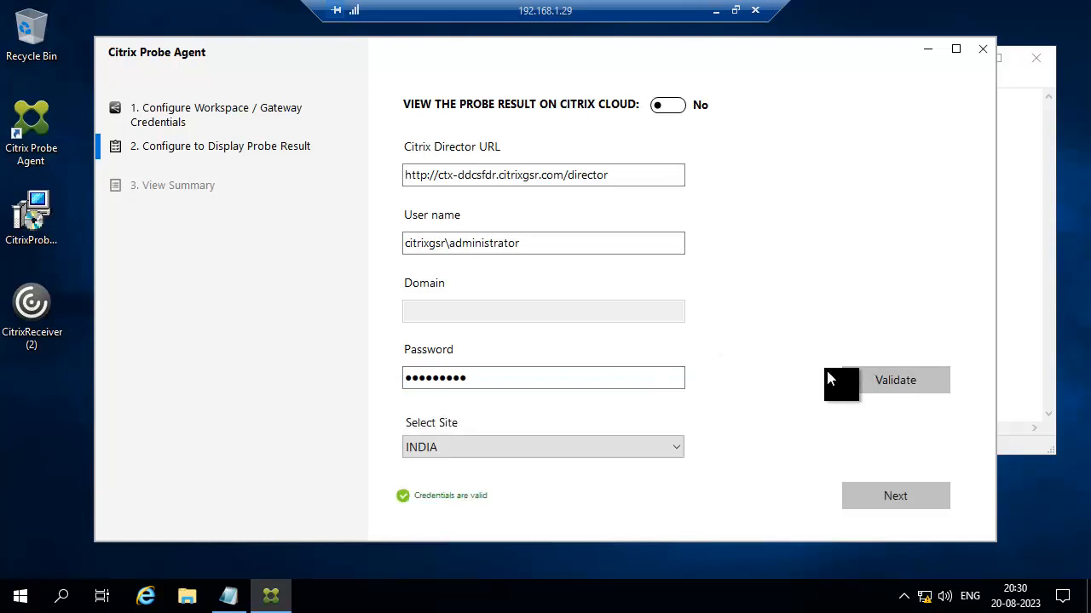
Select site INDIA, review the summary, then close the Probe Agent and Notepad.
click(521, 452)
click(464, 465)
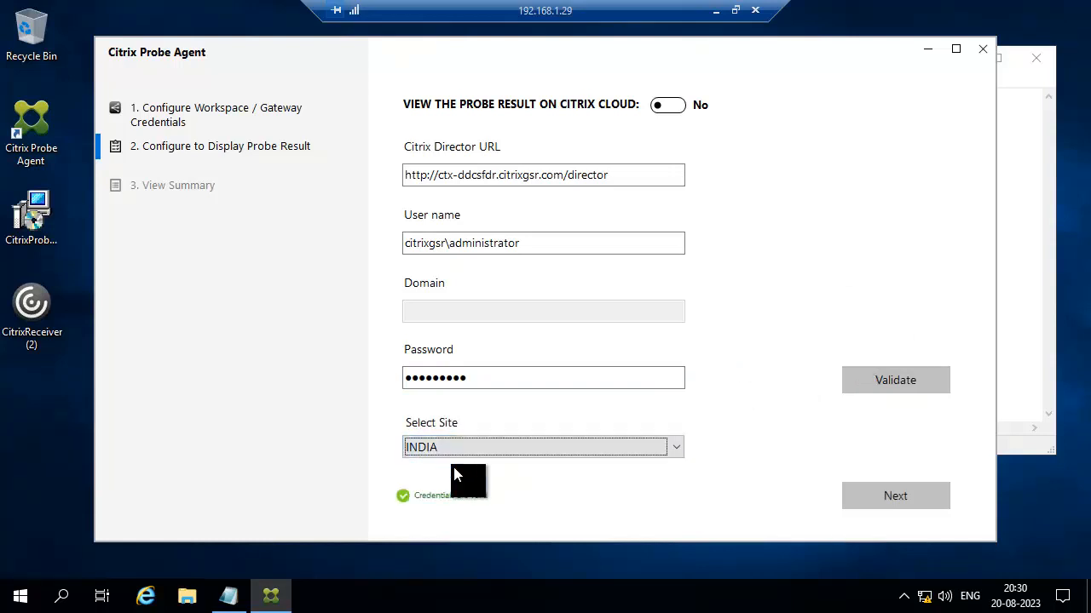
click(891, 508)
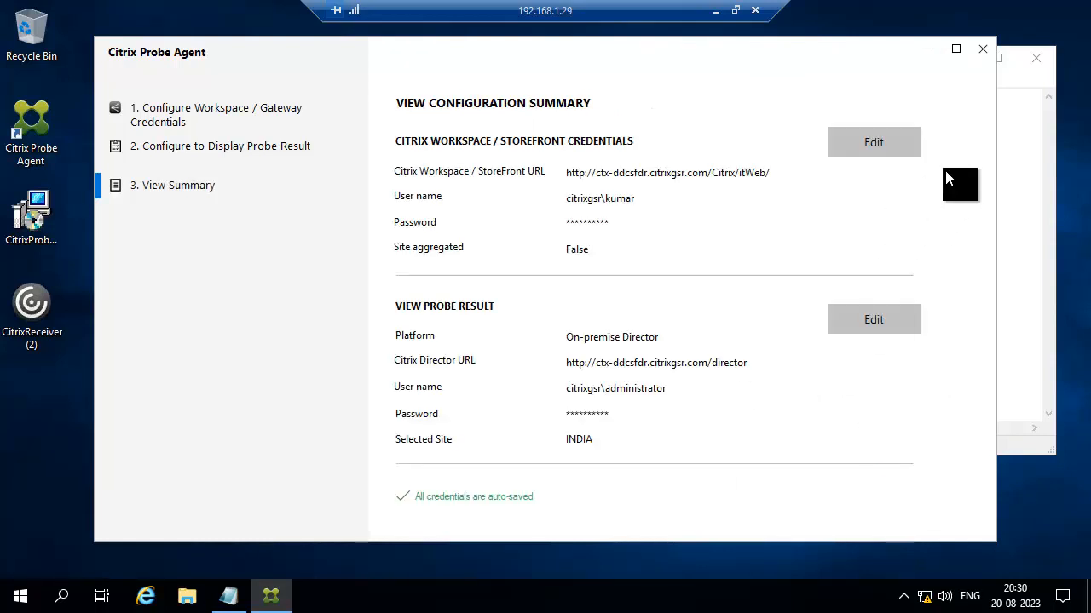
click(980, 50)
click(1035, 56)
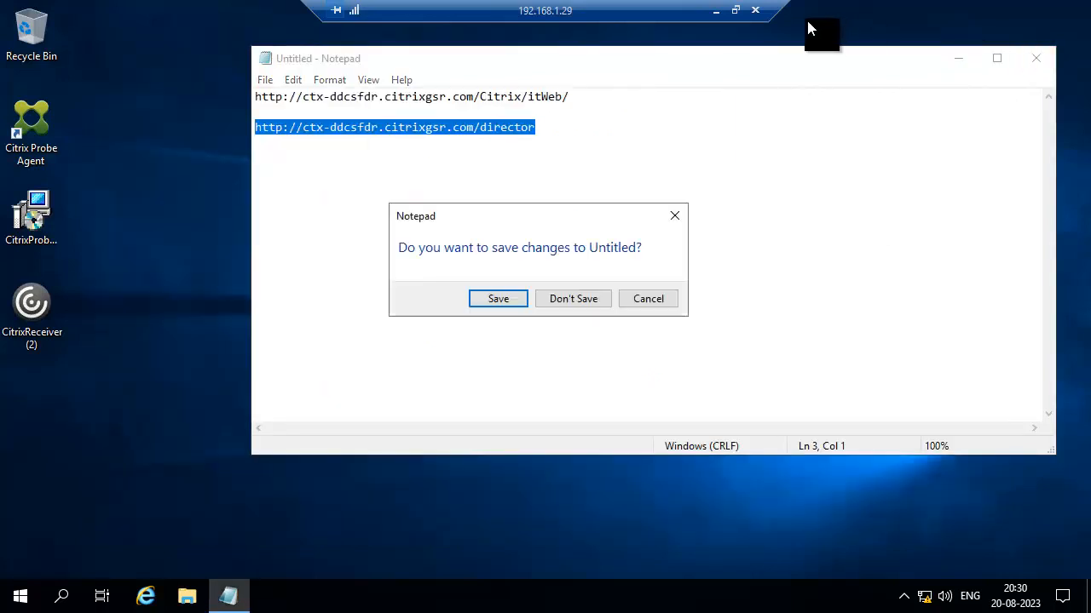
Discard the unsaved notes and return to the 192.168.1.22 session's Desktop Probe settings.
click(572, 305)
click(716, 10)
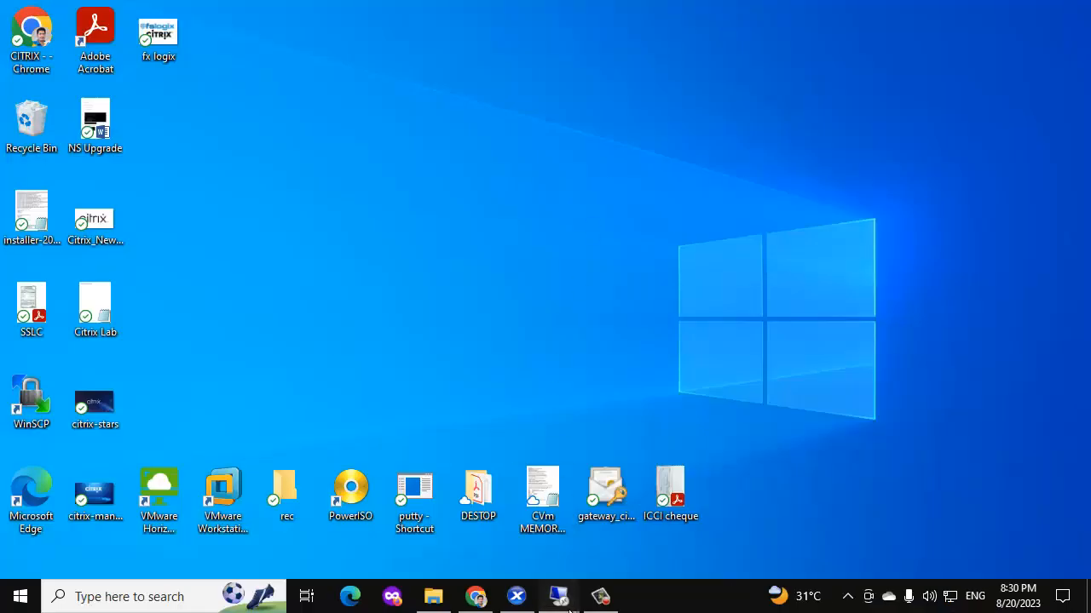
mouse_move(559, 598)
click(529, 518)
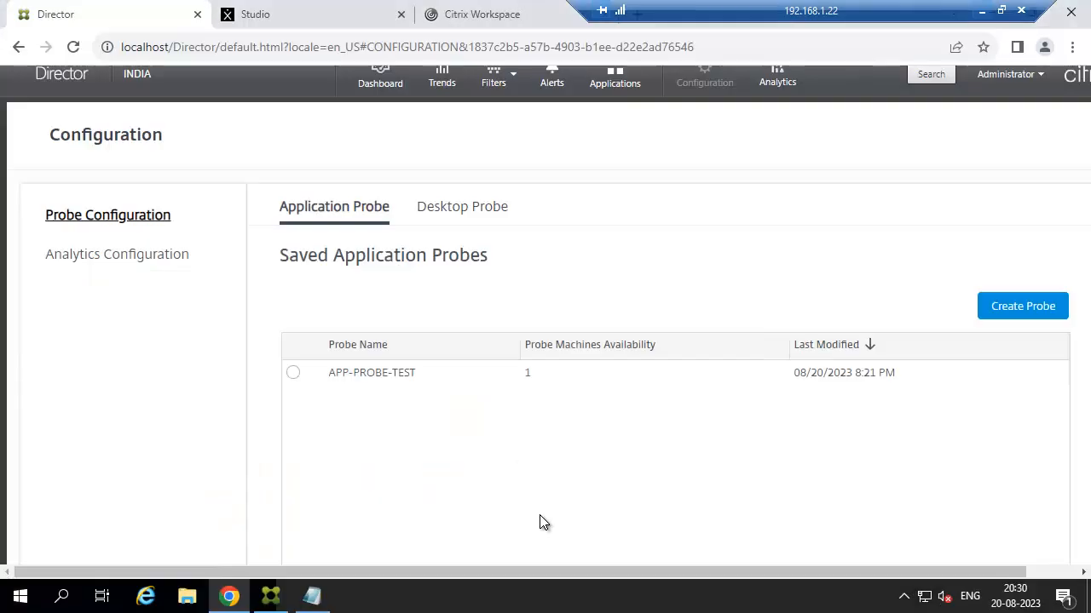
click(494, 213)
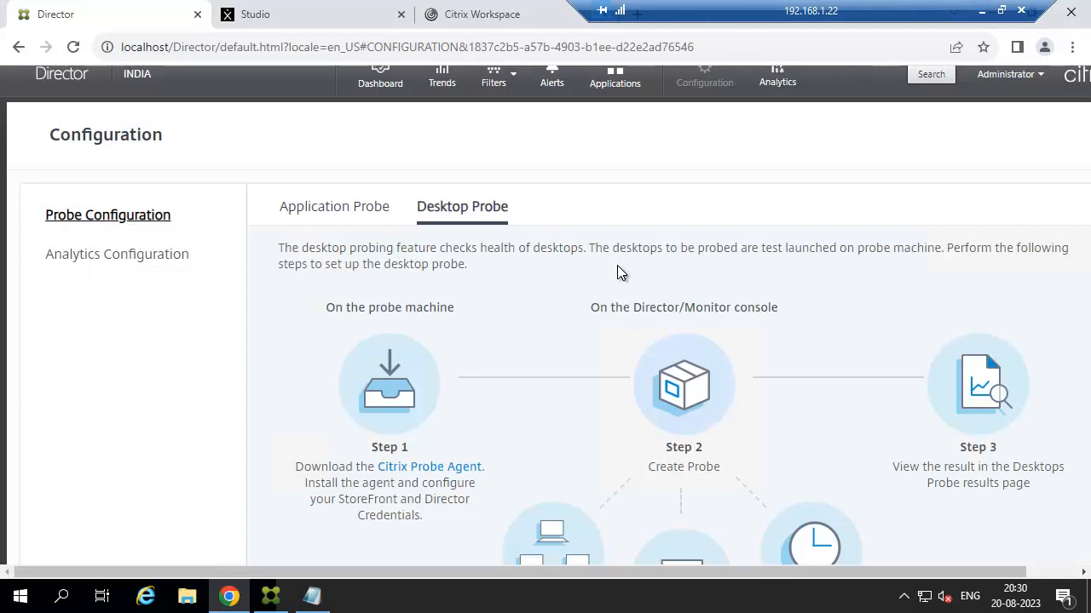
Start a new desktop probe named DEKSTOP-TEST-PROBE.
scroll(619, 268, down, 2)
click(679, 555)
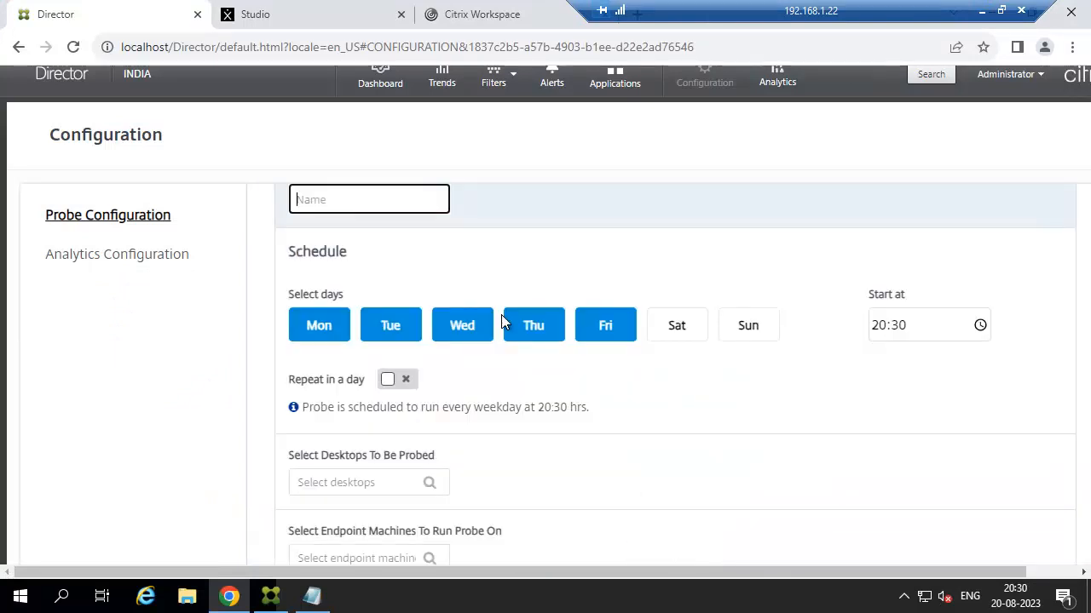
click(364, 201)
text(desktop-t)
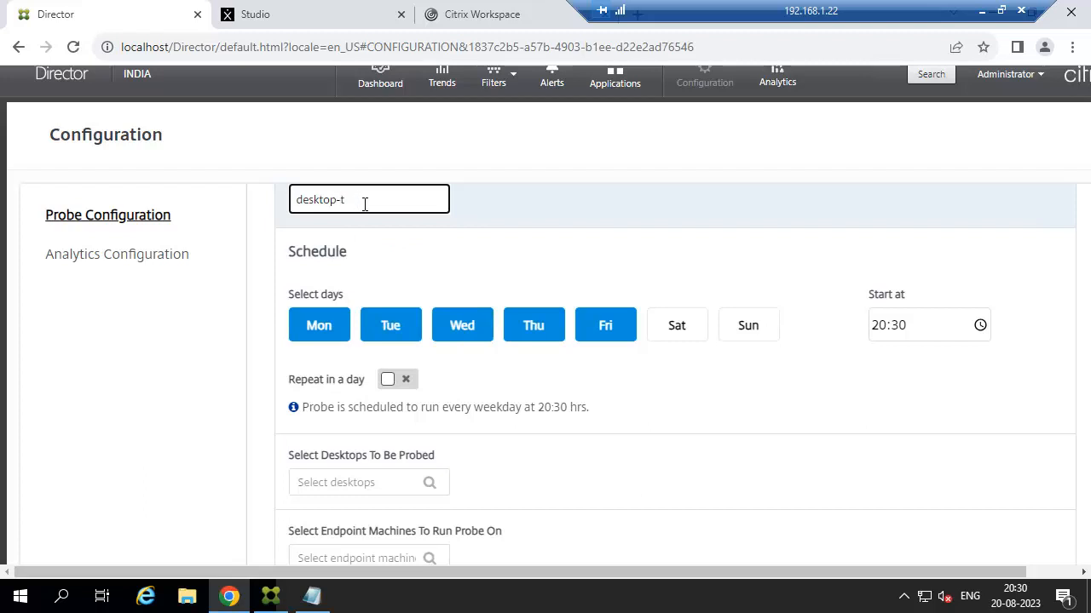
key(BackSpace)
key(BackSpace)
key(BackSpace)
key(BackSpace)
key(BackSpace)
key(BackSpace)
key(BackSpace)
key(BackSpace)
key(BackSpace)
text(DEK)
Add Saturday and Sunday to the schedule and repeat the probe every 15 mins.
scroll(361, 204, down, 2)
scroll(664, 290, up, 2)
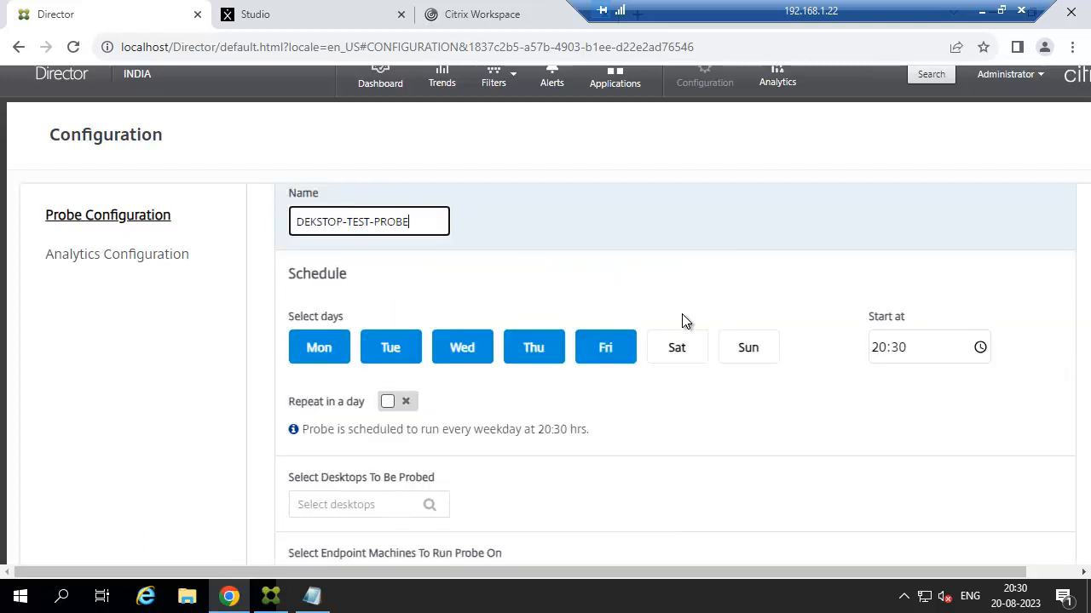
click(686, 351)
click(738, 349)
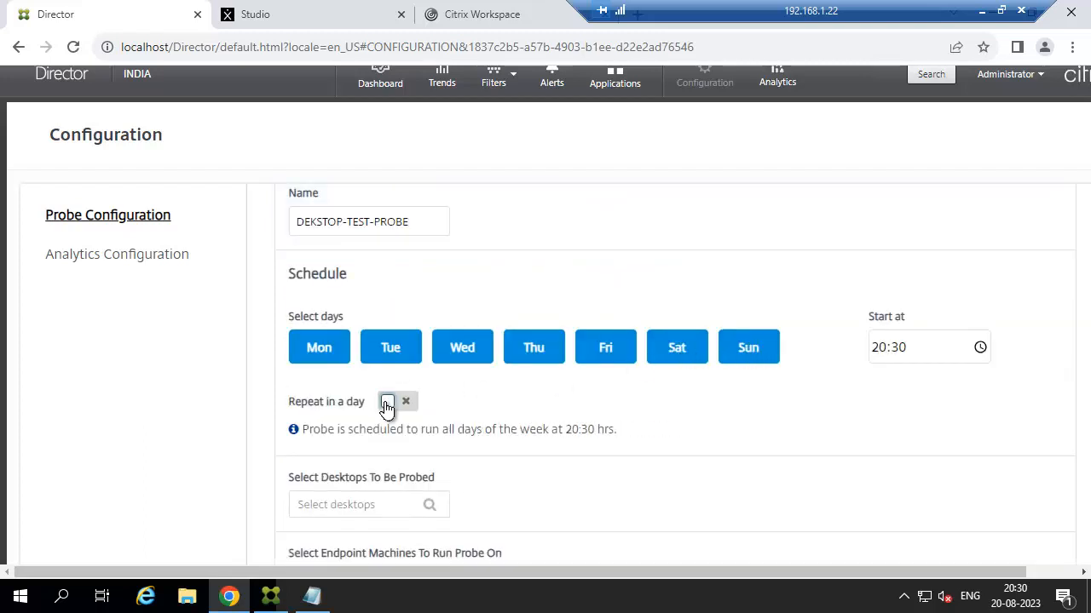
click(387, 402)
click(410, 468)
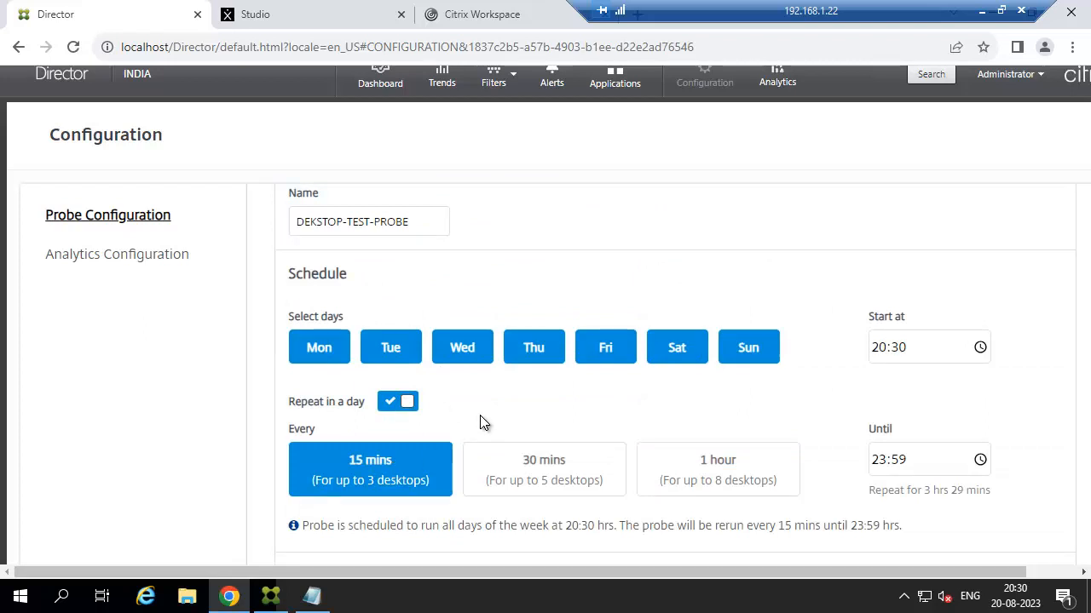
Select Server-Desktop-2019 as the desktop to probe and bring up the endpoint machine list.
scroll(480, 421, down, 1)
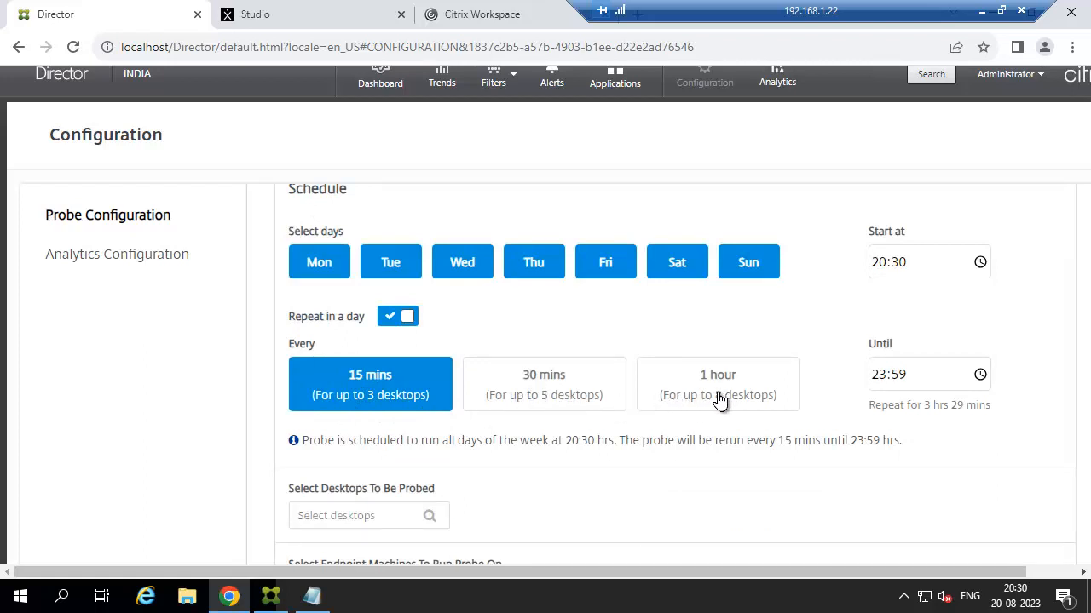
scroll(720, 401, down, 2)
click(380, 345)
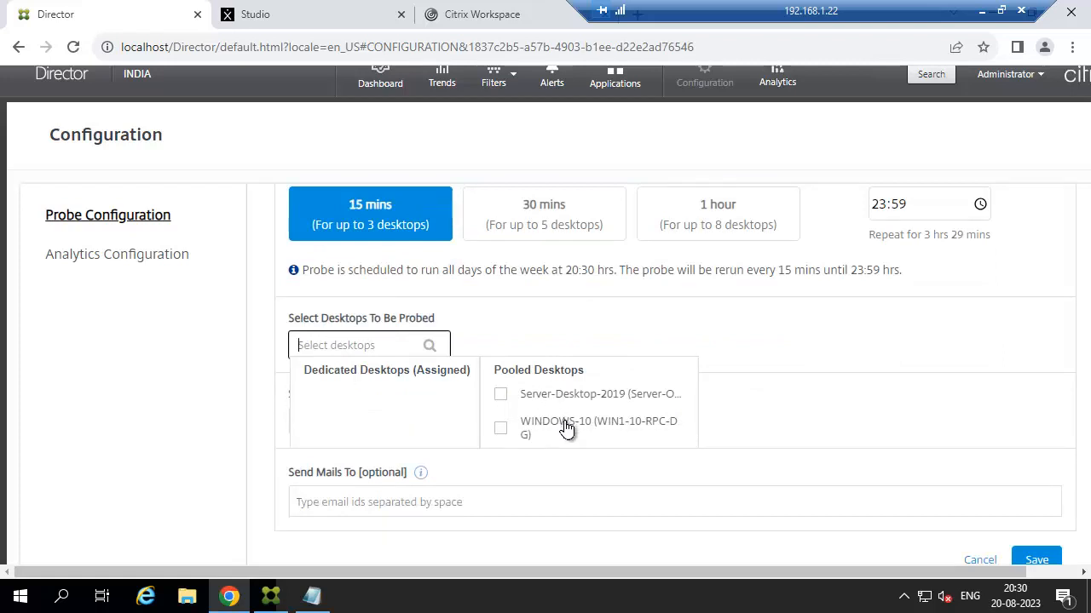
click(501, 397)
click(776, 416)
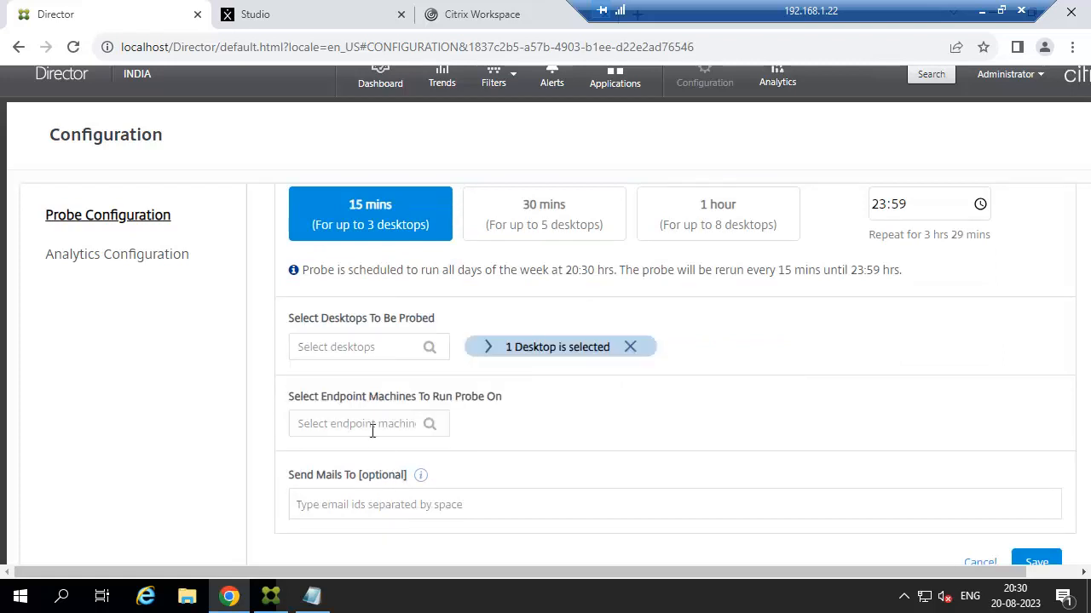
click(363, 422)
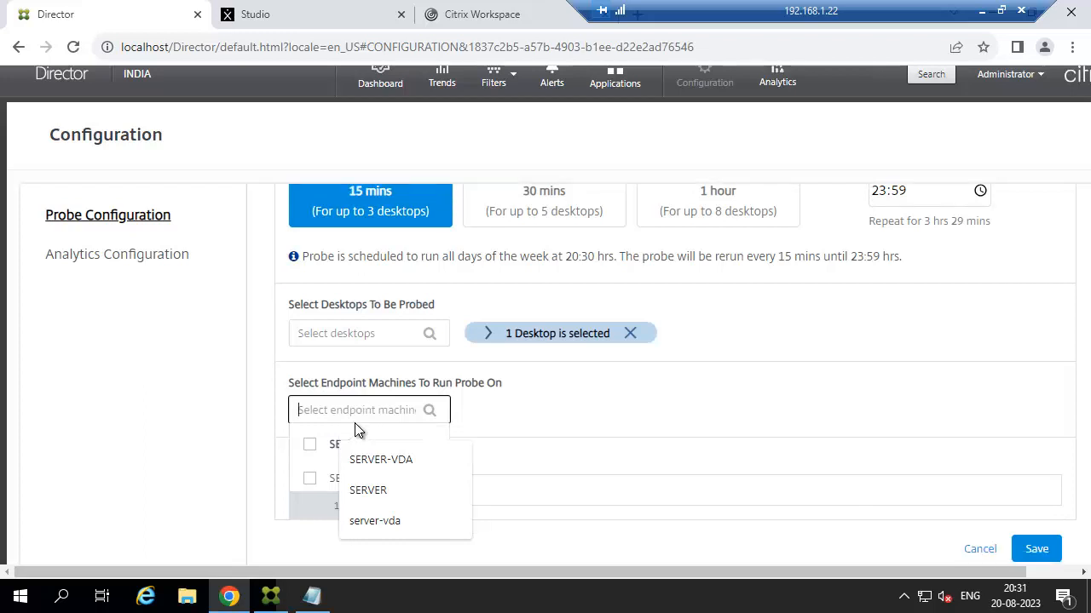
click(319, 498)
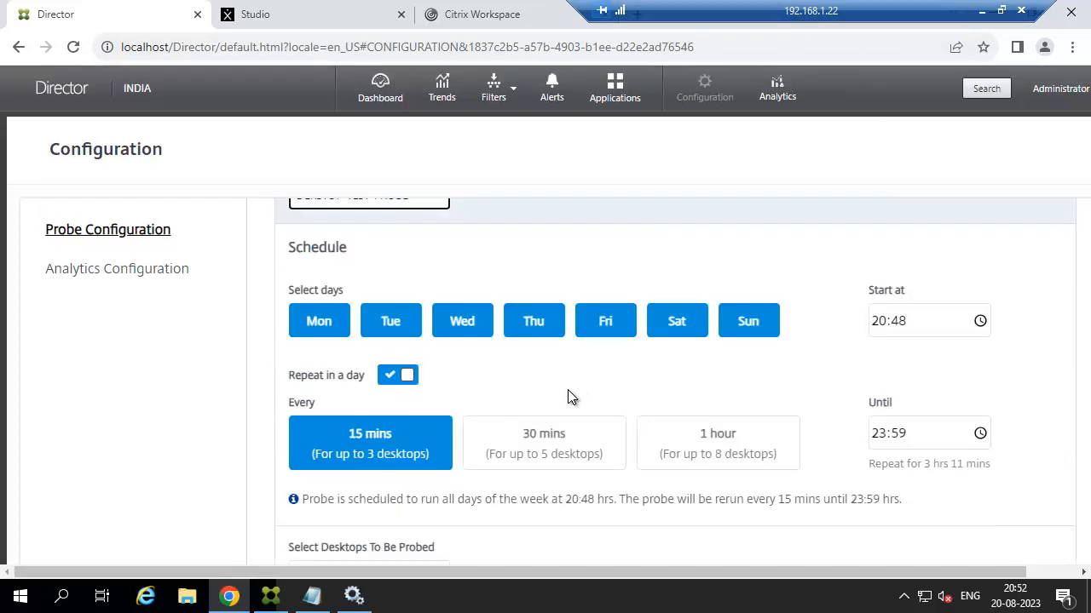
scroll(571, 397, up, 2)
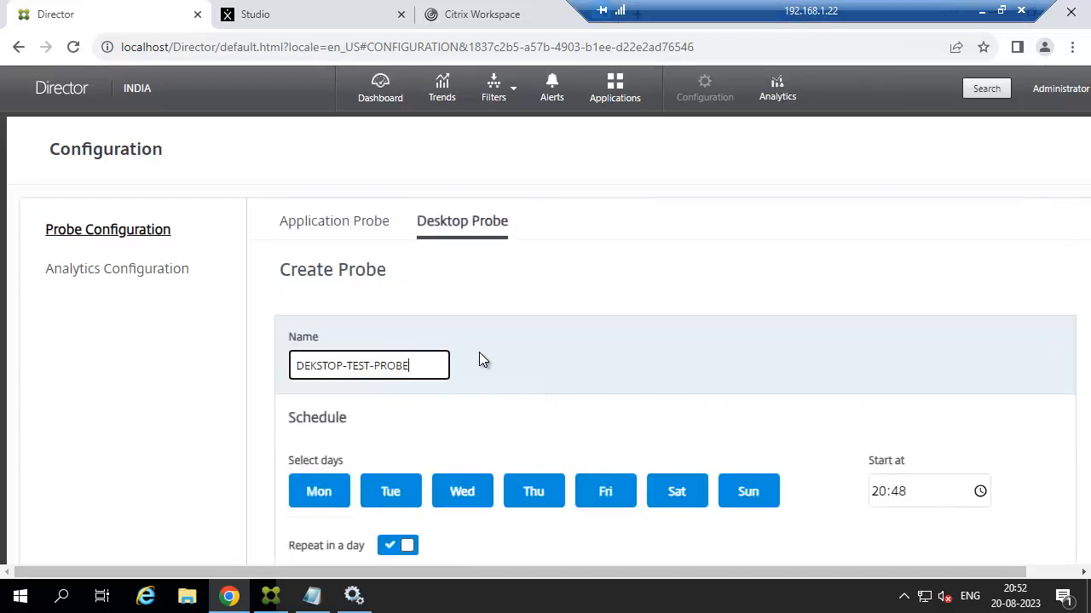
Confirm Server-Desktop-2019 as the probed desktop and set SERVERVDA2 as the endpoint machine.
scroll(479, 360, down, 5)
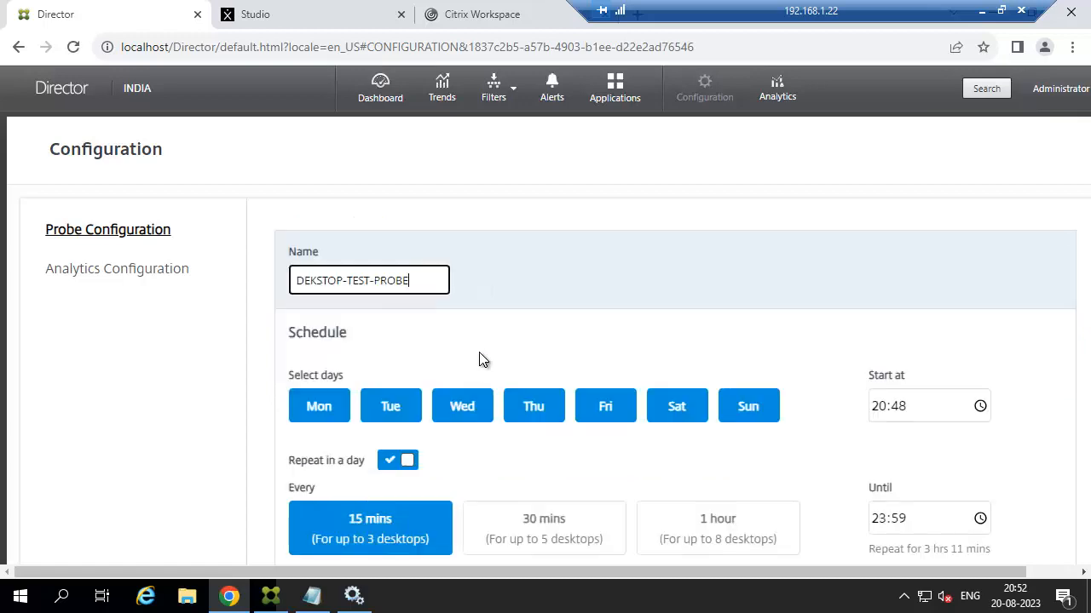
click(366, 349)
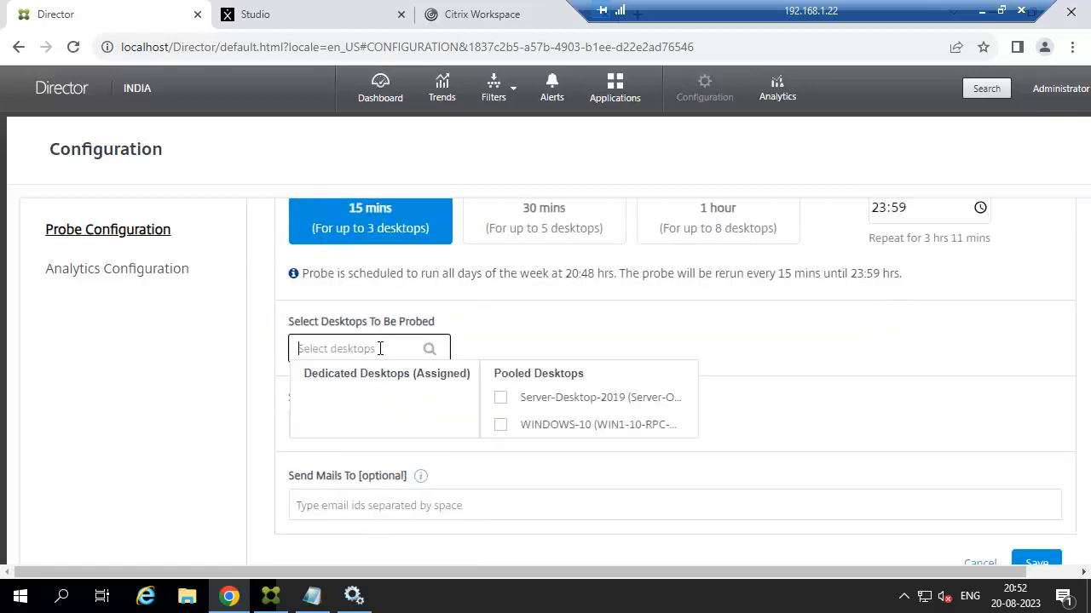
click(500, 397)
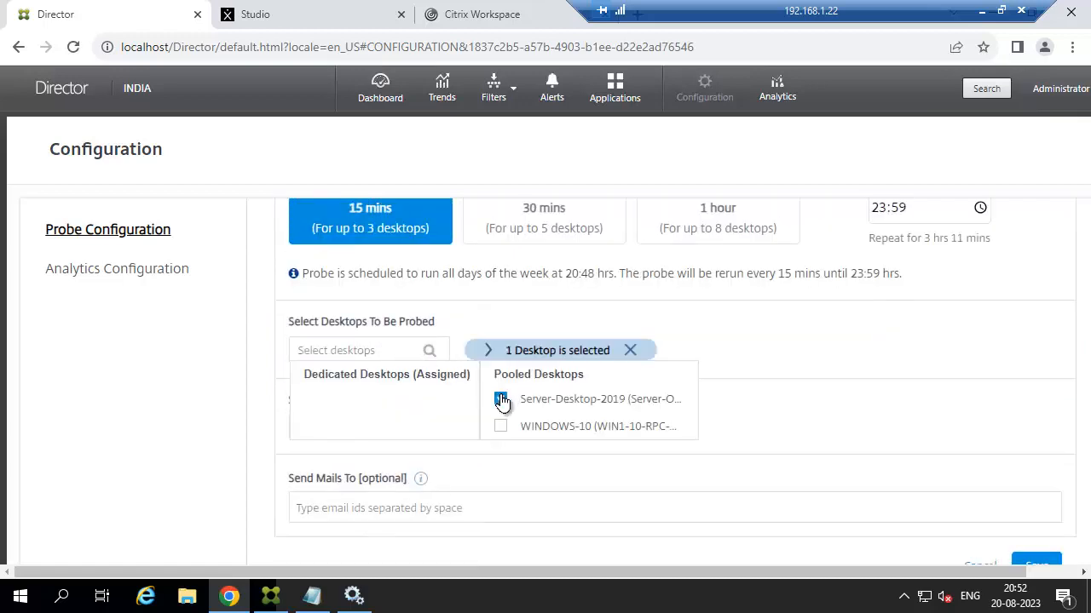
click(770, 399)
click(368, 423)
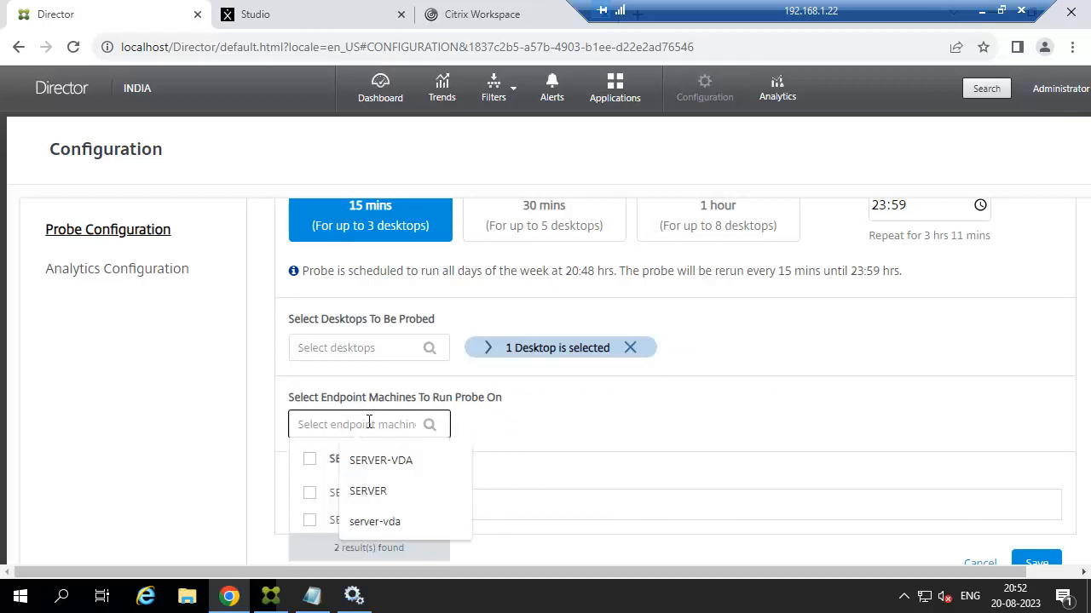
click(309, 520)
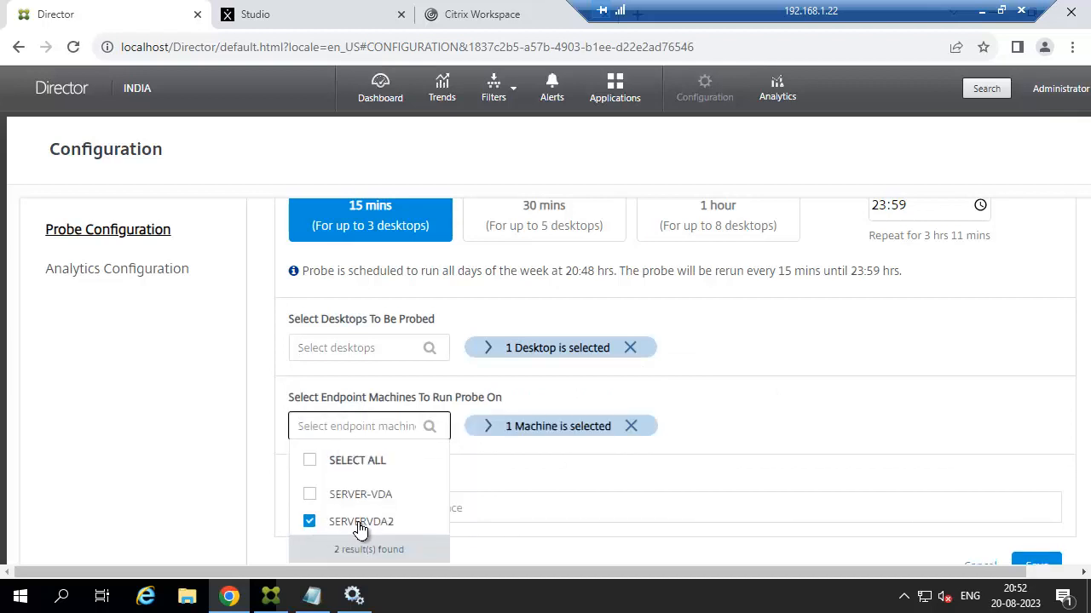
Save the probe and check that DEKSTOP-TEST-PROBE is listed among saved desktop probes.
scroll(650, 480, down, 2)
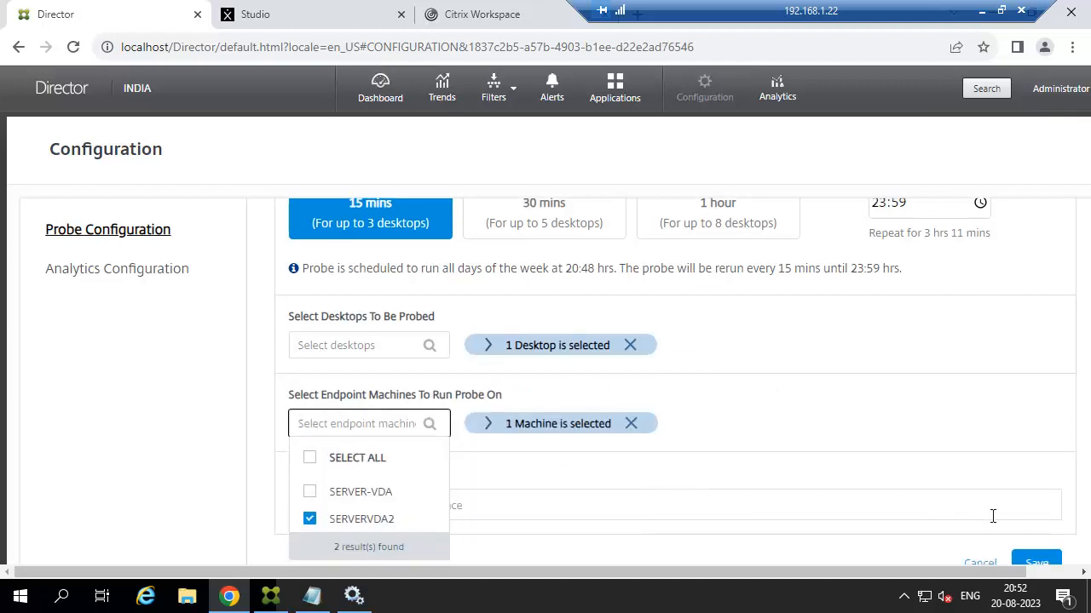
scroll(896, 373, up, 1)
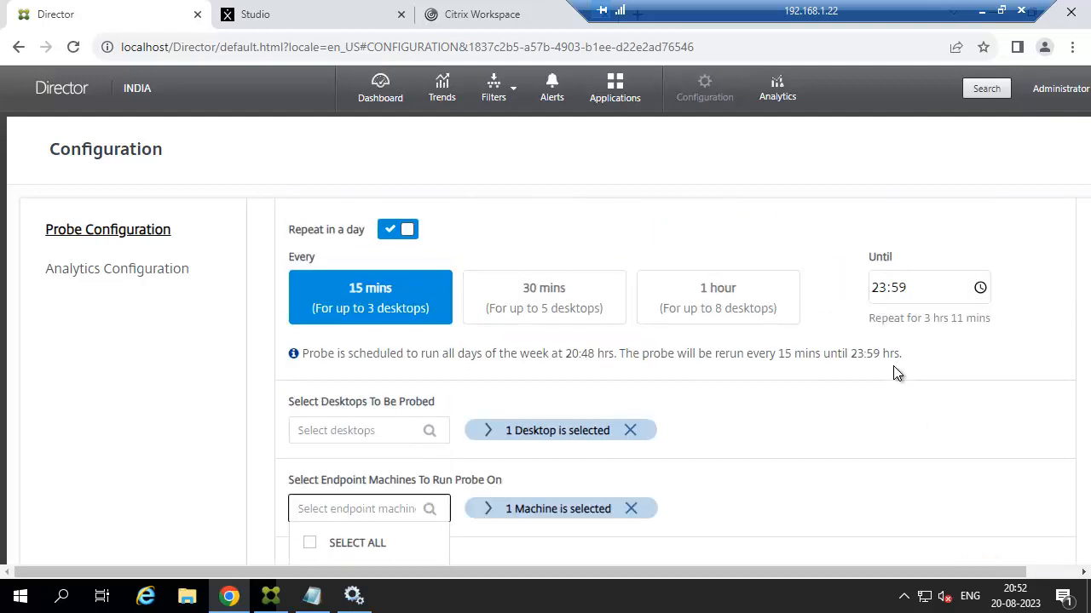
scroll(905, 293, up, 2)
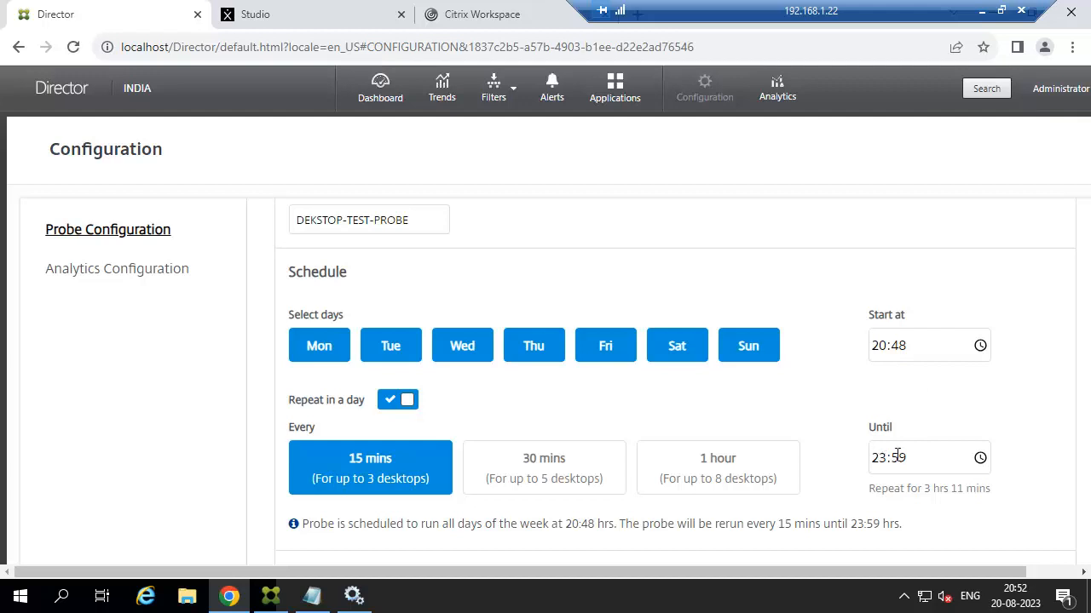
scroll(897, 457, down, 3)
click(1027, 556)
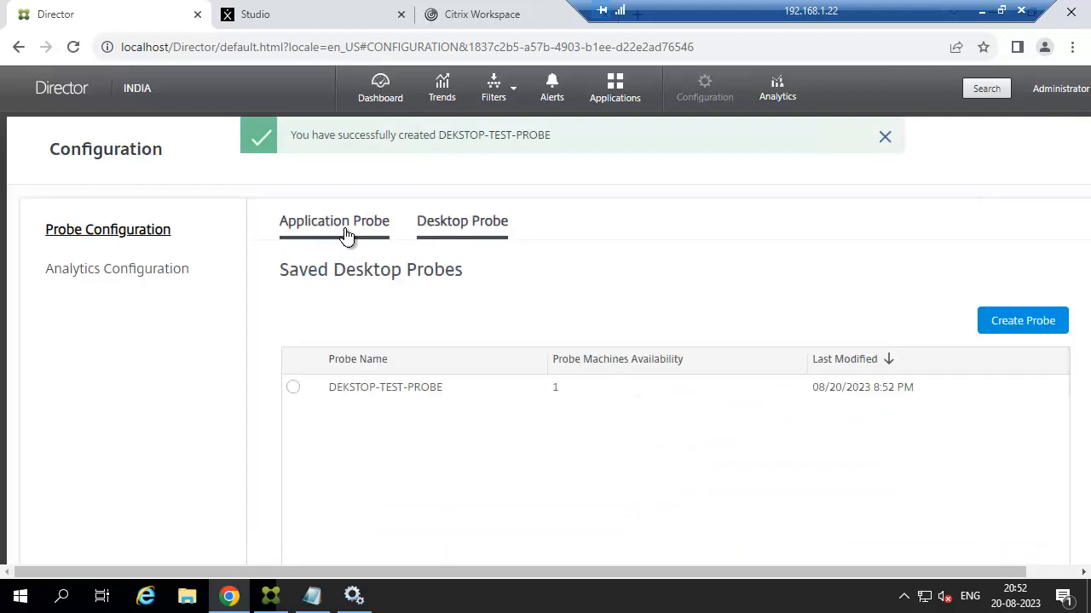
click(345, 236)
click(437, 230)
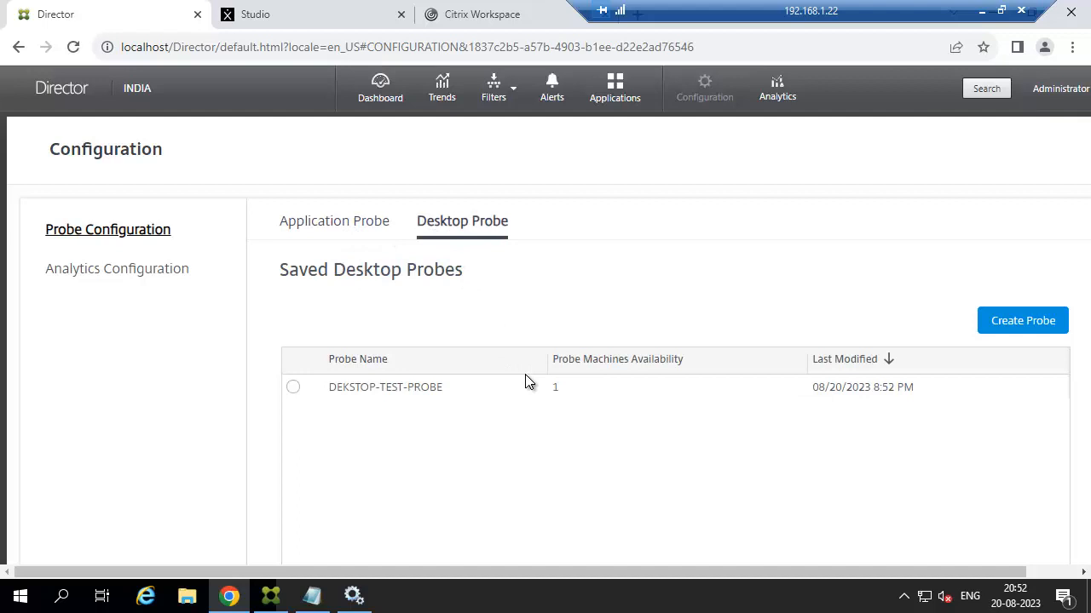
scroll(526, 383, down, 1)
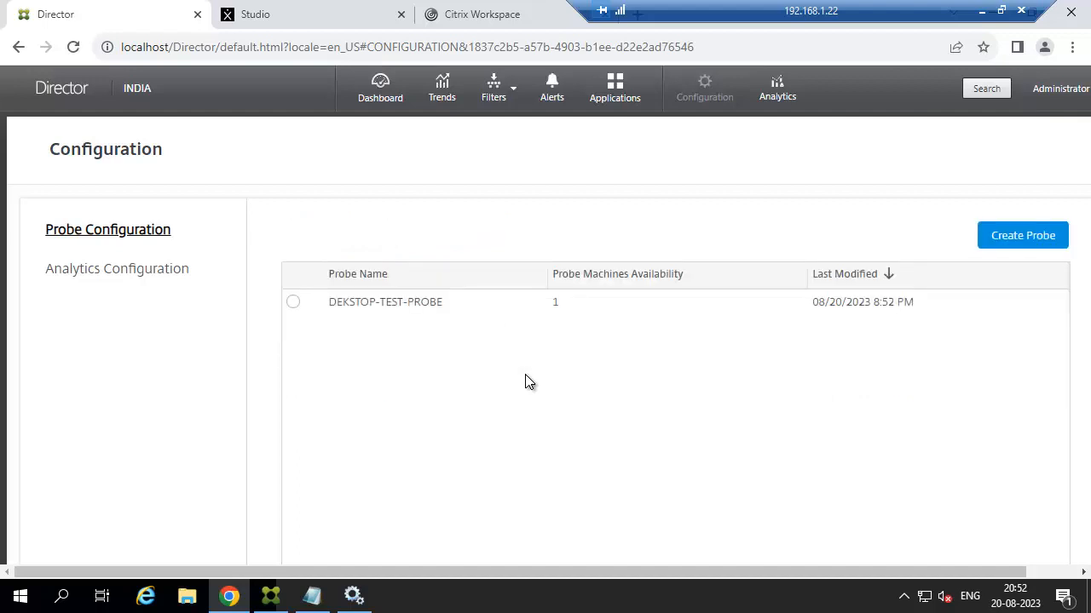
scroll(526, 383, up, 1)
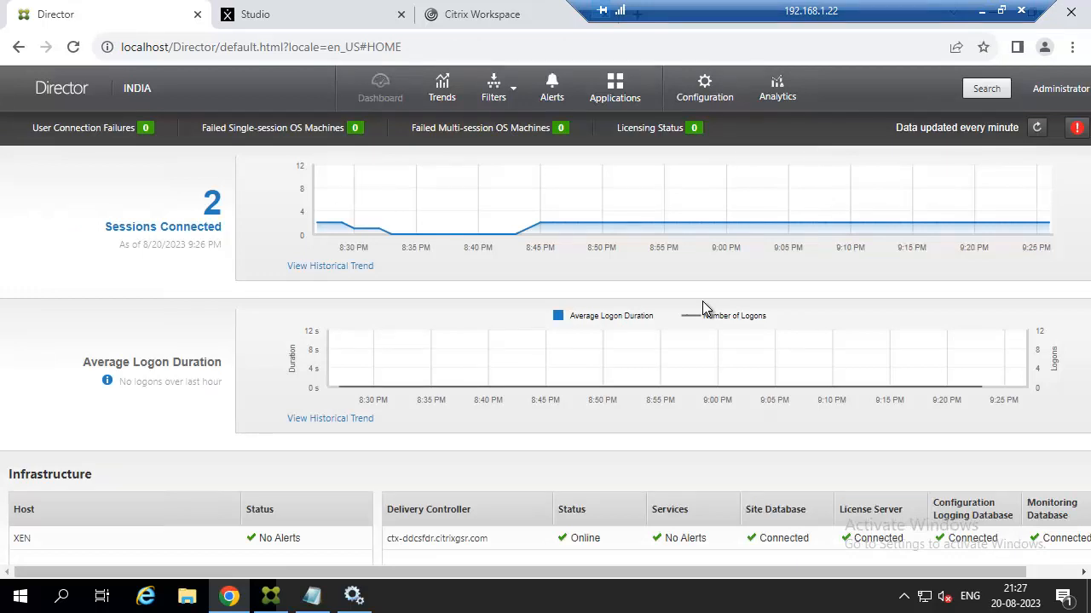
Go to the Trends > Probe Results report.
click(441, 84)
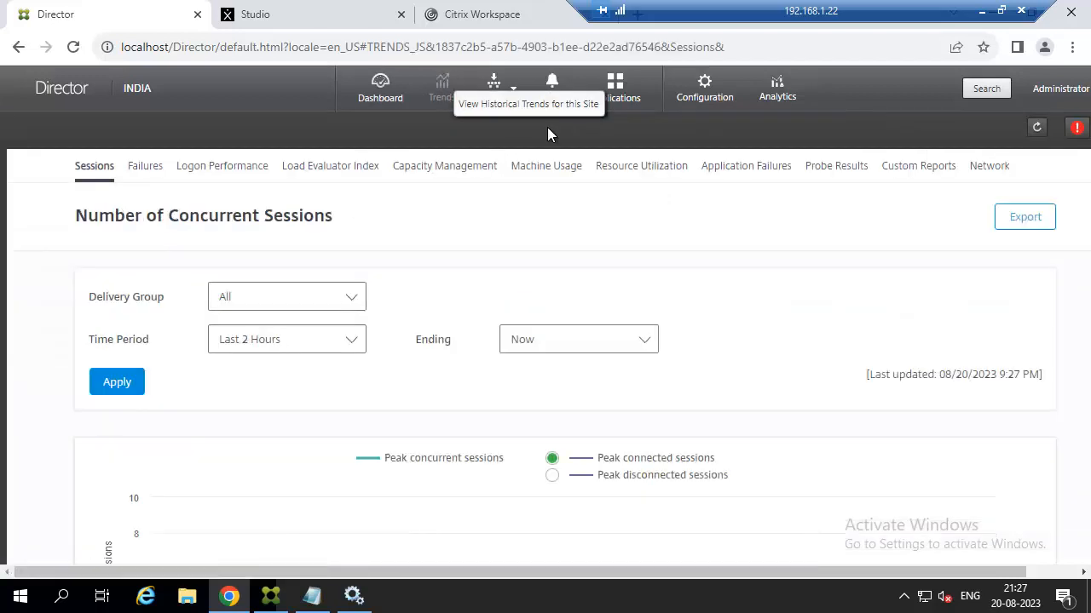
click(834, 168)
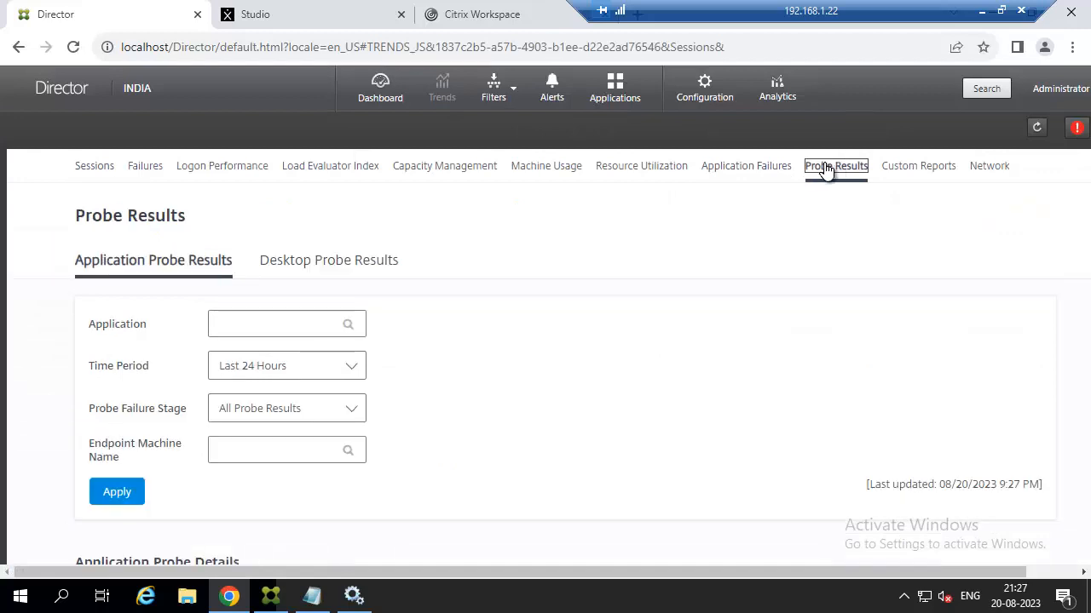
scroll(523, 372, down, 2)
scroll(523, 372, up, 2)
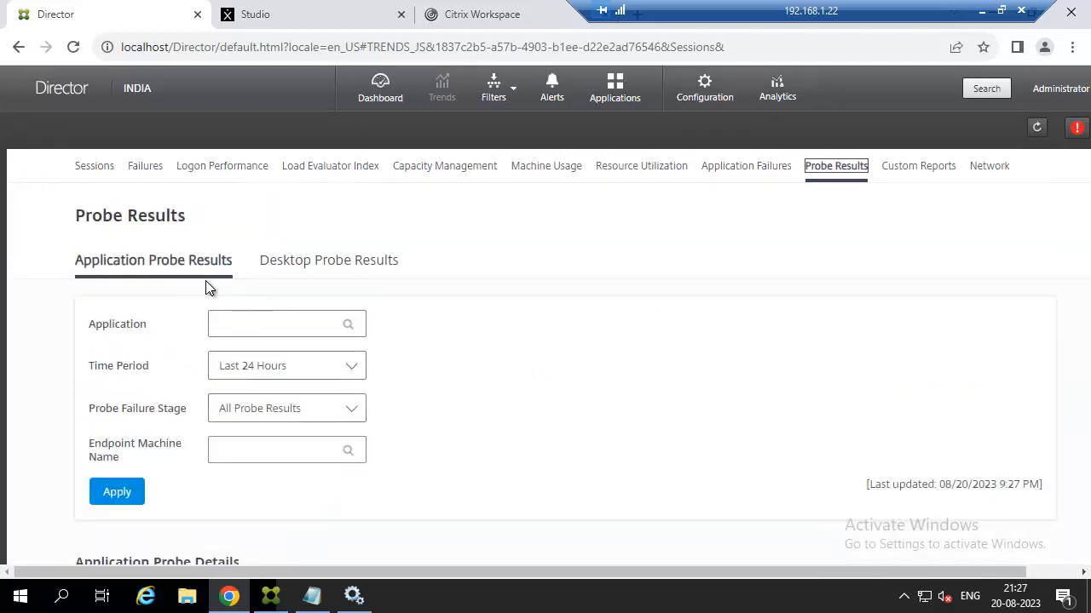
scroll(294, 334, down, 2)
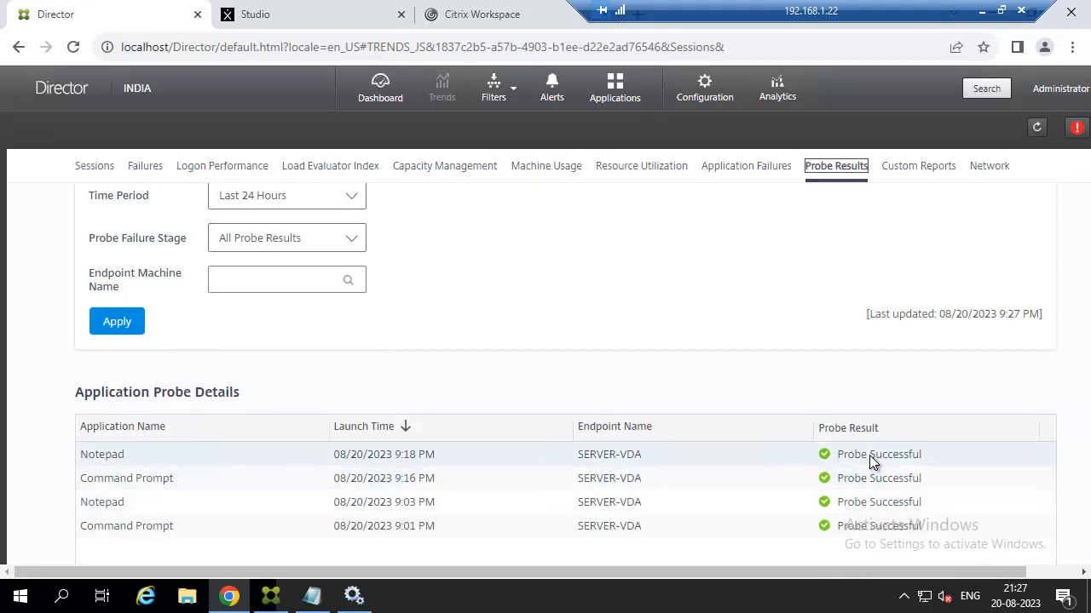
Filter the probe results by the StoreFront Reachability failure stage.
click(325, 243)
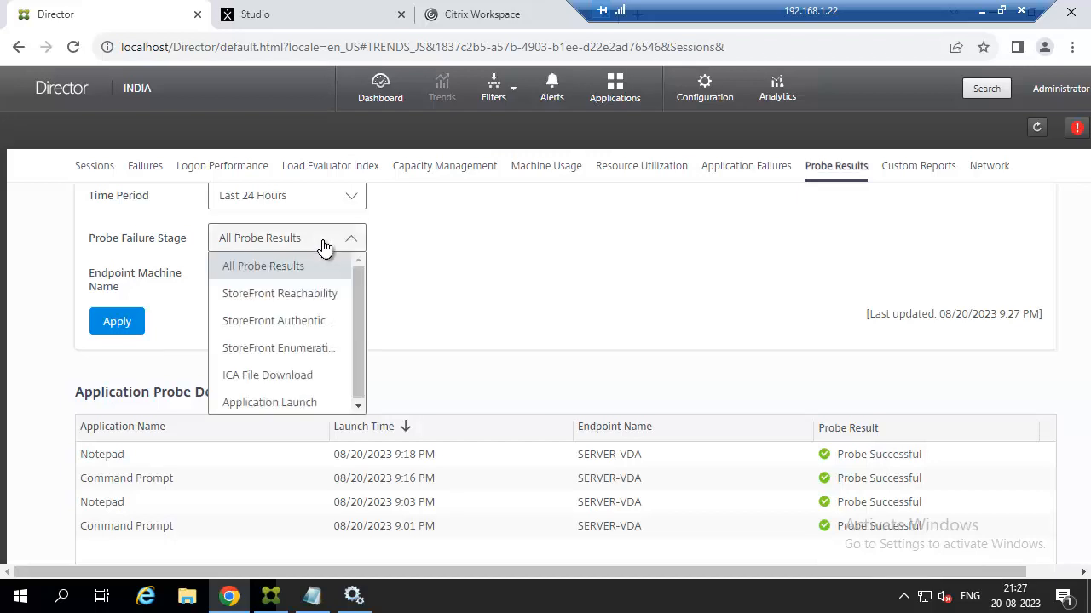
click(290, 295)
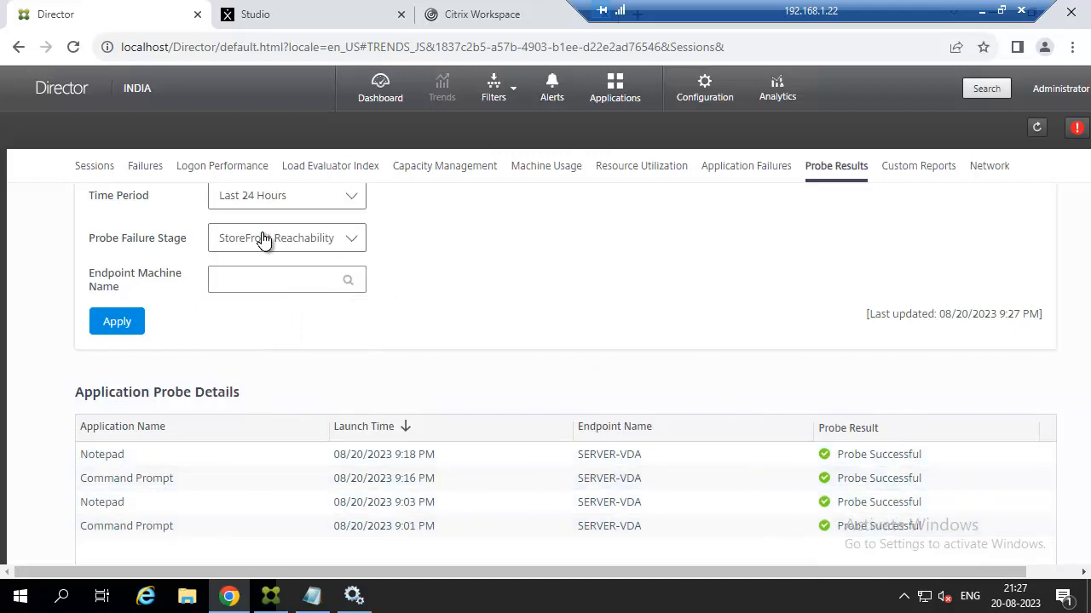
scroll(274, 268, up, 2)
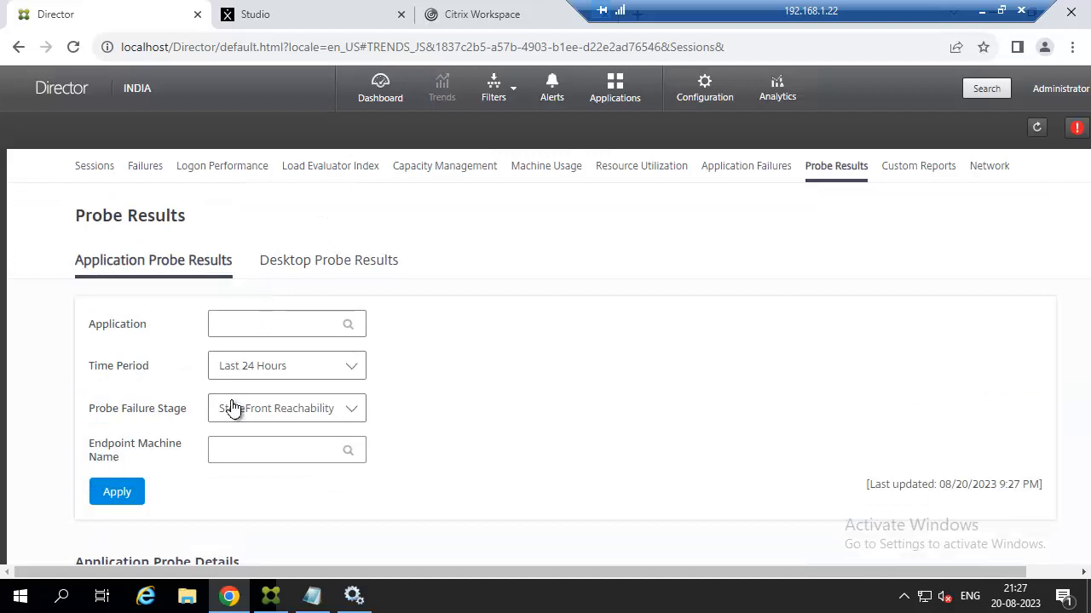
scroll(234, 408, down, 1)
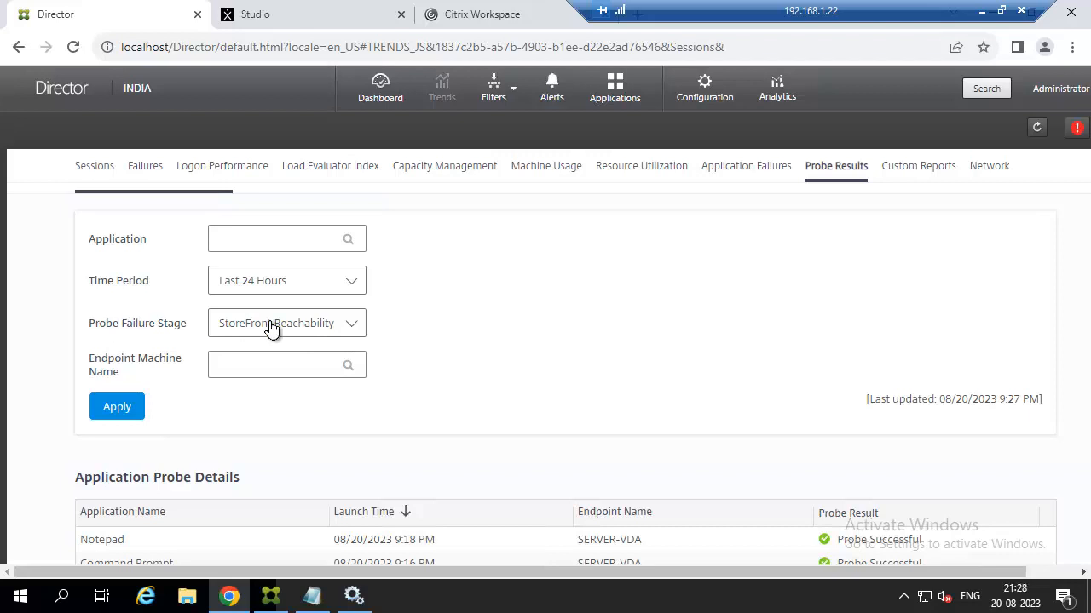
click(111, 410)
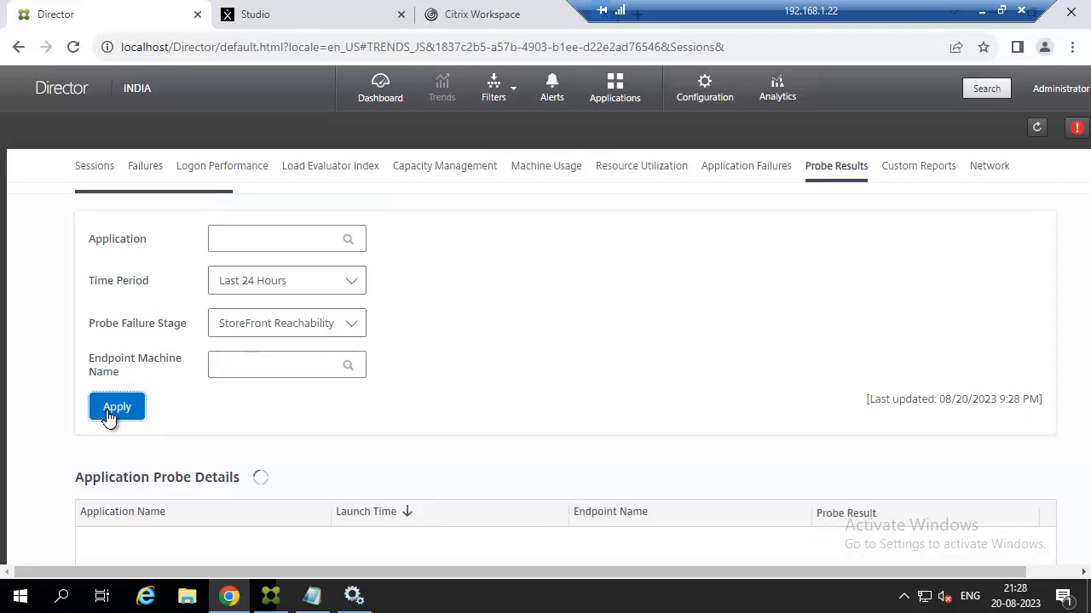
scroll(373, 366, down, 1)
Filter in turn by StoreFront Authentication, StoreFront Enumeration, ICA File Download and Application Launch stages.
click(346, 248)
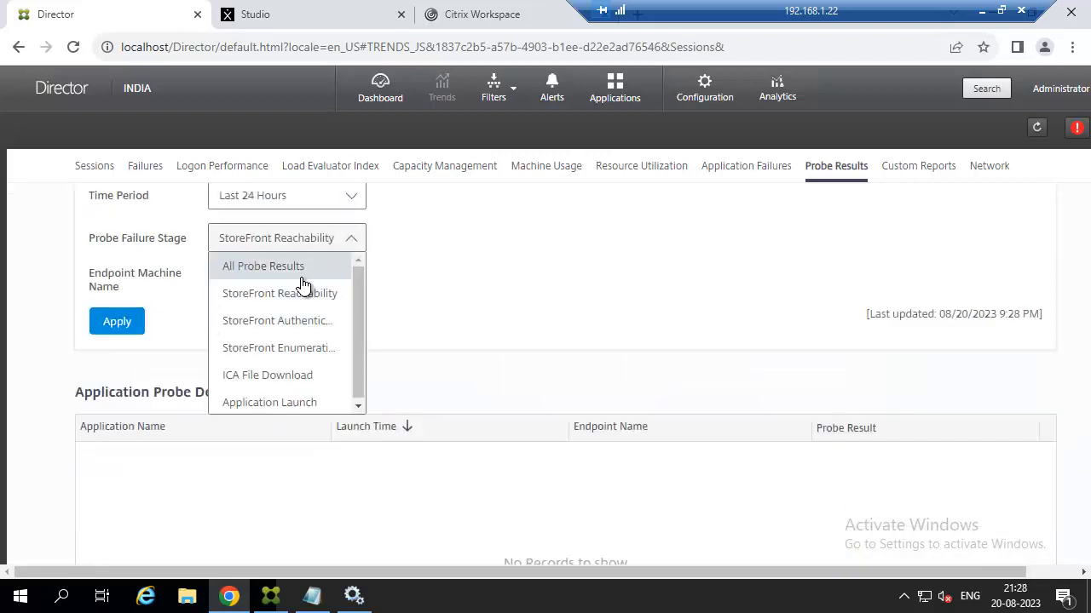
click(272, 314)
click(117, 321)
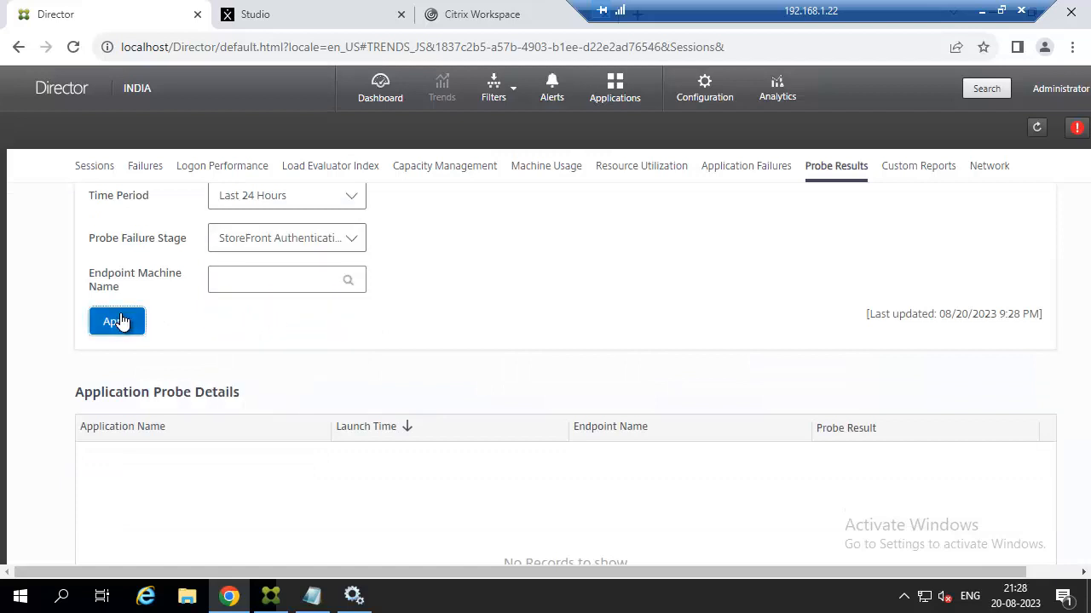
click(328, 247)
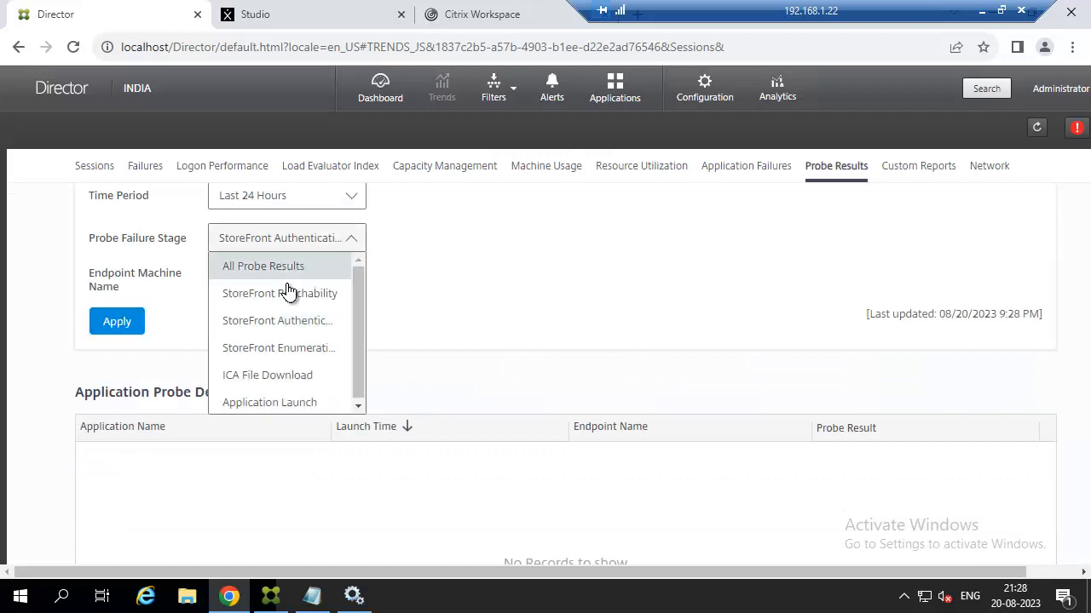
click(255, 348)
click(119, 320)
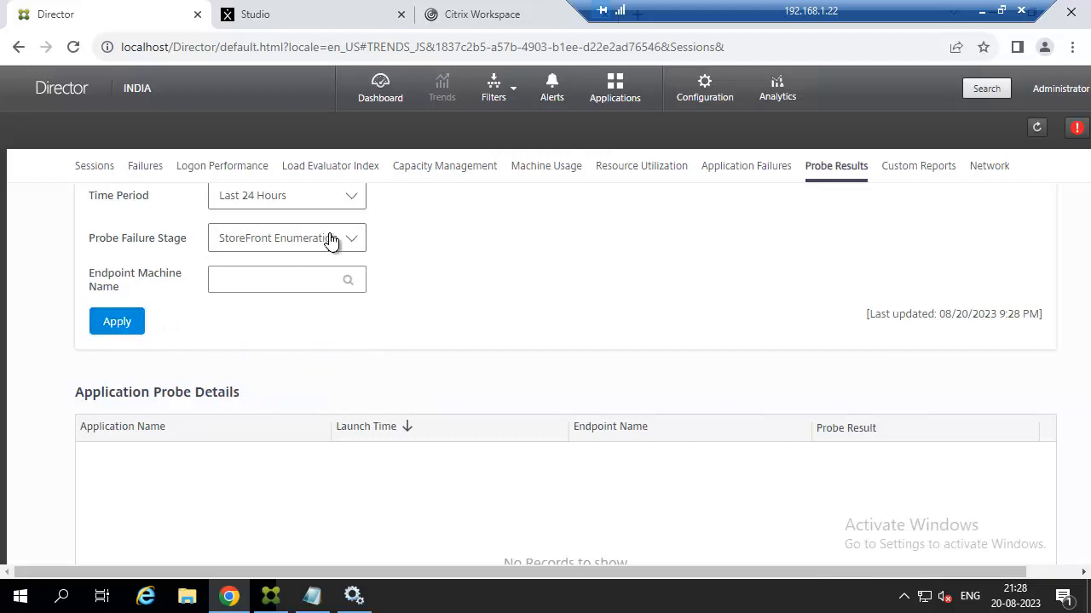
click(331, 239)
click(276, 373)
click(138, 330)
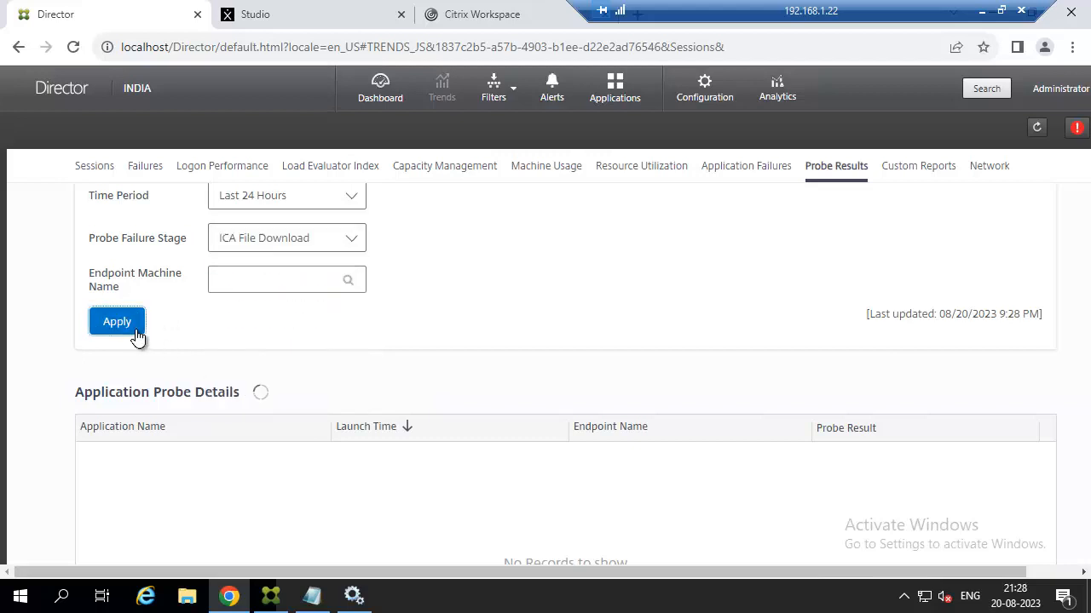
click(314, 247)
click(249, 402)
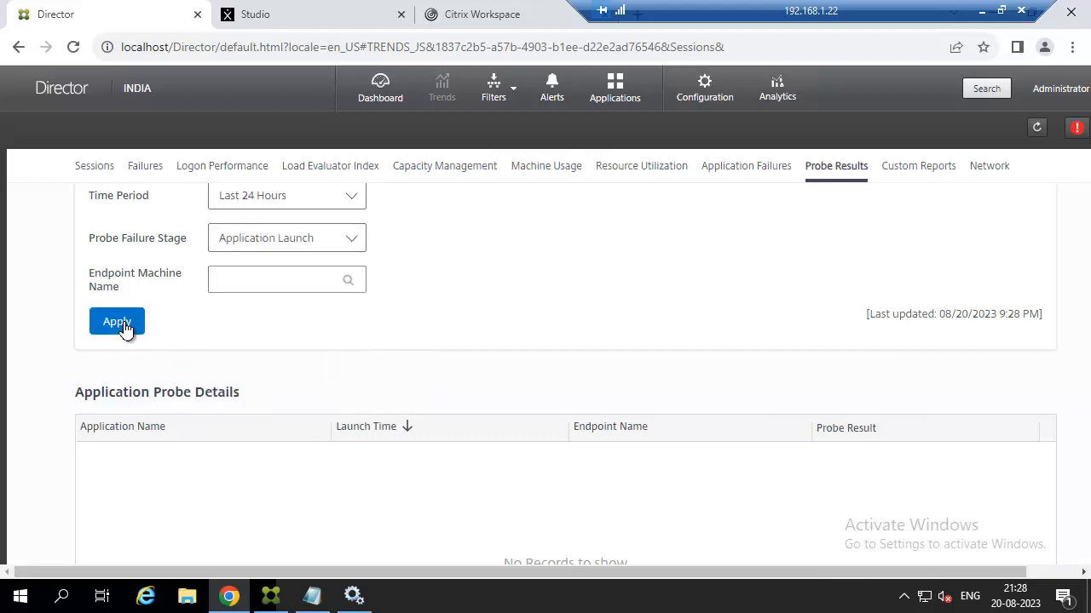
click(122, 329)
Reset the stage filter to All Probe Results and review the Application Probe Details table.
scroll(431, 307, up, 1)
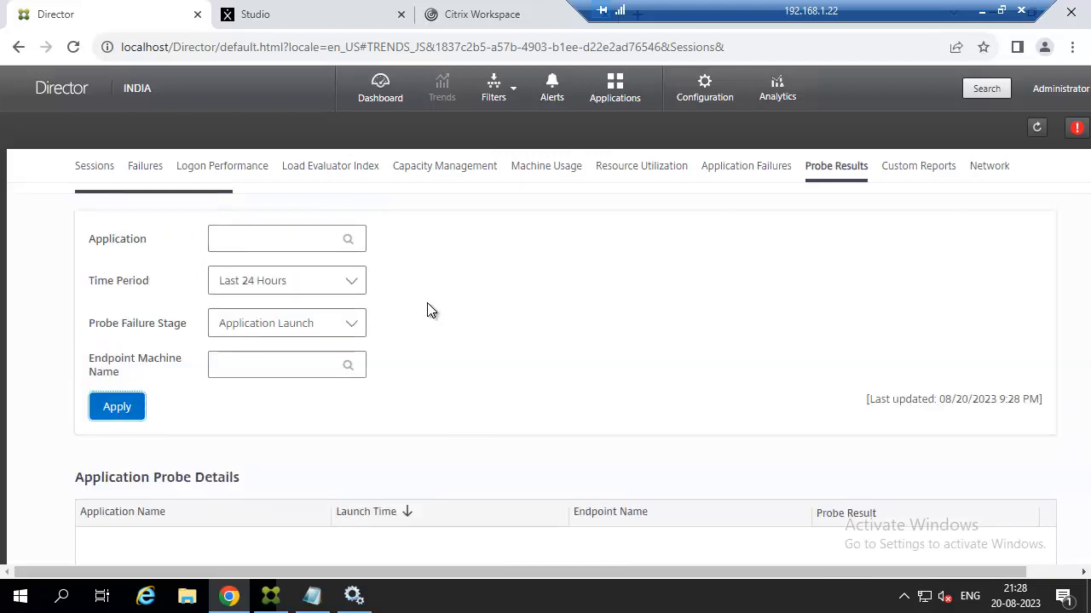
click(351, 326)
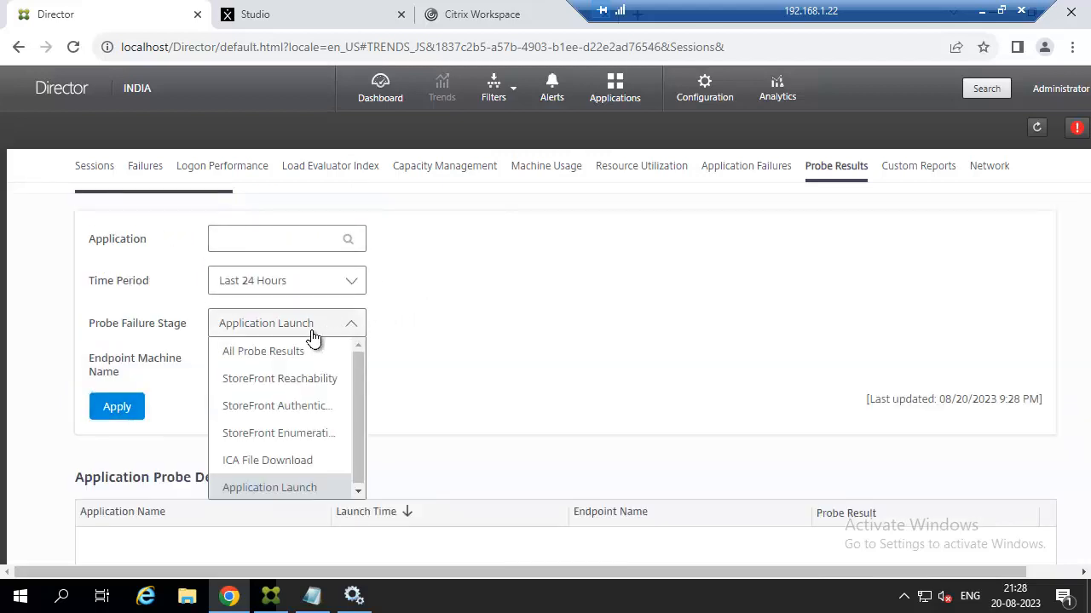
click(282, 353)
click(126, 409)
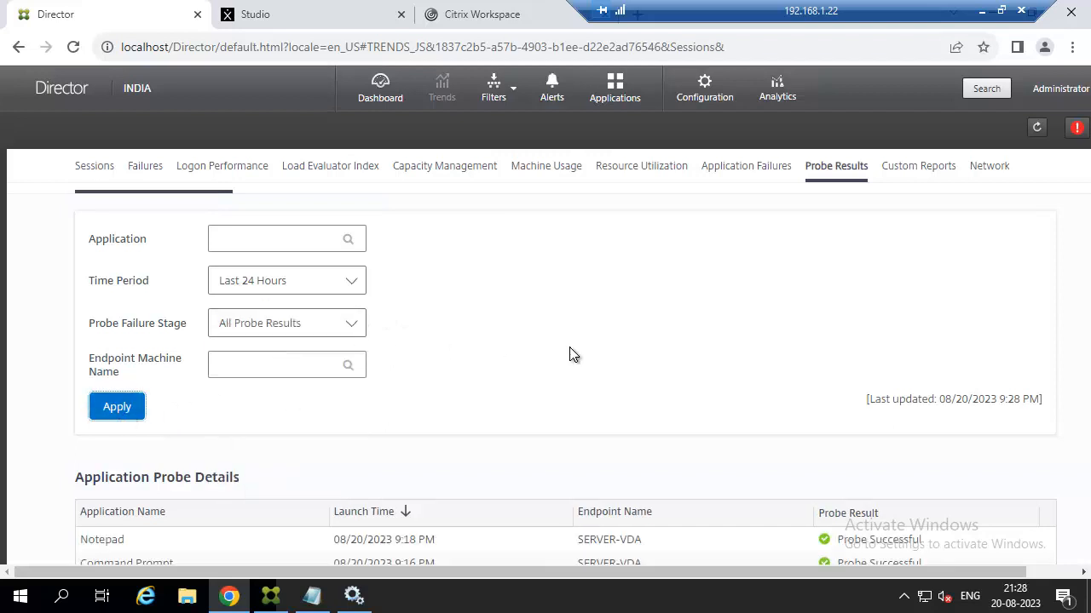
scroll(570, 353, down, 2)
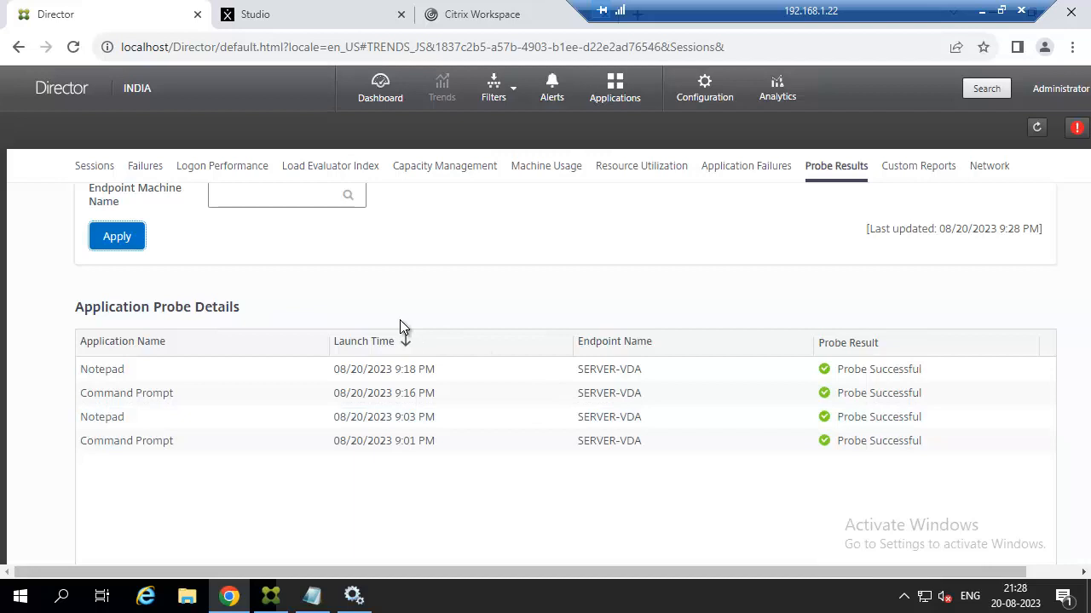
scroll(400, 324, up, 1)
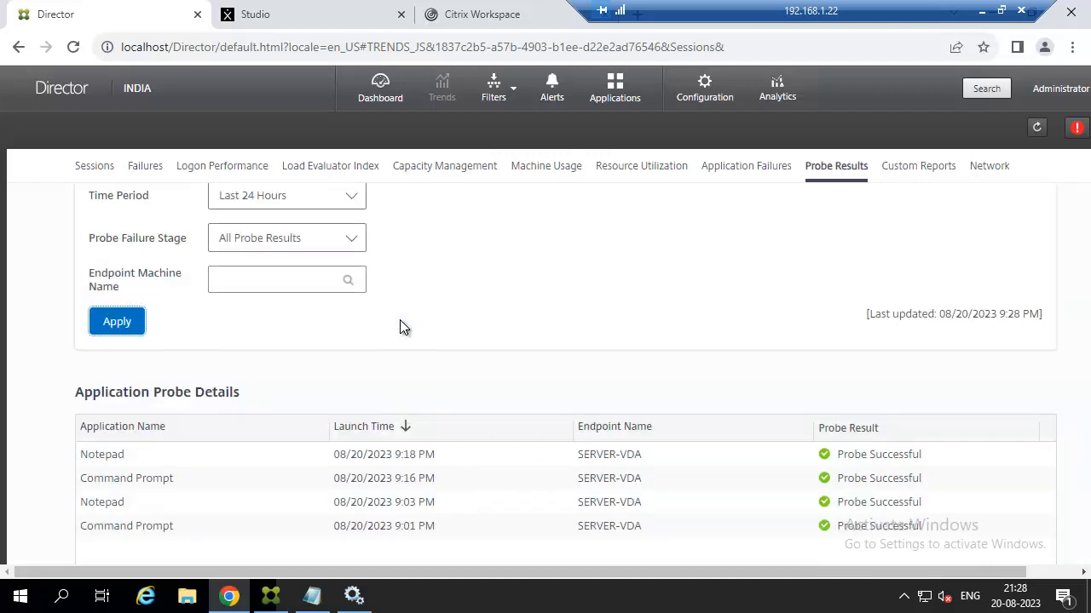
scroll(401, 326, up, 1)
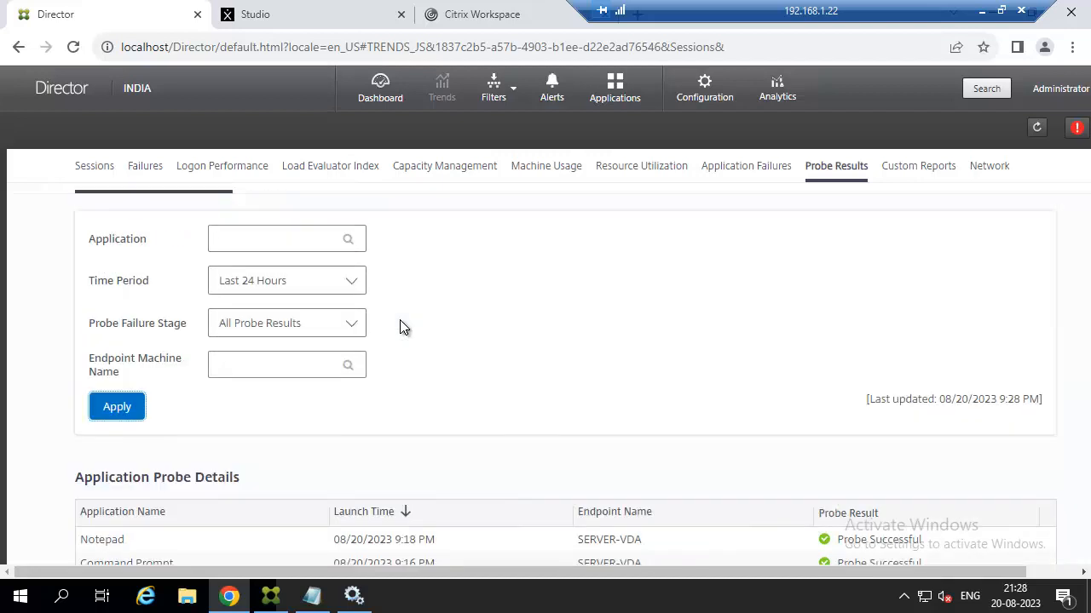
Filter the application probe results to Notepad.
click(276, 240)
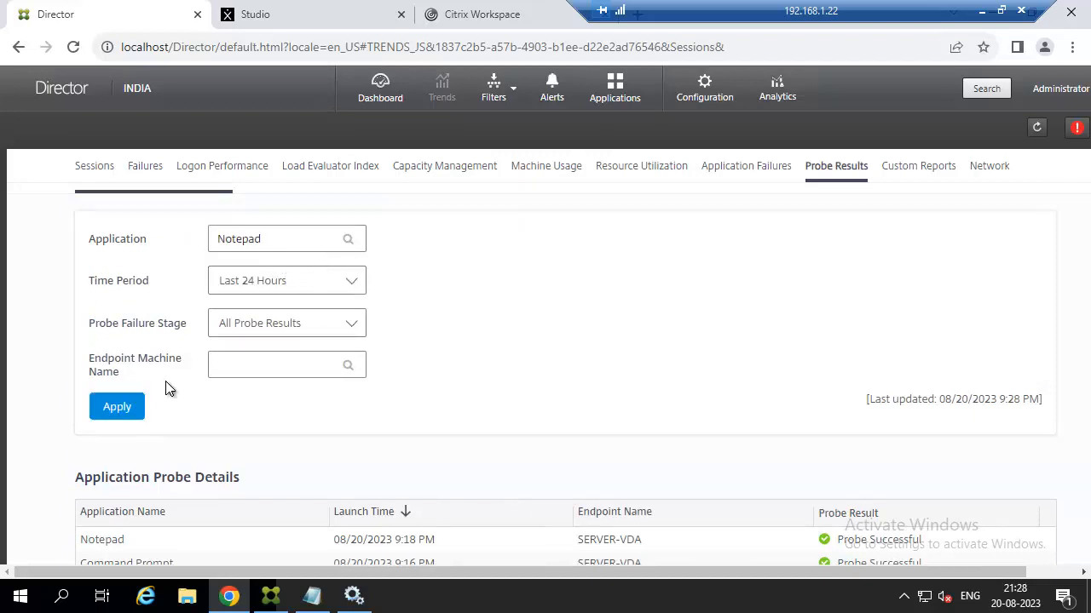
click(117, 407)
scroll(531, 360, down, 3)
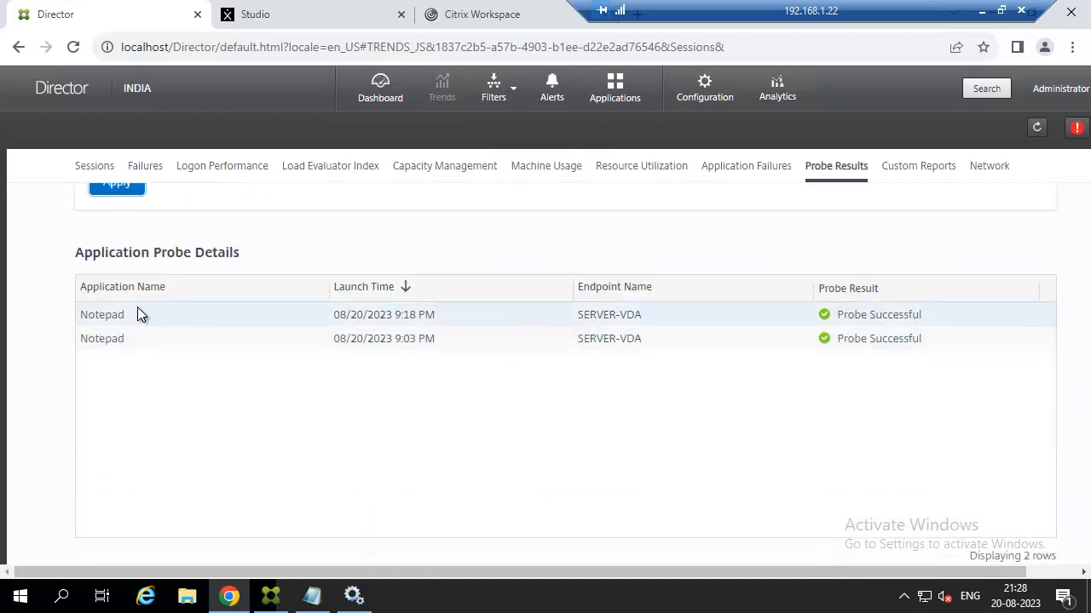
scroll(281, 339, up, 1)
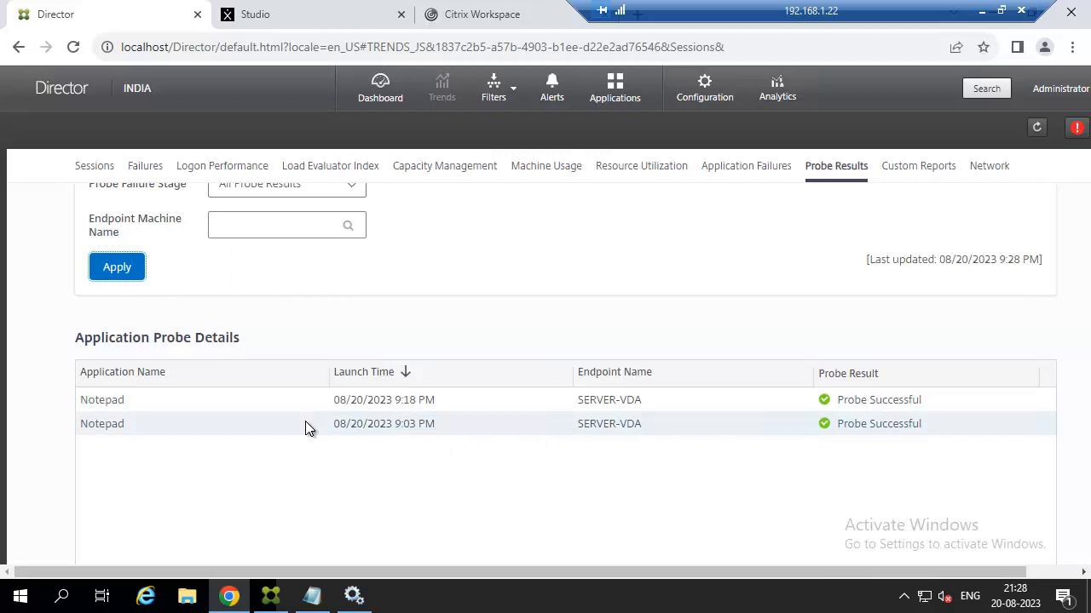
scroll(542, 409, up, 2)
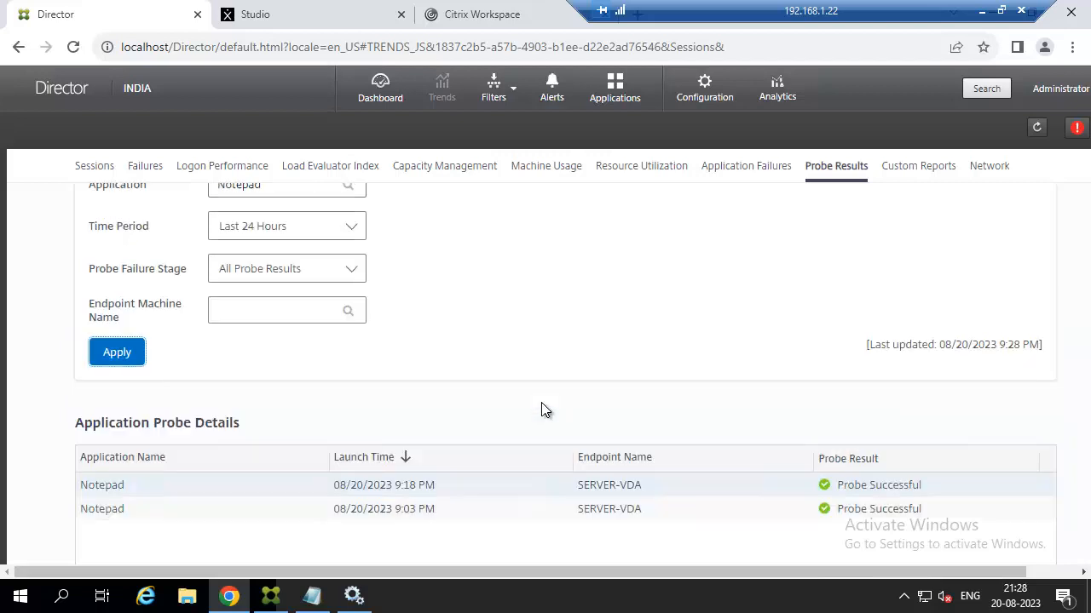
Replace the Notepad application filter with Command Prompt.
click(297, 271)
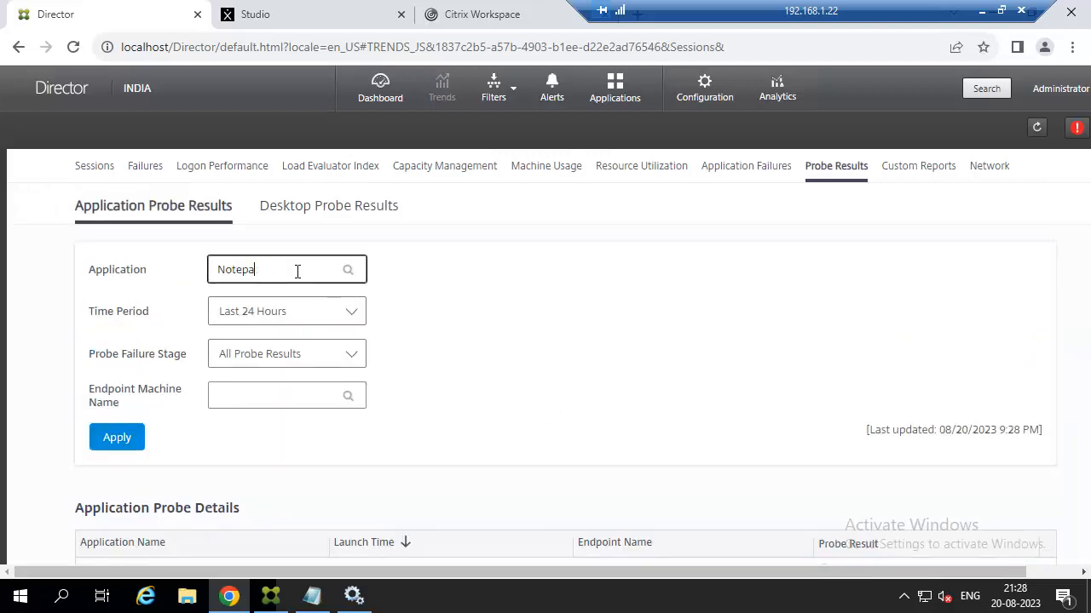
key(BackSpace)
key(BackSpace)
key(BackSpace)
key(BackSpace)
key(BackSpace)
key(BackSpace)
text(COM)
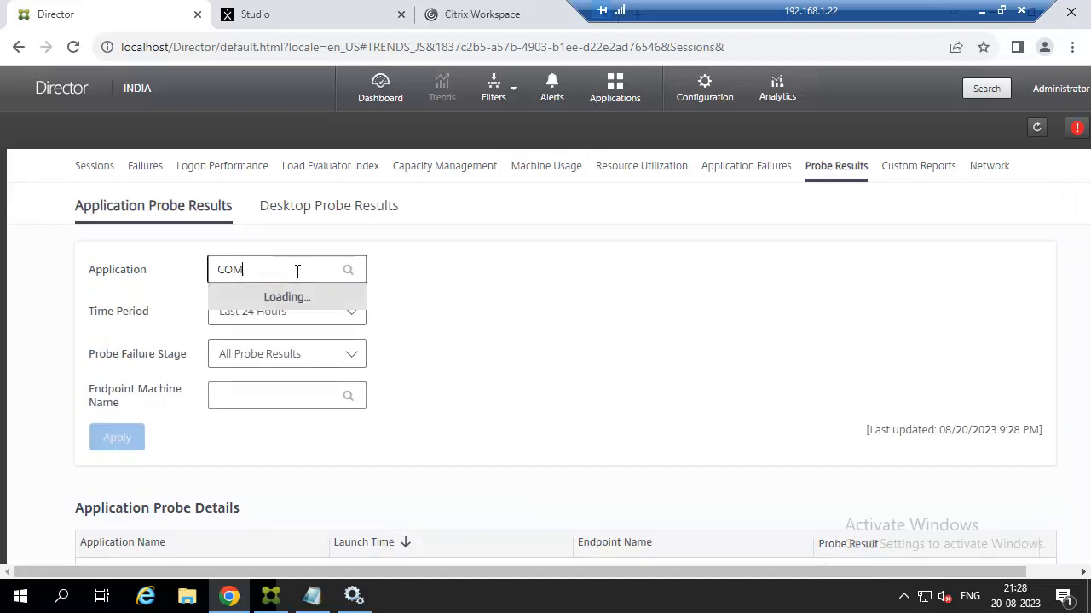
click(274, 296)
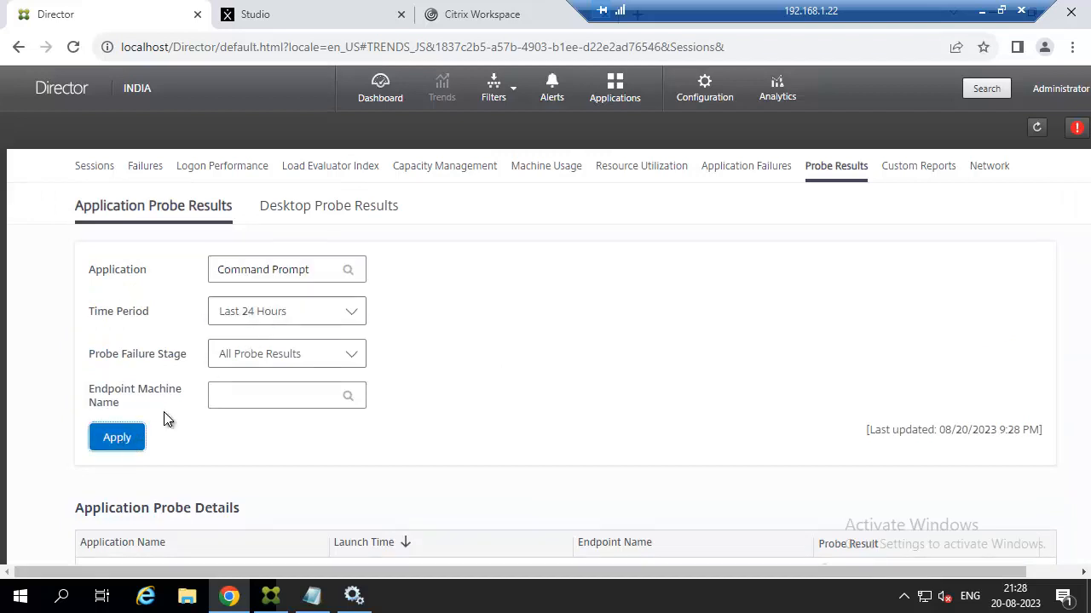
scroll(570, 375, down, 3)
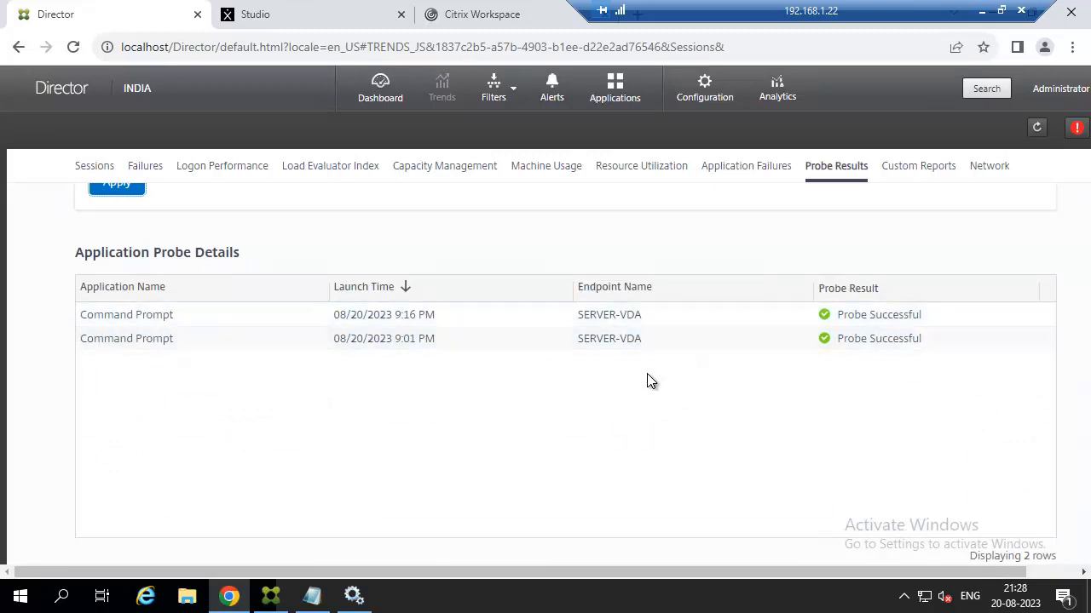
scroll(647, 381, up, 3)
click(240, 391)
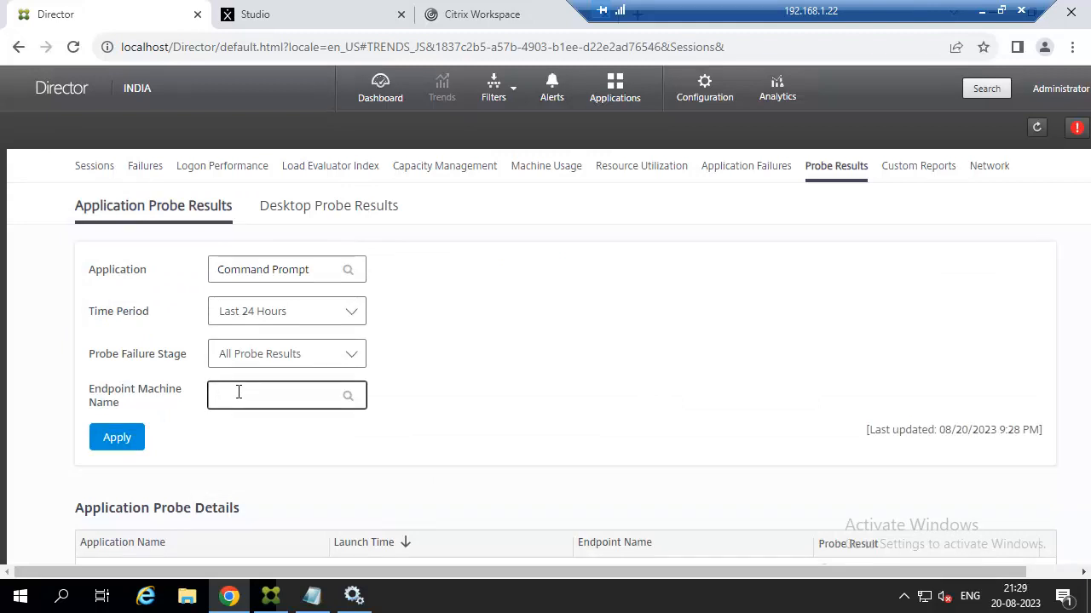
Add SERVER-VDA as the endpoint machine filter and apply it.
text(SERVER)
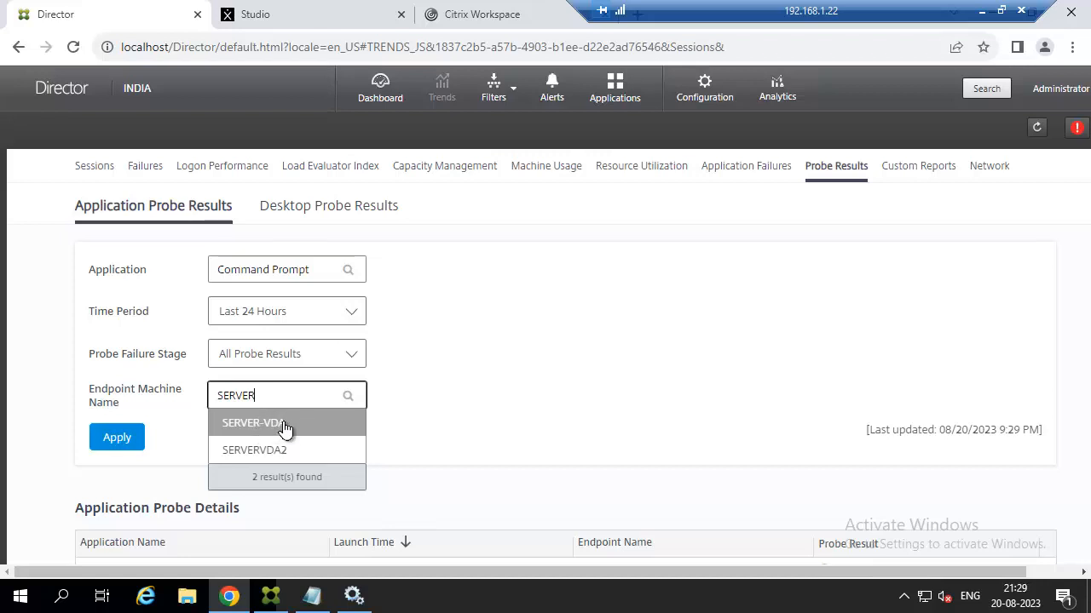
click(287, 426)
click(134, 443)
scroll(443, 409, down, 3)
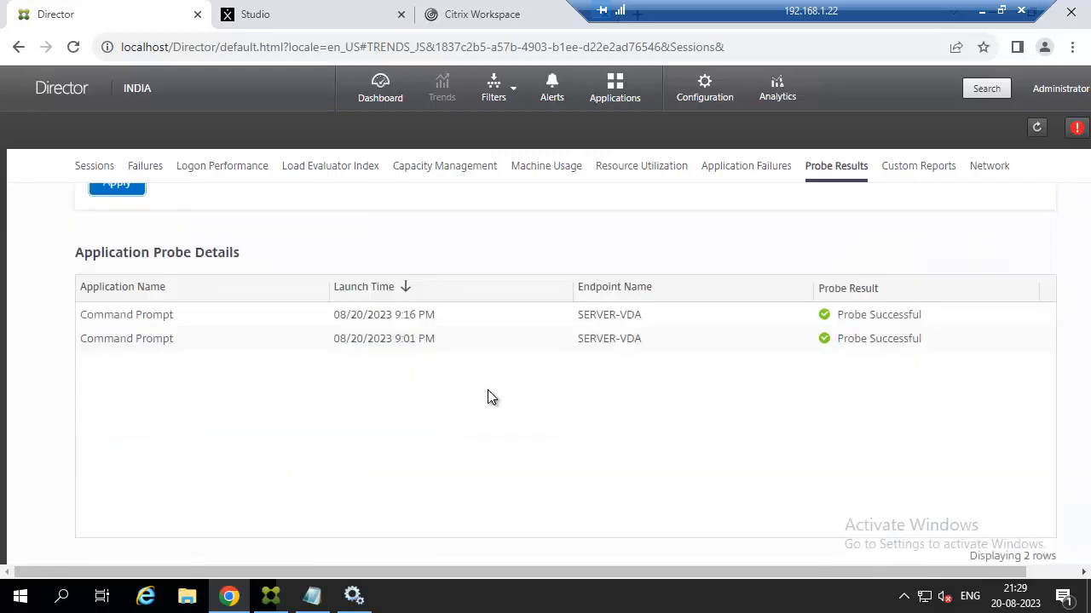
scroll(682, 392, up, 2)
scroll(650, 408, up, 2)
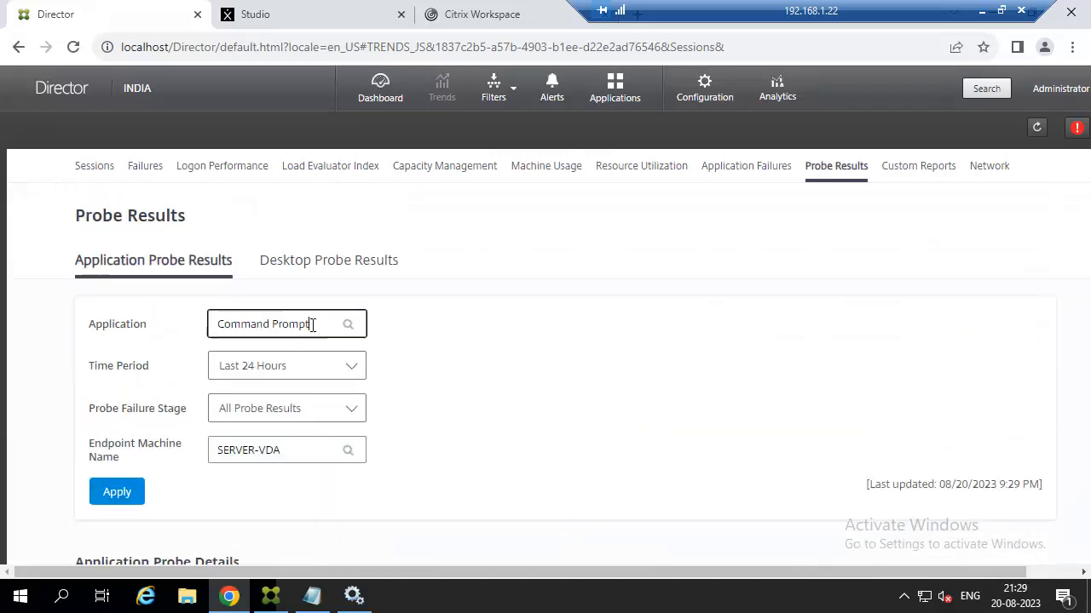
Clear the Command Prompt application filter and reapply to show all applications on SERVER-VDA.
drag(309, 324, 173, 324)
key(BackSpace)
scroll(309, 407, down, 2)
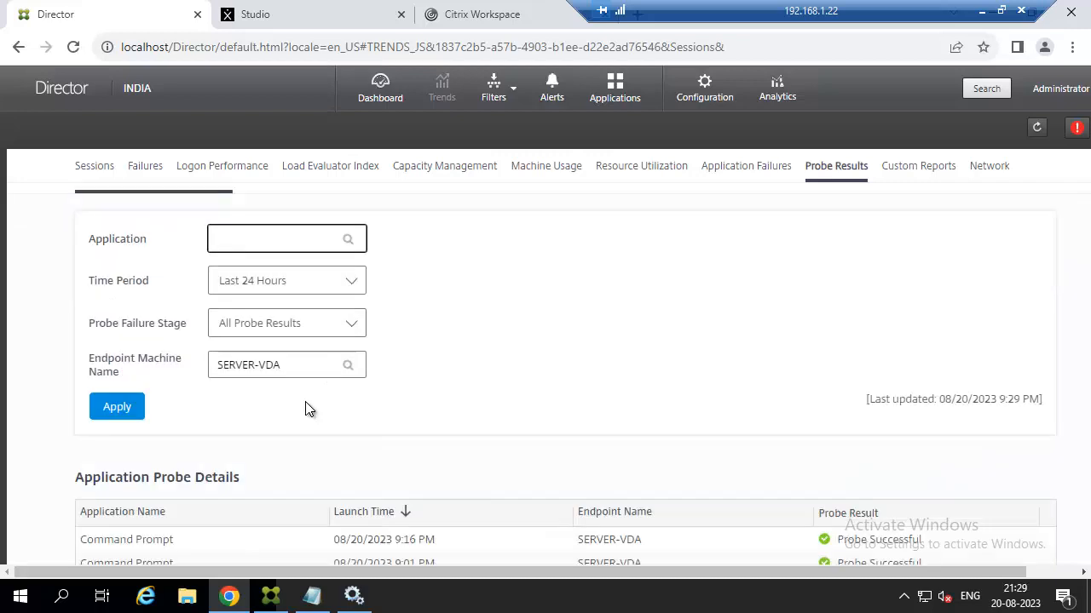
click(134, 328)
scroll(102, 267, down, 2)
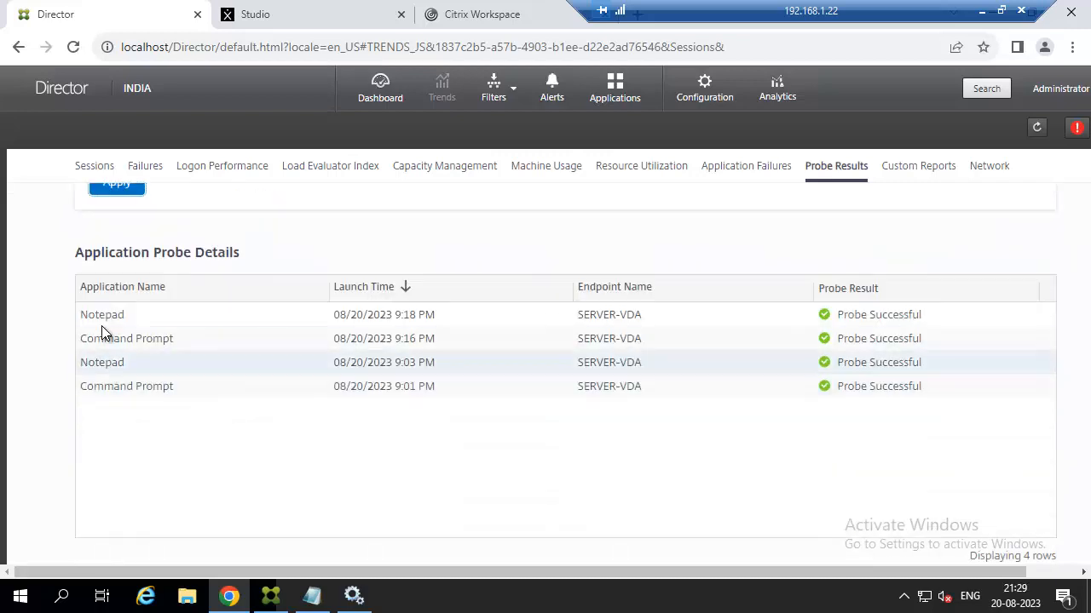
scroll(133, 392, up, 4)
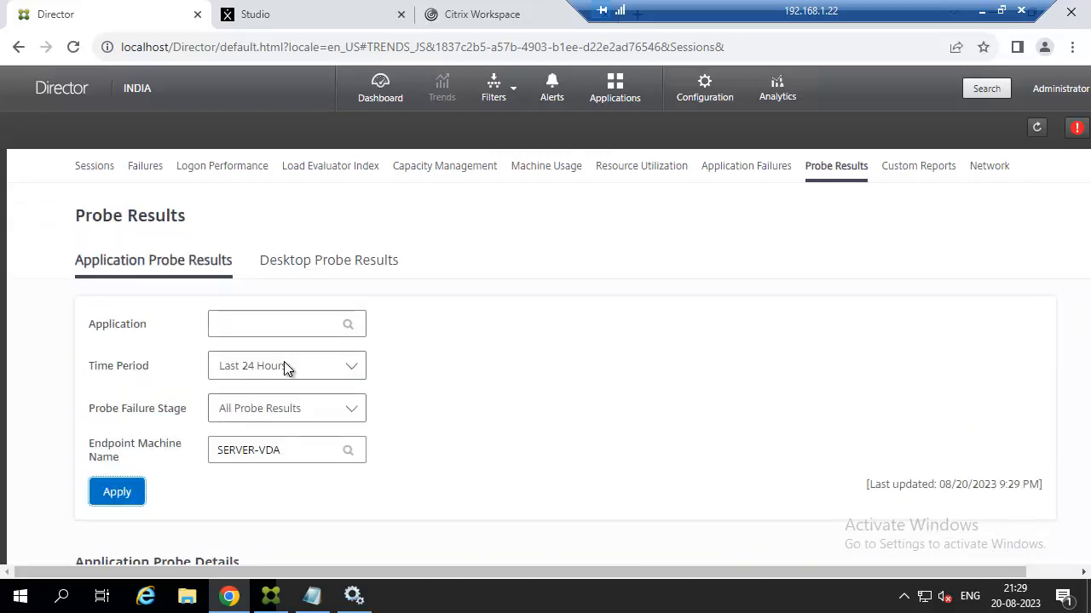
Switch to Desktop Probe Results and load them without filters.
click(343, 270)
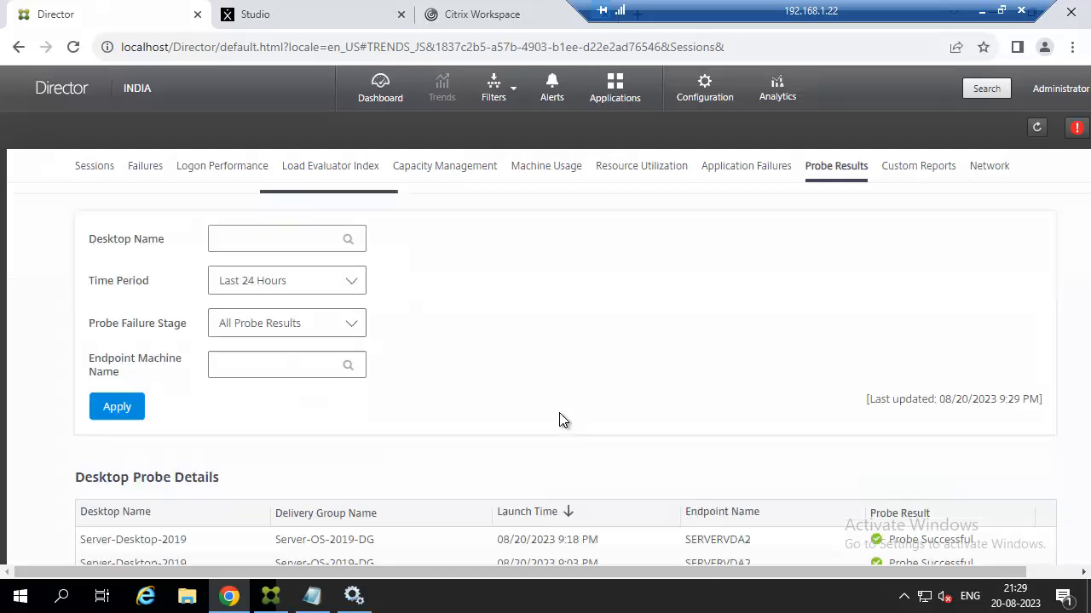
scroll(560, 418, down, 2)
click(124, 335)
scroll(518, 375, down, 1)
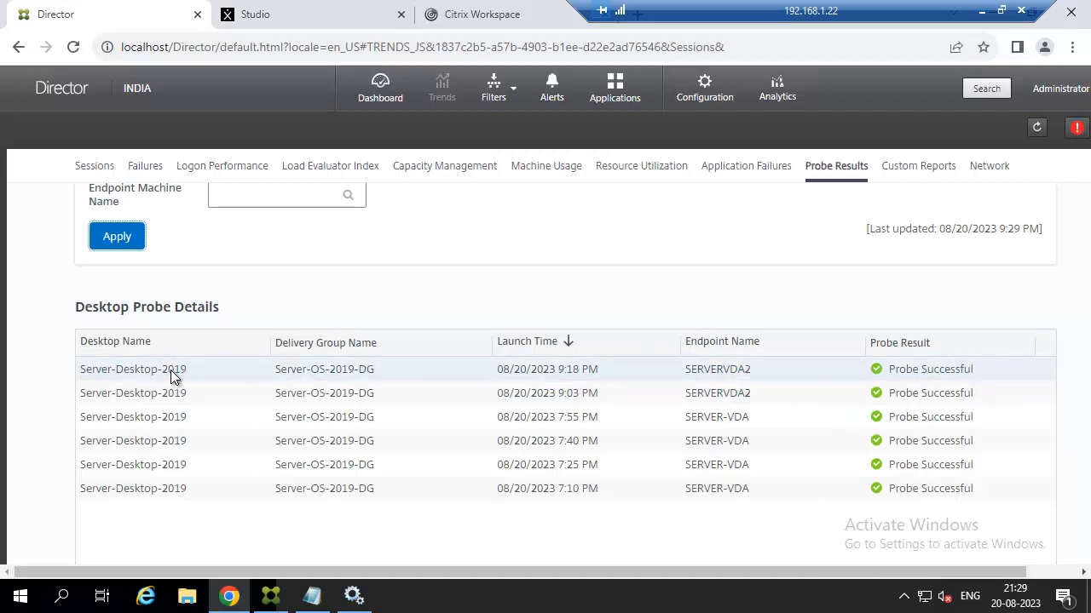
scroll(470, 393, up, 3)
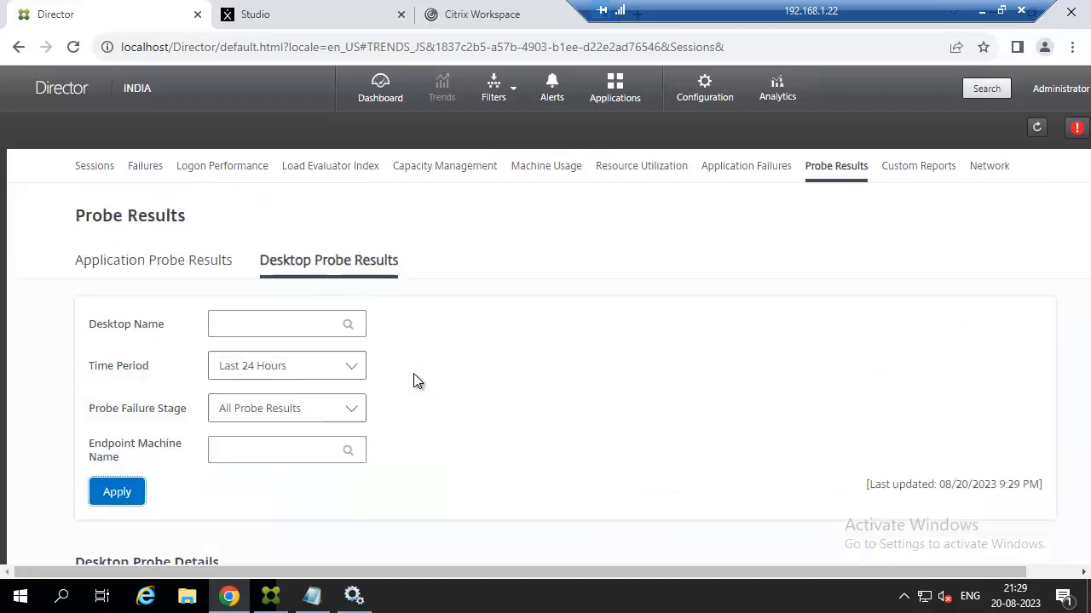
scroll(820, 487, down, 2)
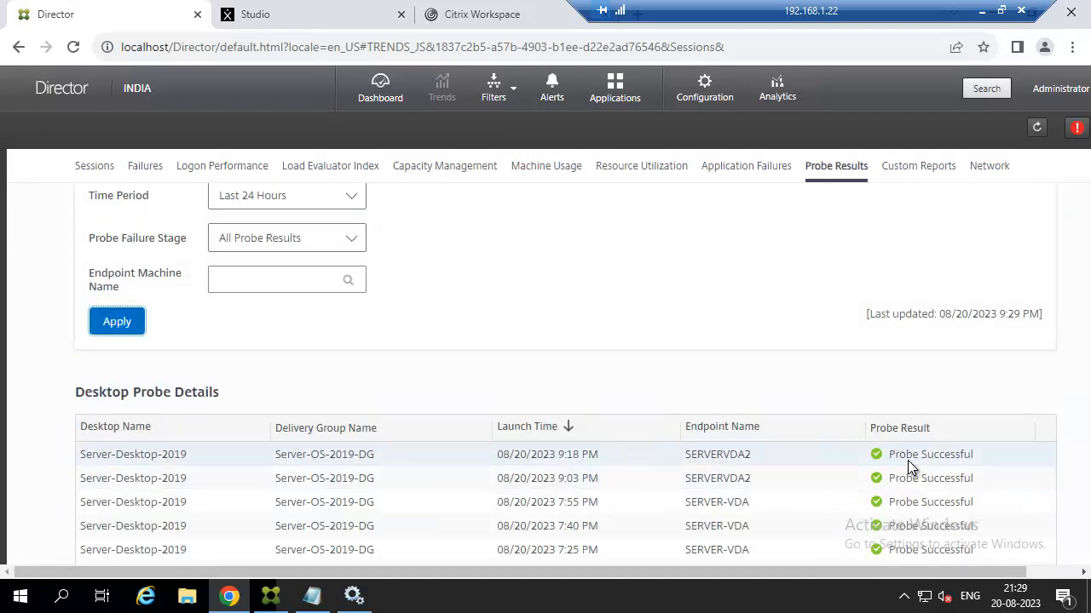
Review the Probe Failure Stage options, keeping All Probe Results selected.
click(356, 240)
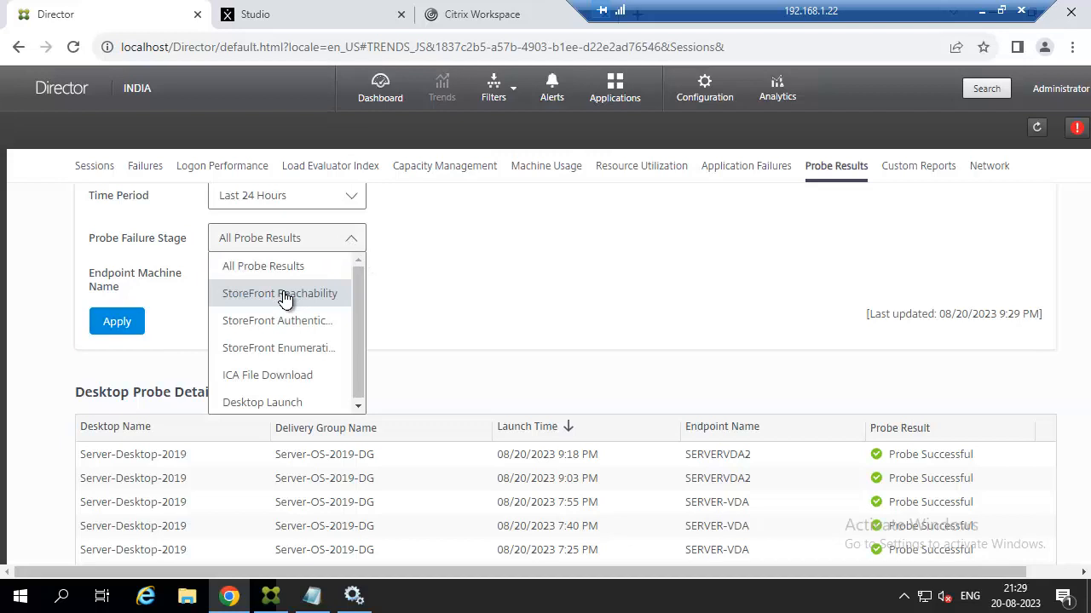
click(475, 298)
scroll(475, 297, up, 2)
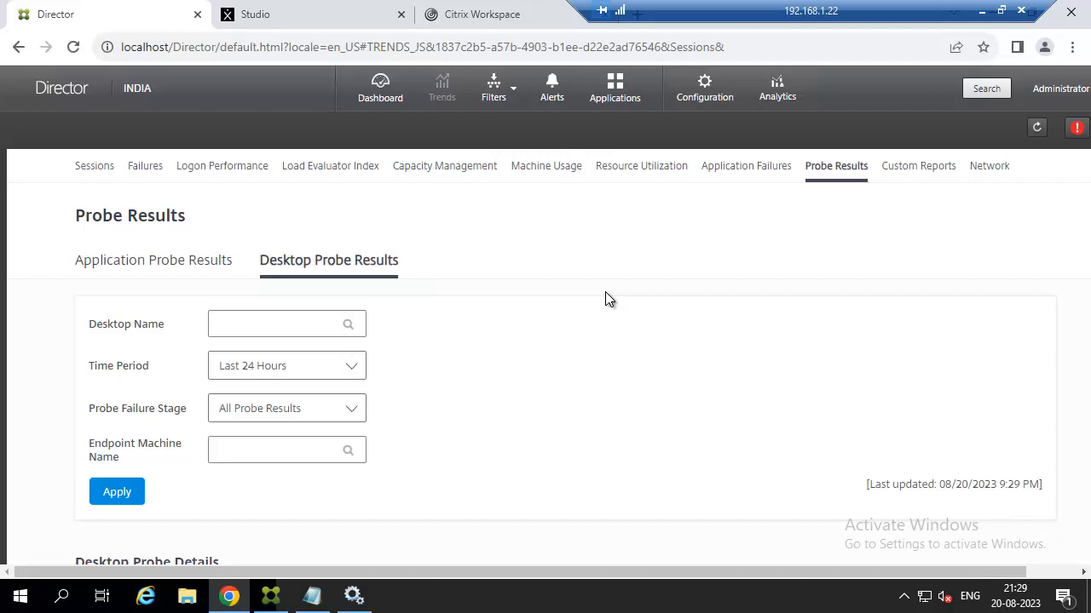
scroll(605, 298, down, 1)
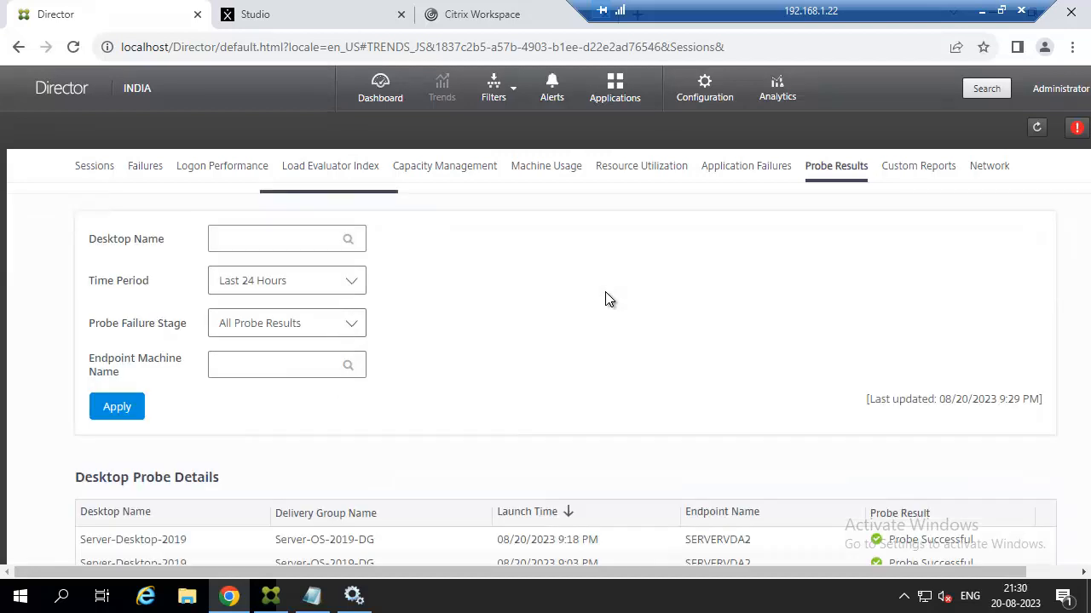
scroll(605, 298, down, 1)
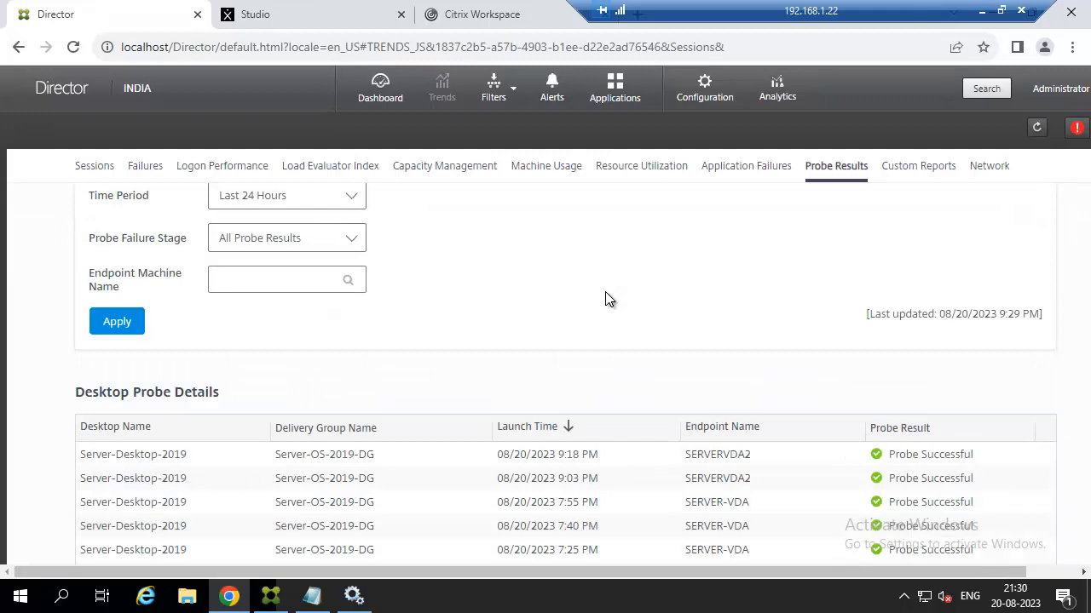
scroll(605, 298, up, 2)
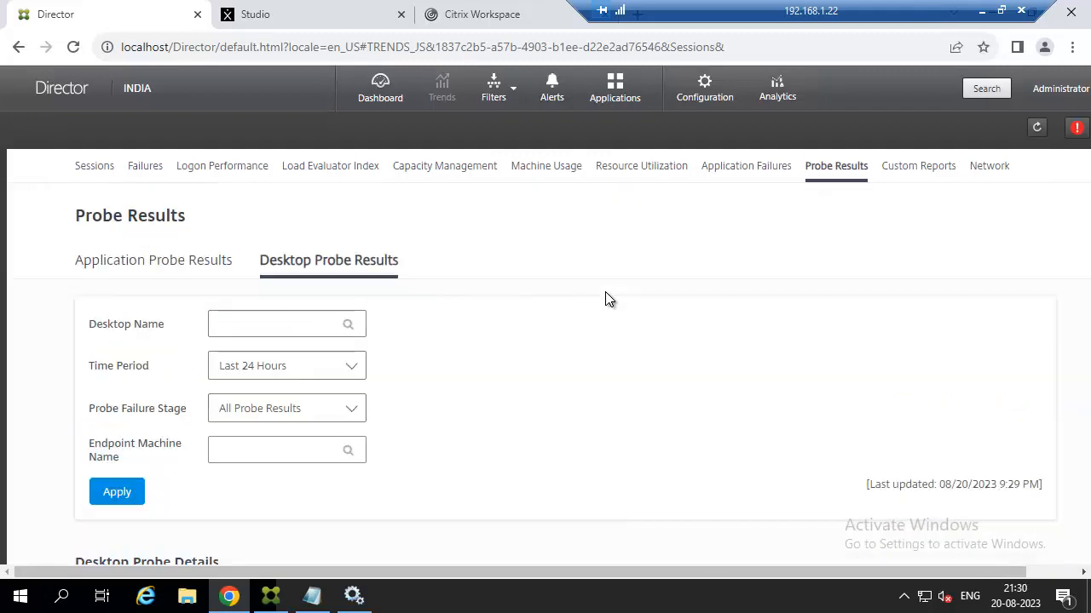